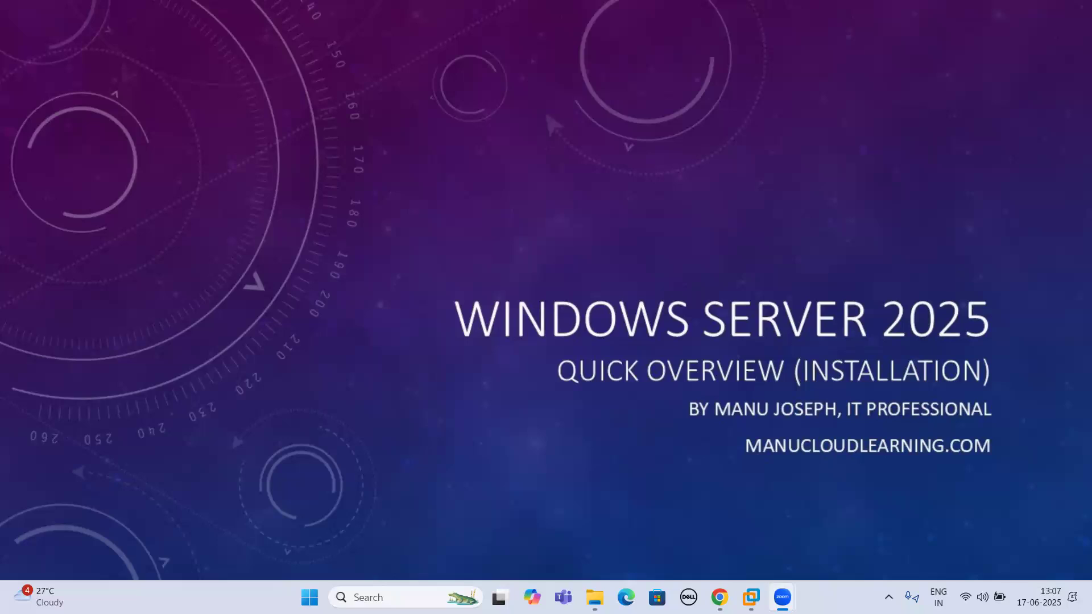
Switch to VMware Workstation and start a custom (advanced) new virtual machine, keeping Workstation 17.5 or later hardware compatibility
mouse_move(751, 597)
left_click(756, 547)
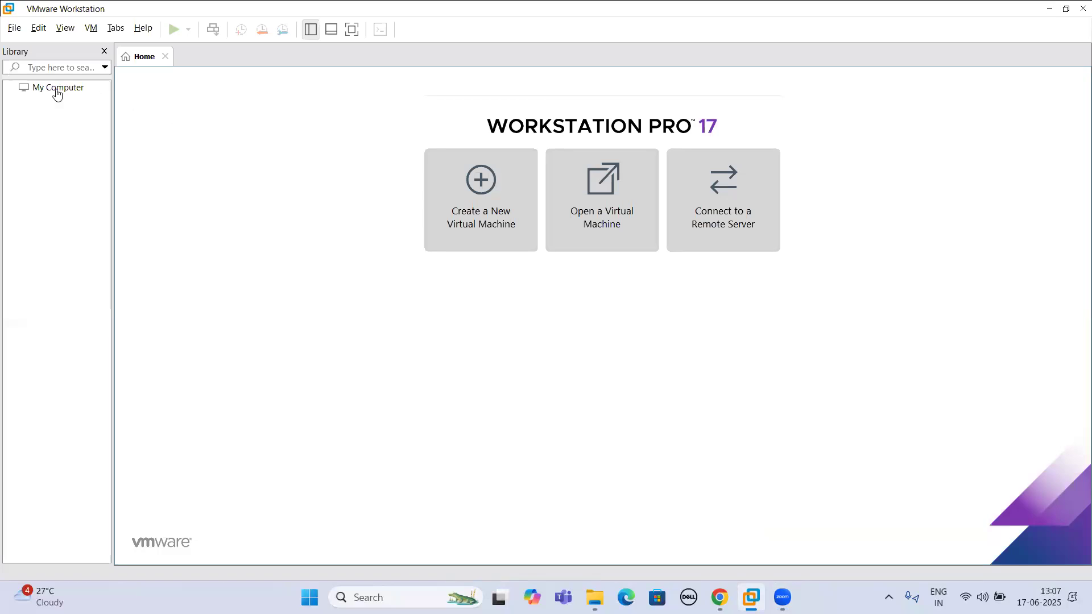
left_click(16, 30)
left_click(66, 52)
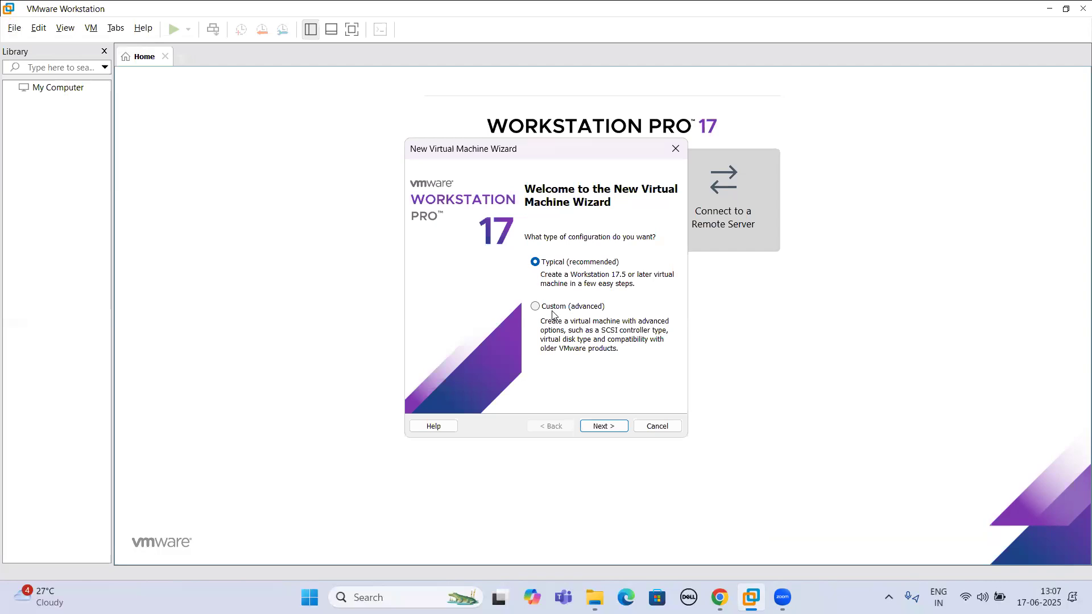
left_click(554, 312)
left_click(603, 427)
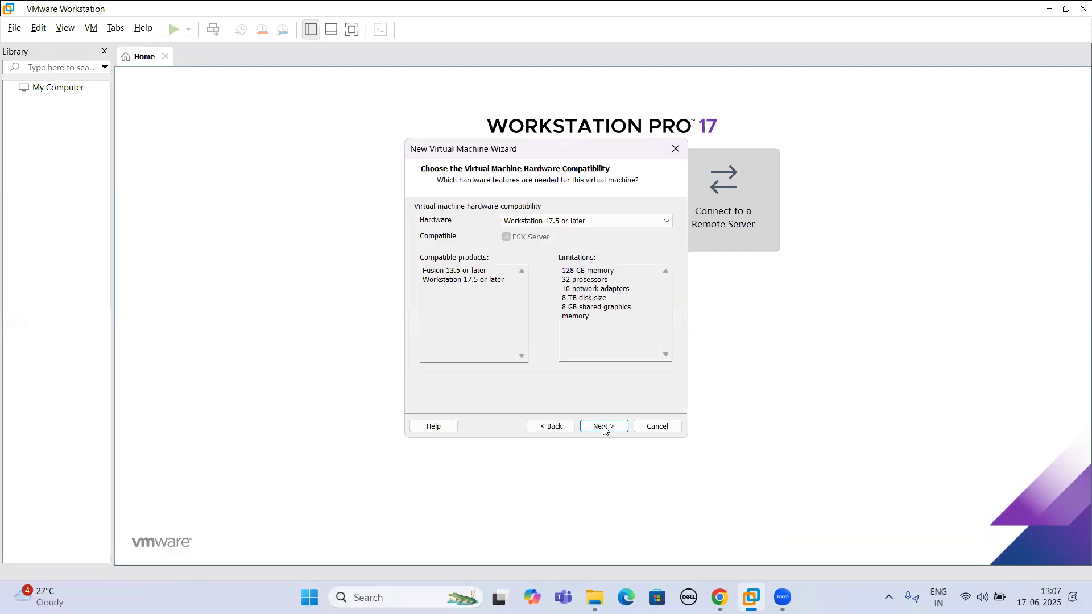
left_click(603, 427)
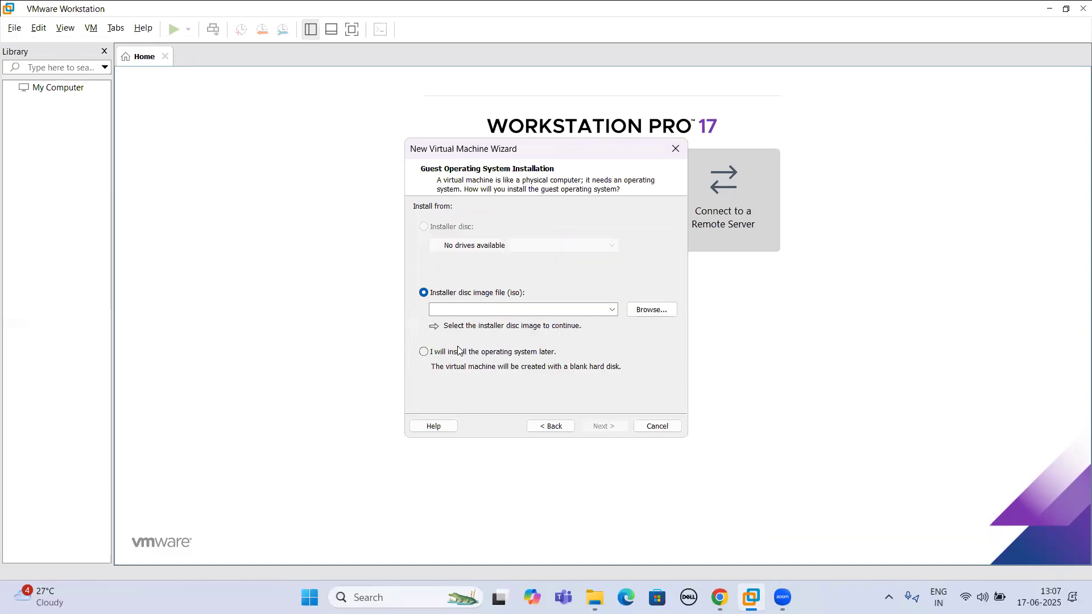
Choose to install the operating system later and set the guest operating system version to Windows Server 2025
left_click(424, 351)
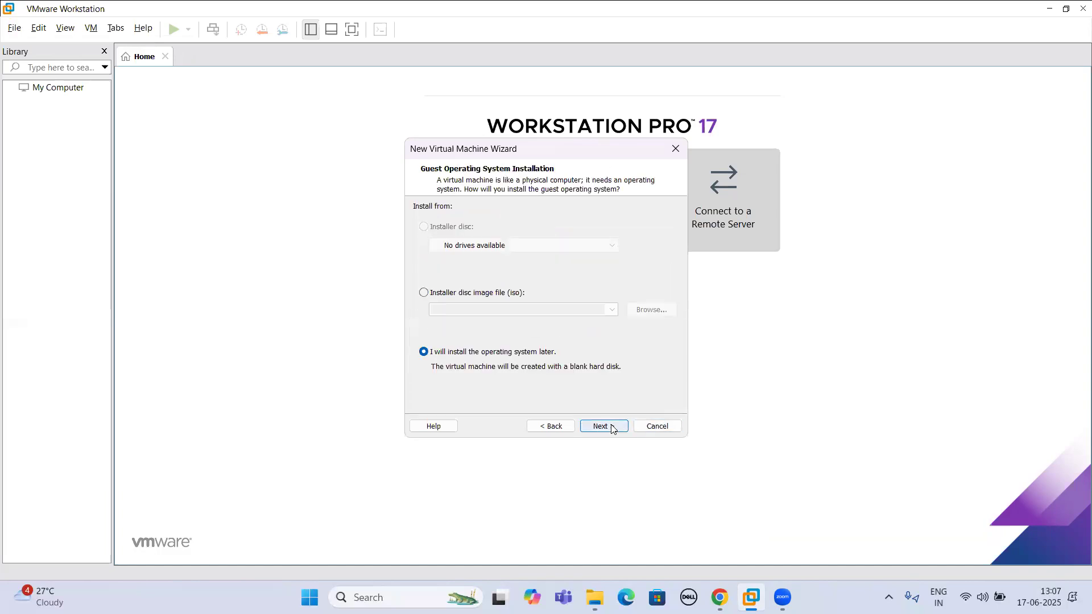
left_click(611, 428)
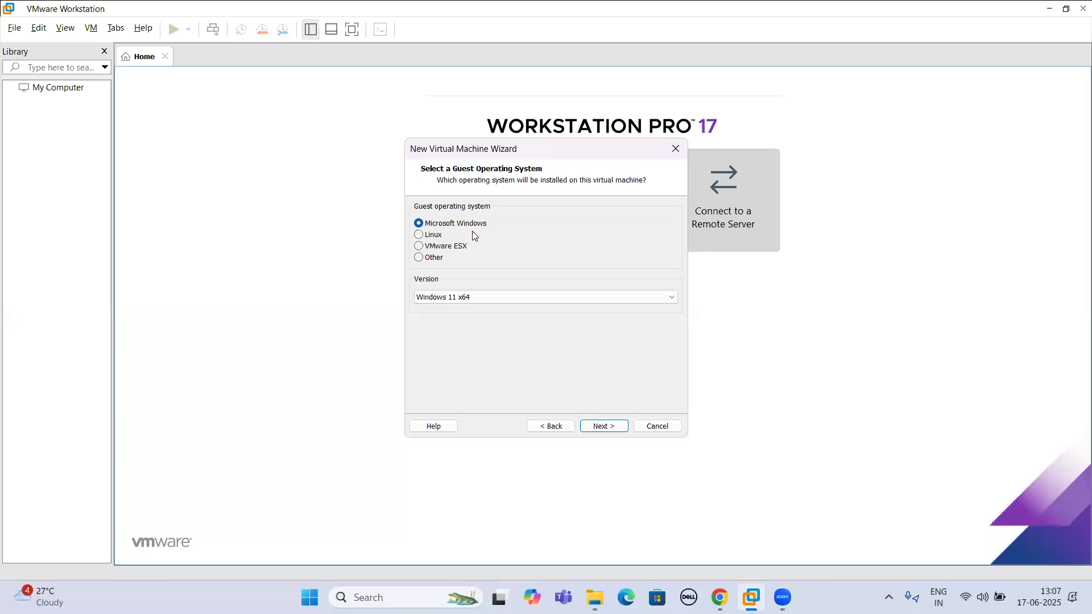
key("alt+Down")
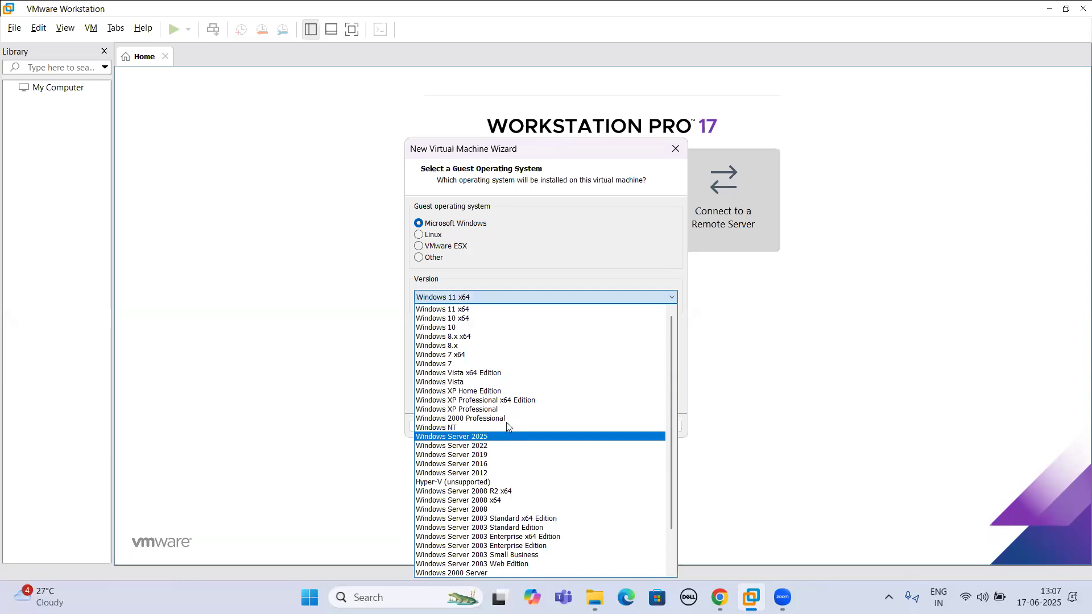
left_click(597, 435)
left_click(601, 425)
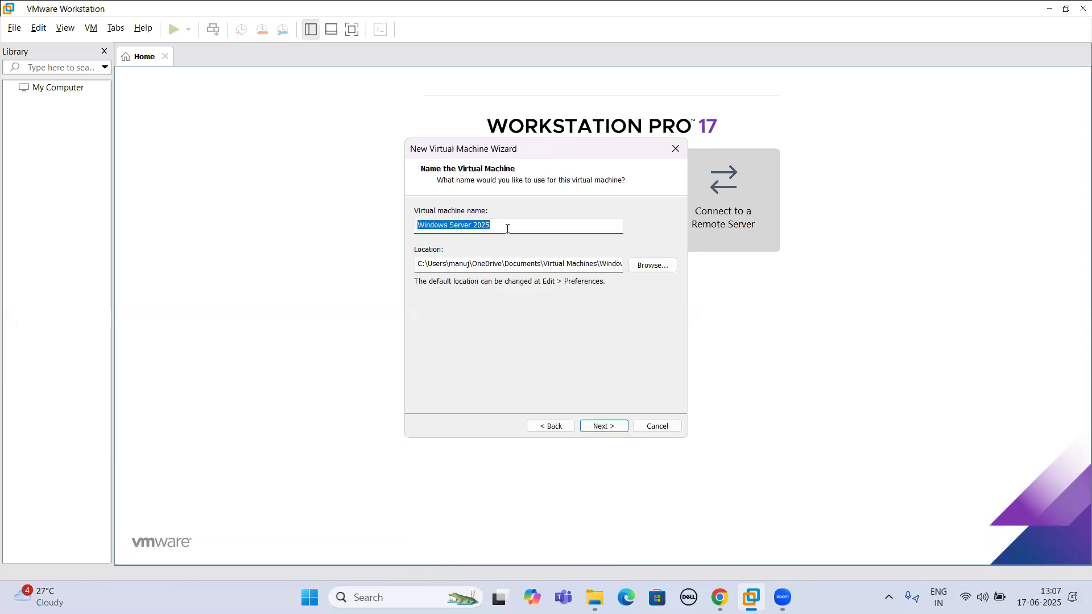
Keep the name Windows Server 2025 and copy the path of the SRV 2025 folder on drive D from File Explorer
left_click(526, 228)
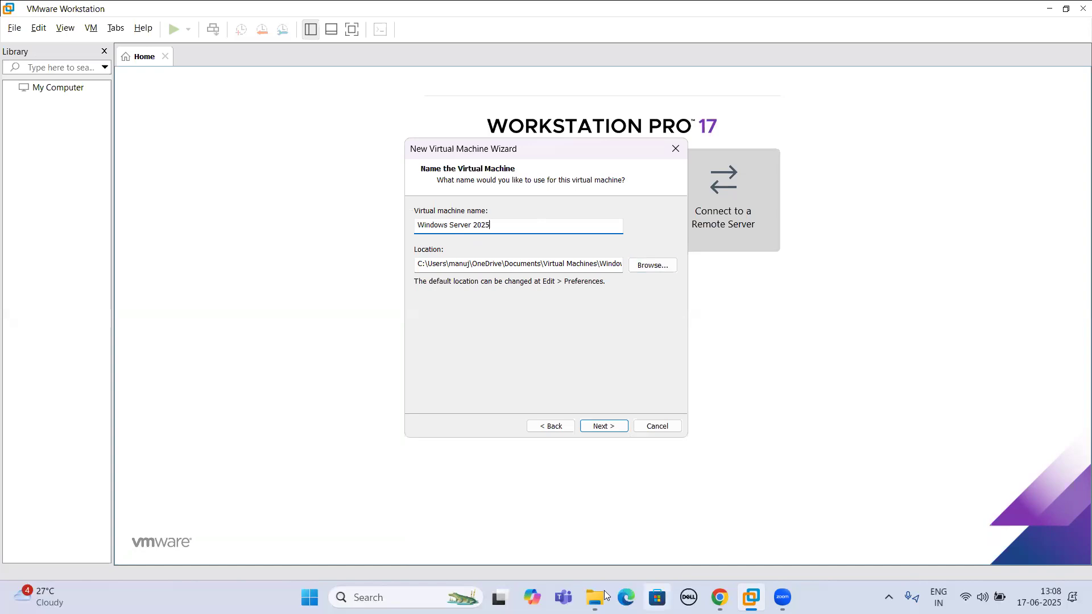
mouse_move(606, 595)
left_click(607, 552)
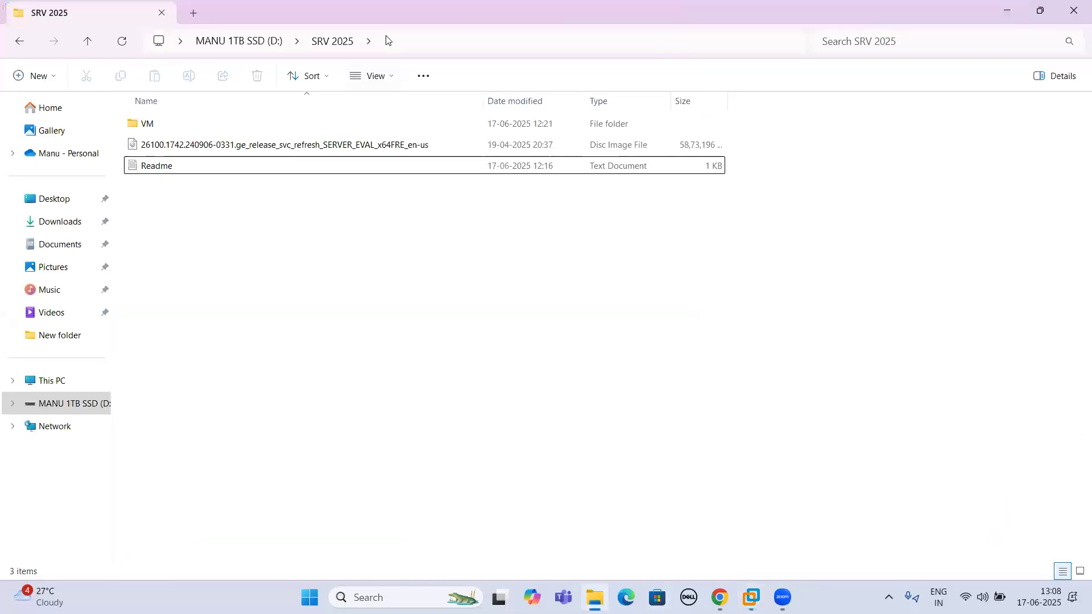
left_click(354, 41)
key("ctrl+a")
key("ctrl+c")
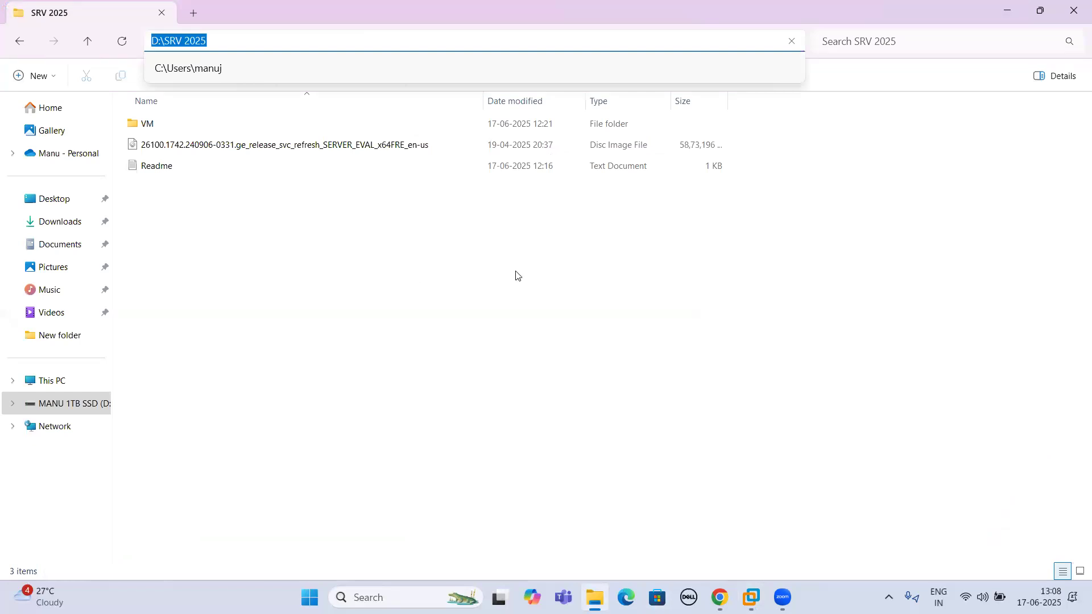
Back in VMware Workstation, set the virtual machine's location to D:\SRV 2025 and accept UEFI firmware without Secure Boot
key("alt+Tab")
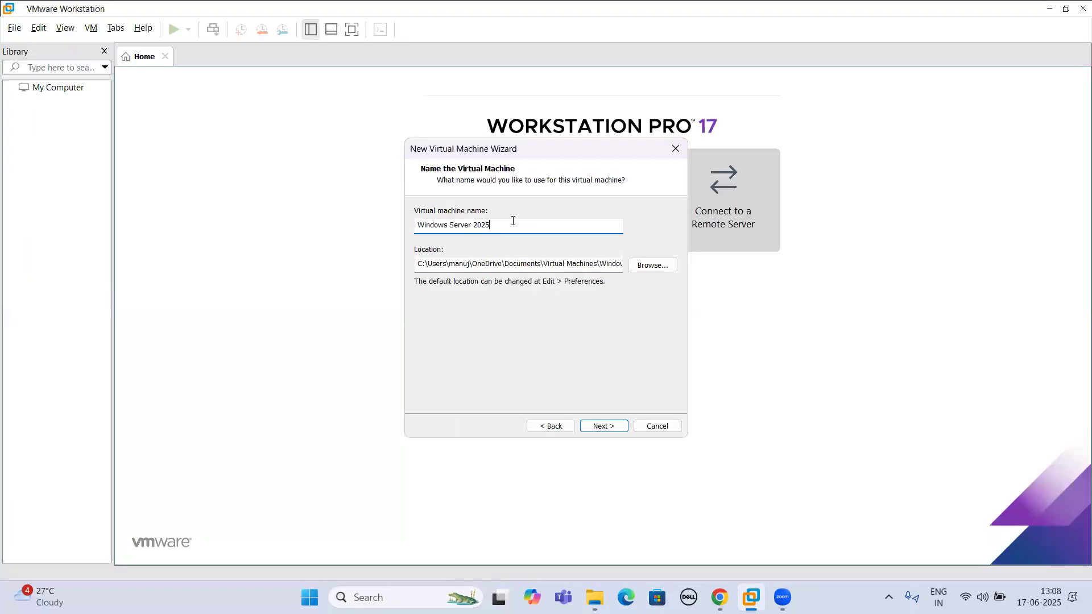
double_click(496, 267)
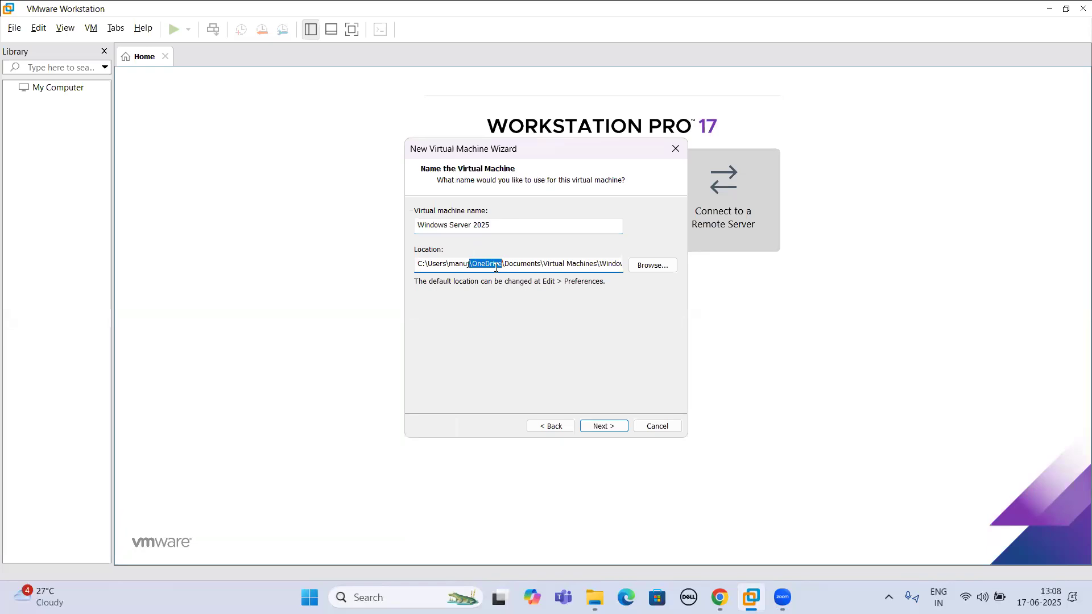
key("ctrl+a")
key("BackSpace")
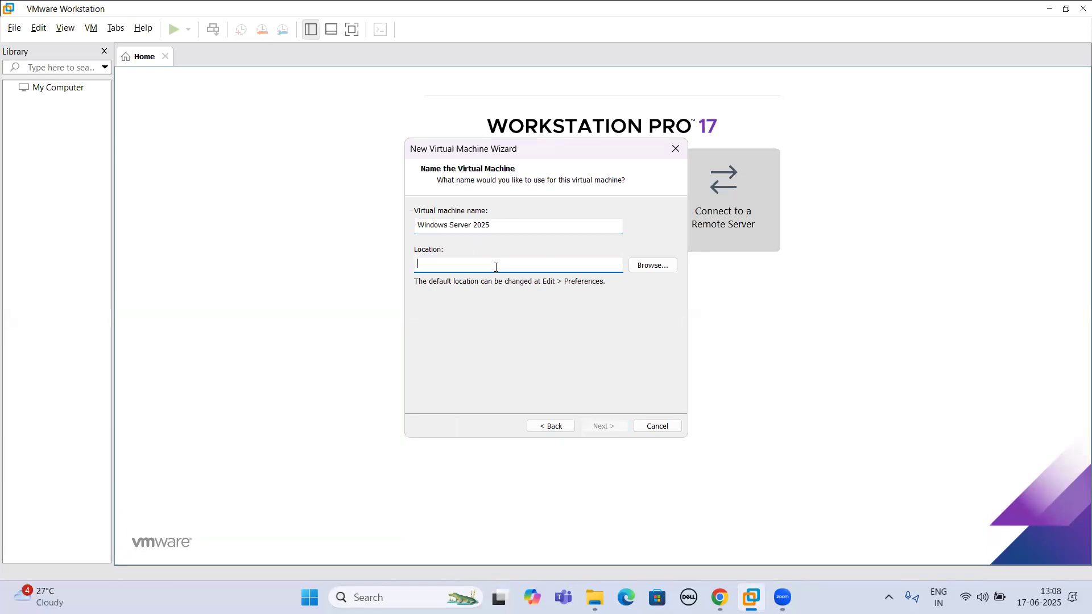
key("ctrl+v")
left_click(602, 427)
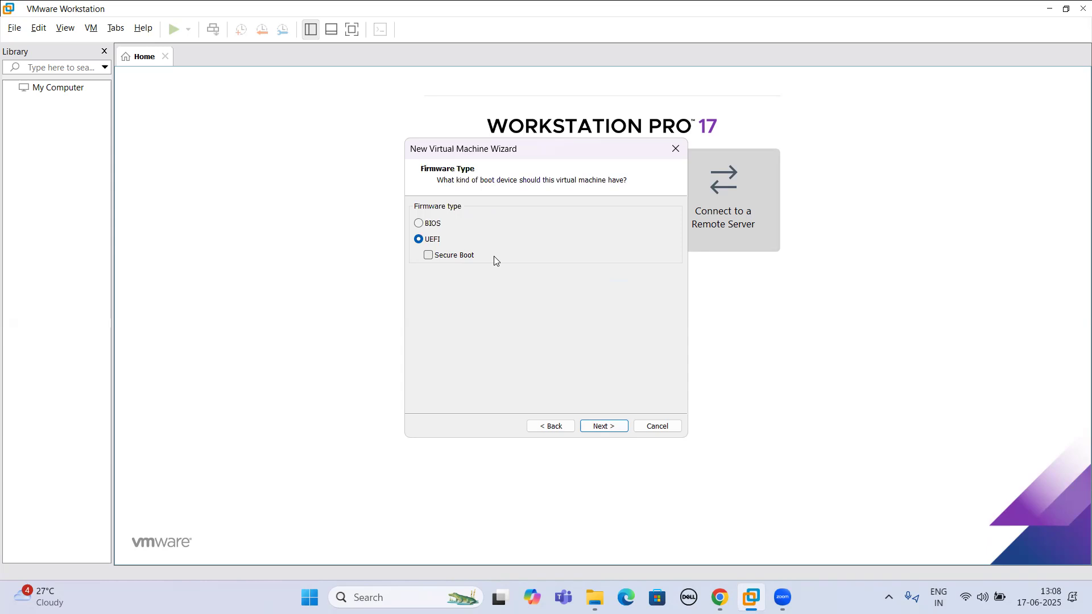
left_click(597, 427)
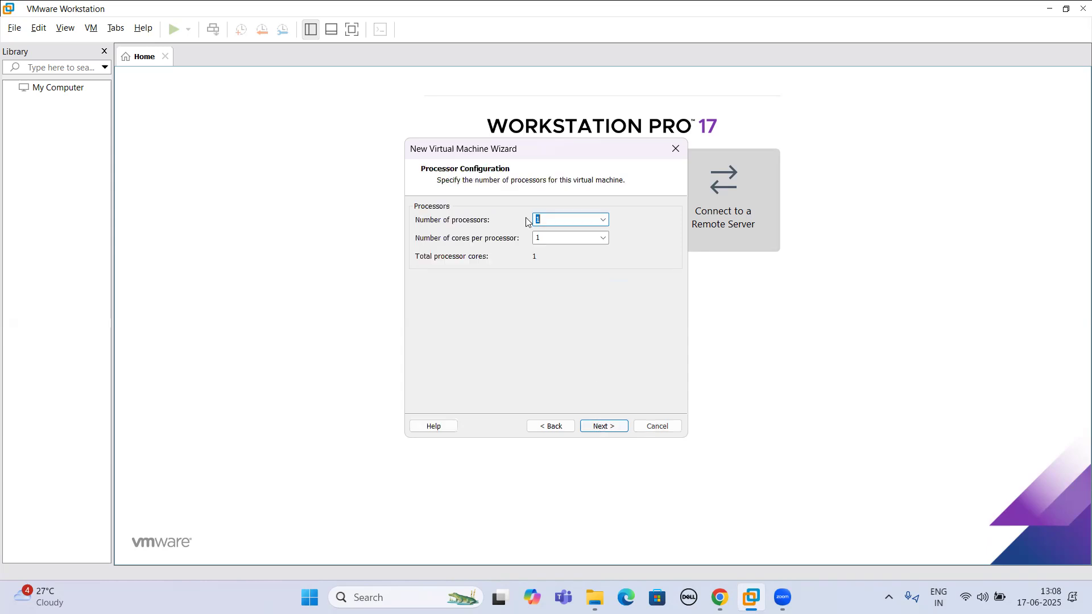
Try a processor configuration of 2 processors with 4 cores each for the virtual machine
left_click(602, 220)
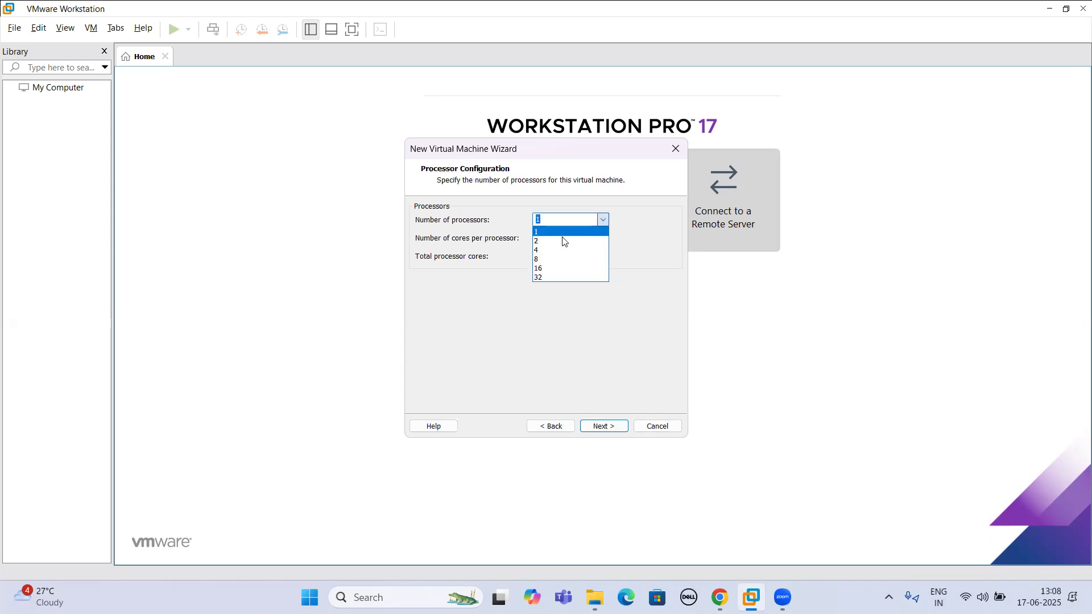
left_click(601, 241)
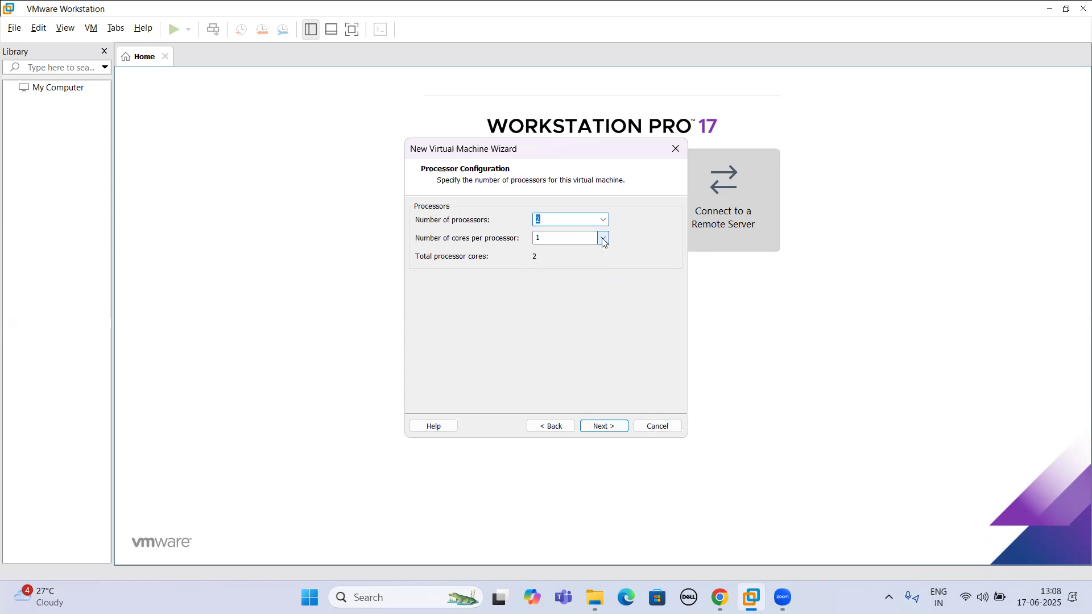
left_click(575, 240)
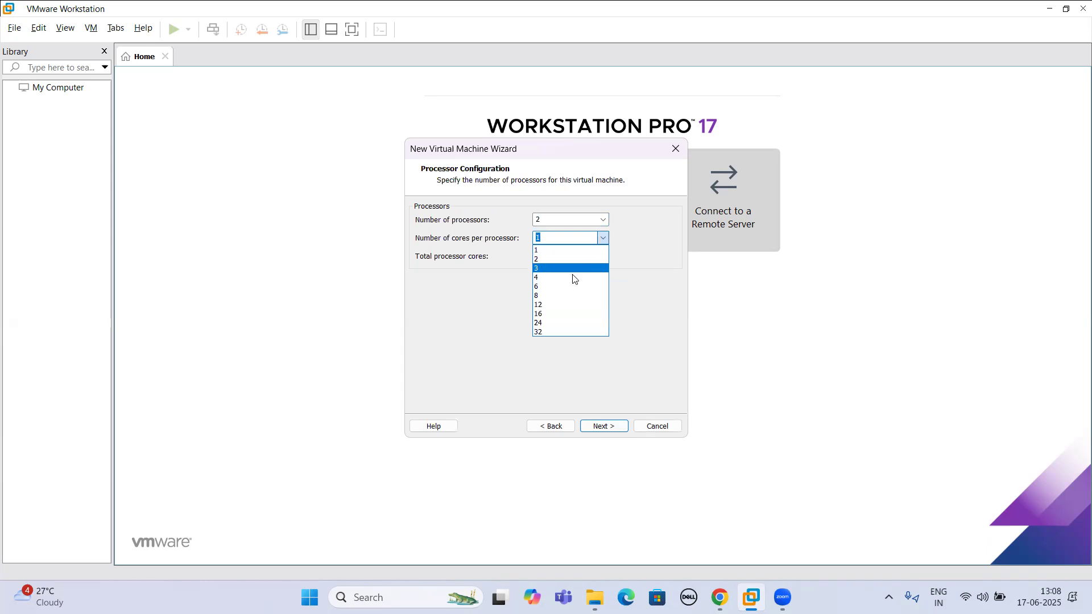
left_click(572, 276)
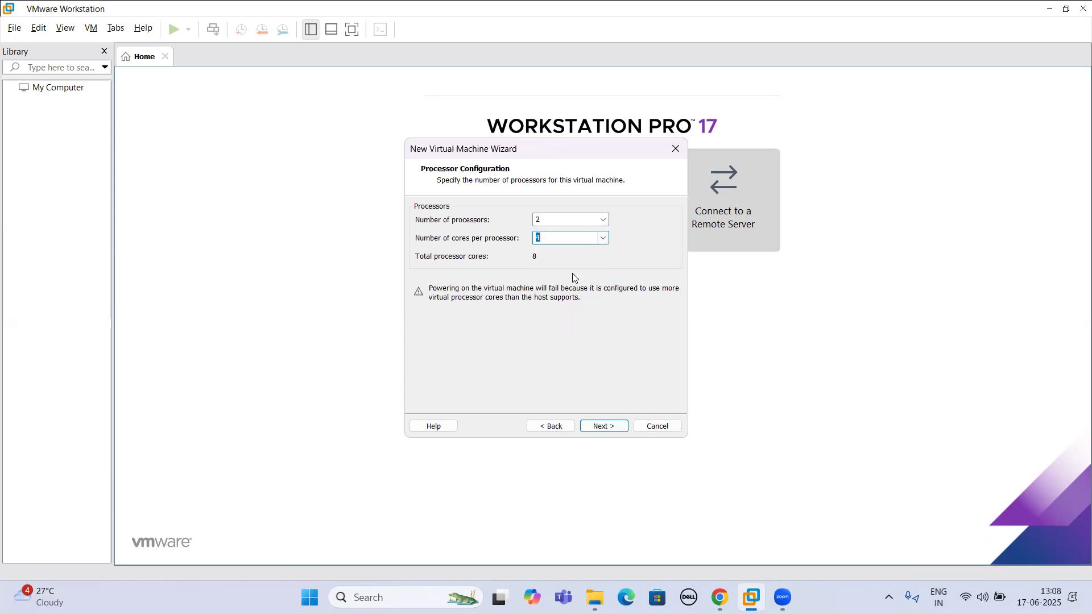
Configure the virtual machine with 1 processor and 2 cores per processor, and accept the processor configuration
left_click(603, 238)
left_click(604, 223)
left_click(586, 221)
left_click(592, 232)
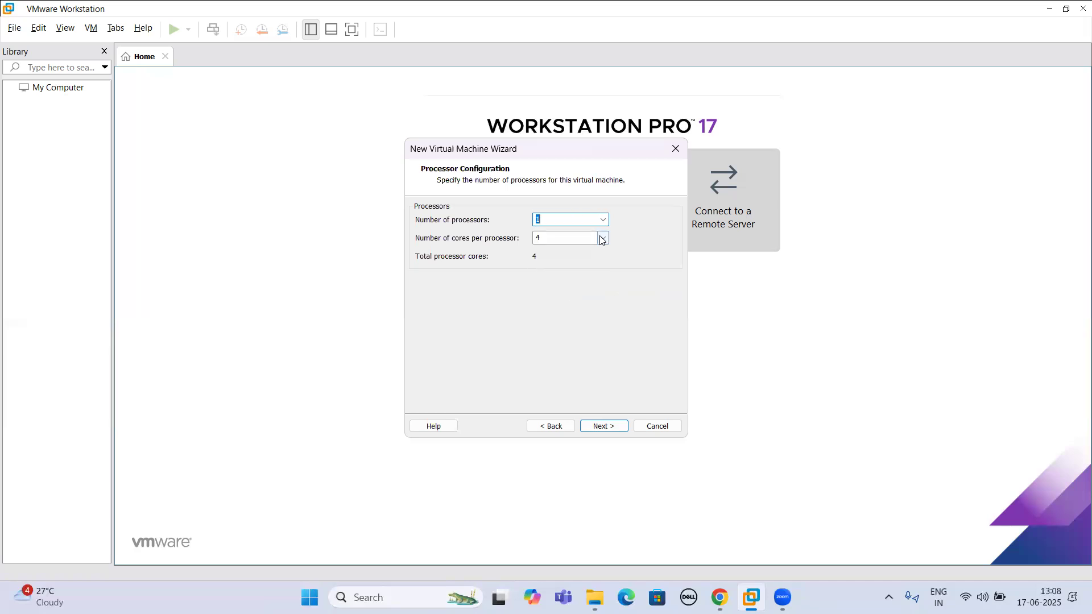
left_click(602, 239)
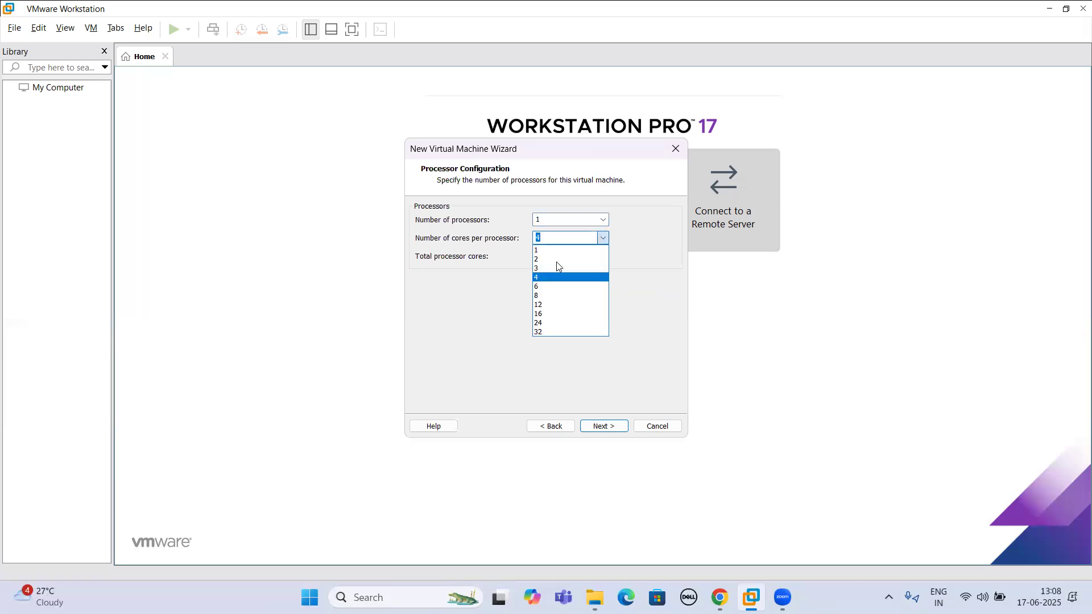
left_click(604, 242)
left_click(603, 242)
left_click(572, 259)
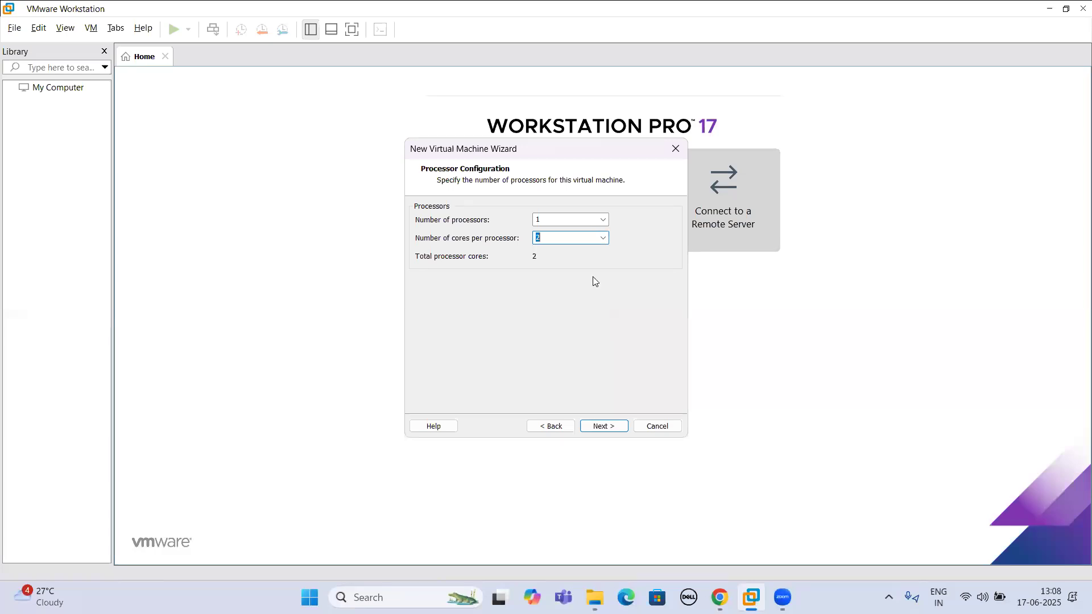
left_click(606, 427)
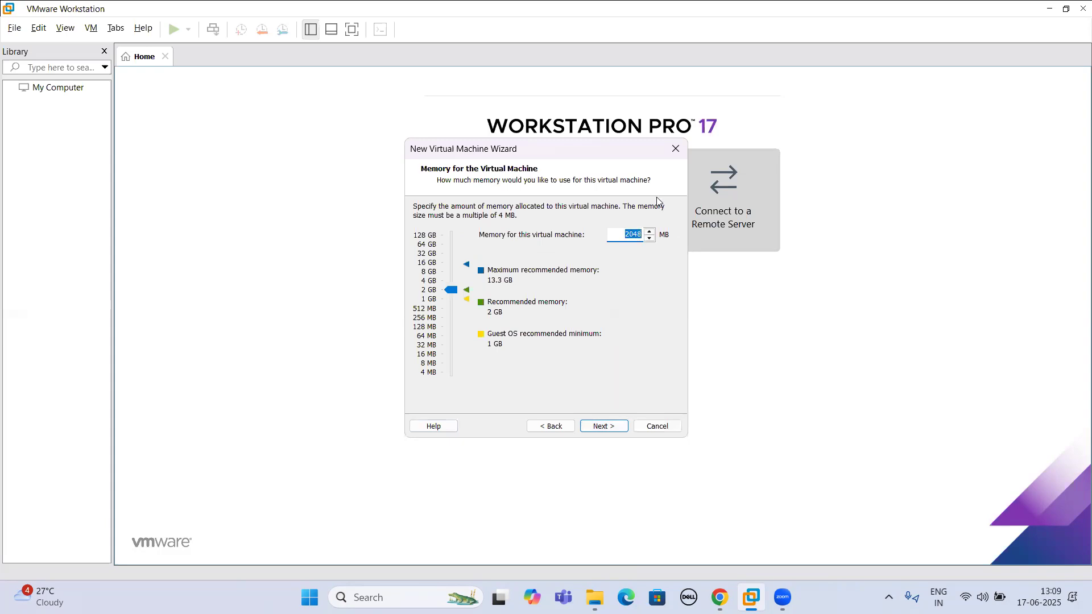
Allocate 4096 MB of memory to the virtual machine and set its network connection to host-only networking
type("4096")
left_click(607, 428)
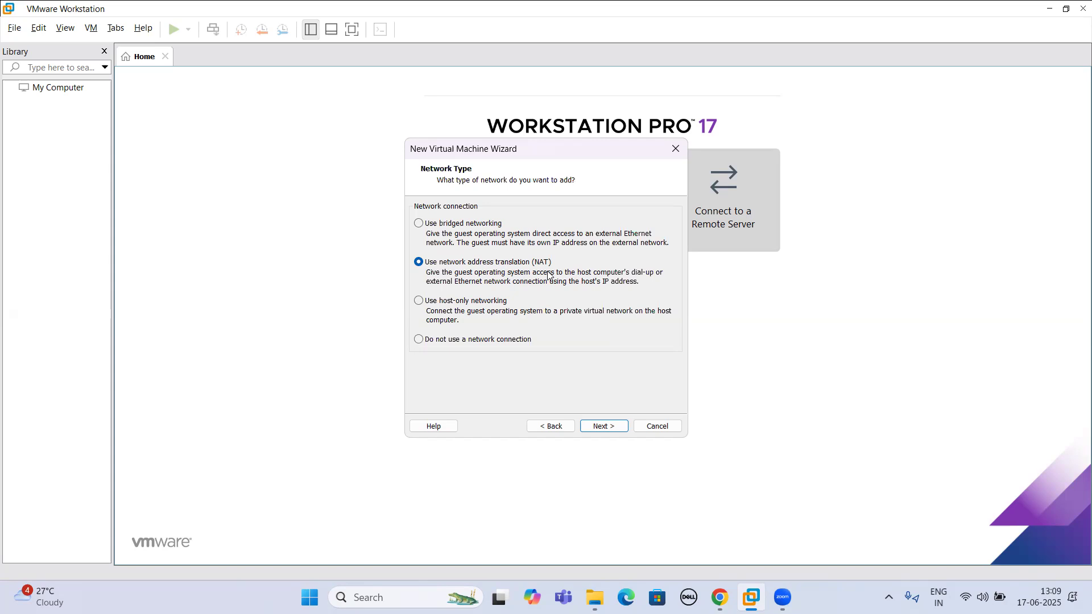
left_click(480, 303)
left_click(597, 427)
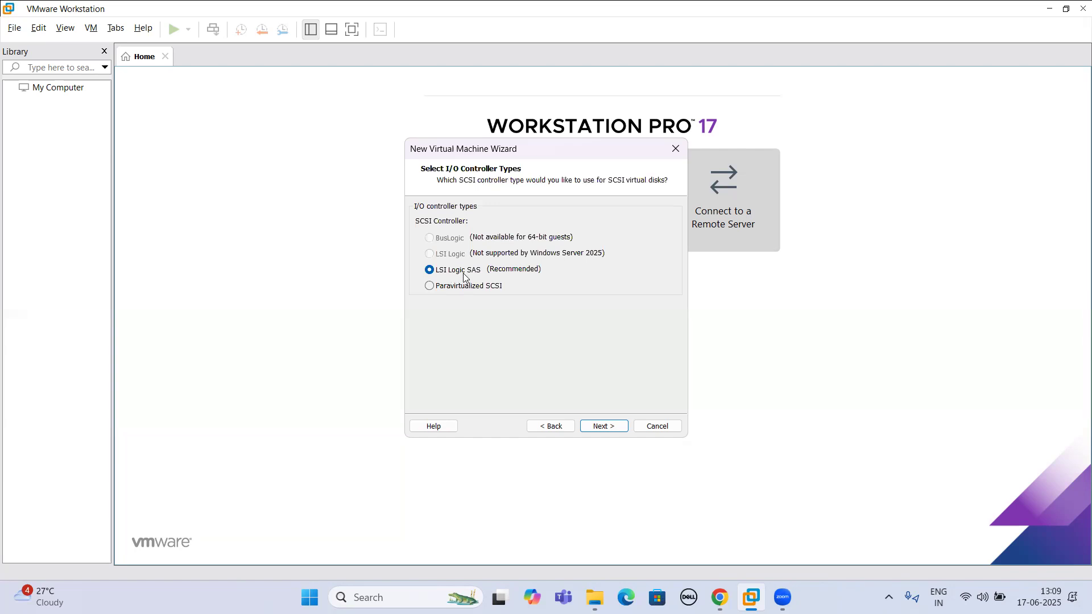
Accept the LSI Logic SAS controller and choose to create a new virtual disk of type NVMe
left_click(602, 426)
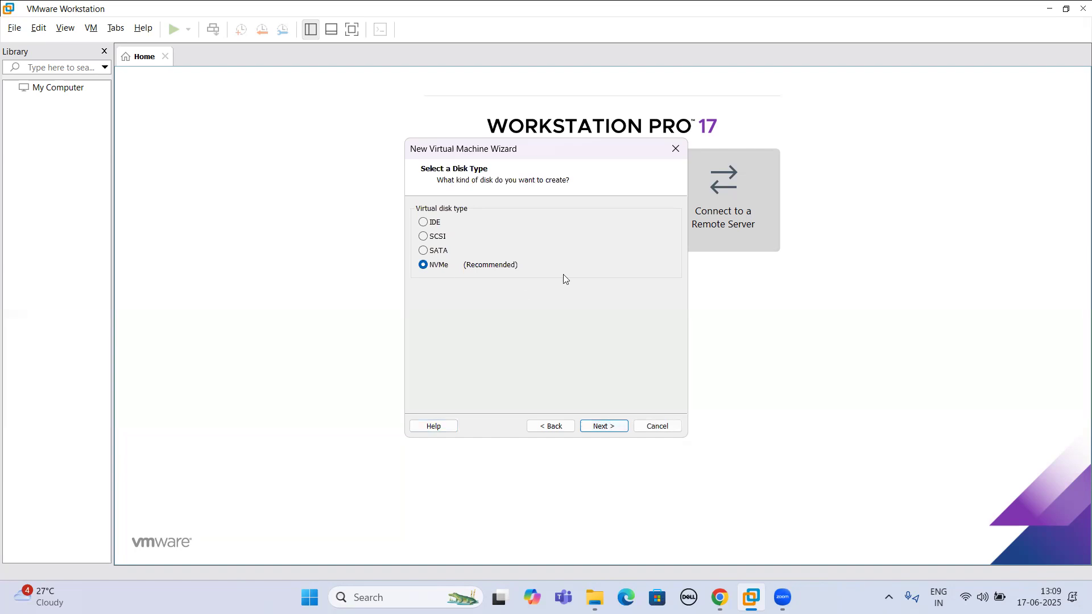
left_click(597, 426)
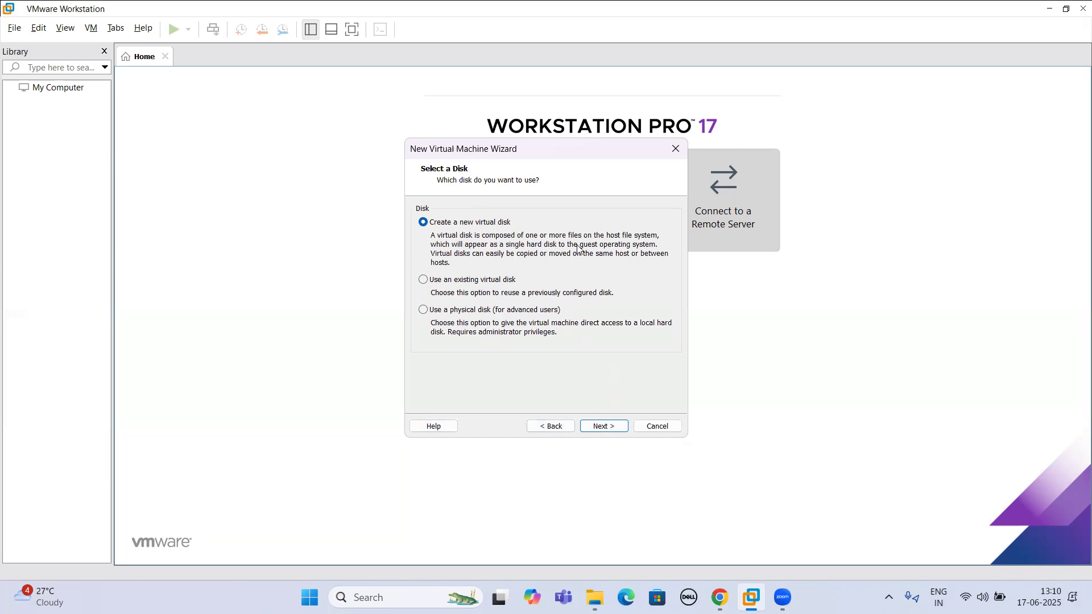
left_click(609, 427)
Keep the maximum disk size at 60 GB and store the virtual disk as a single file
left_click(533, 216)
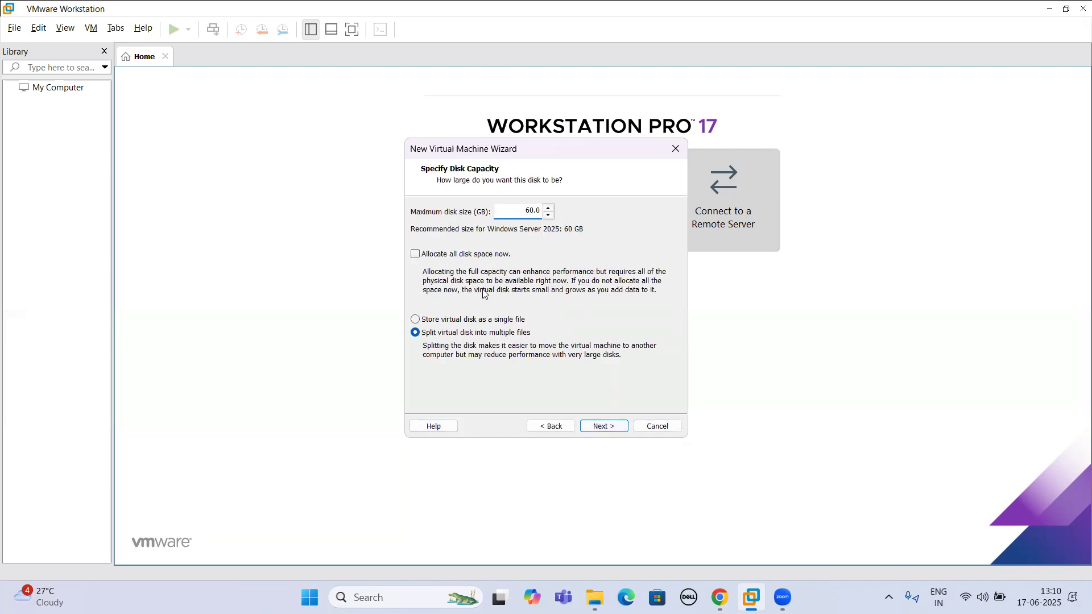
left_click(499, 322)
left_click(600, 427)
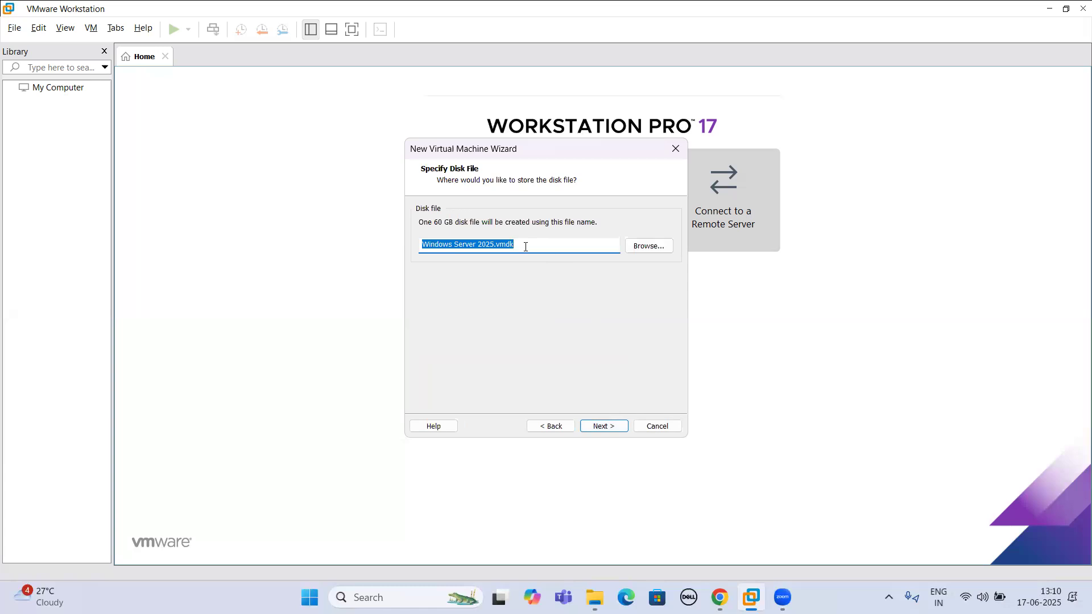
Save the virtual disk file as Windows Server 2025 in D:\SRV 2025\VM and accept the disk file location
left_click(655, 250)
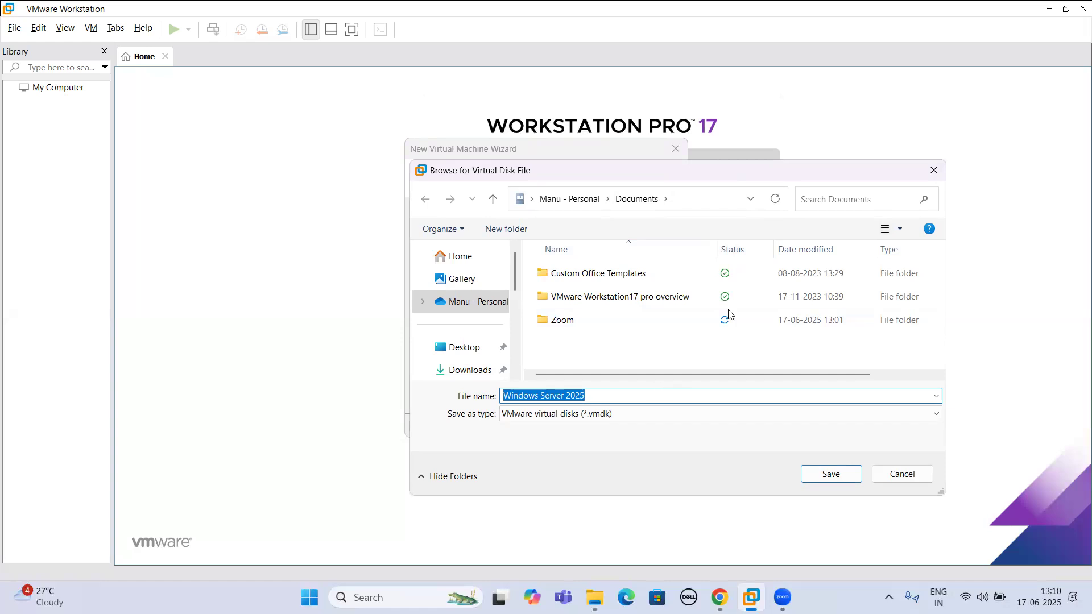
left_click(702, 203)
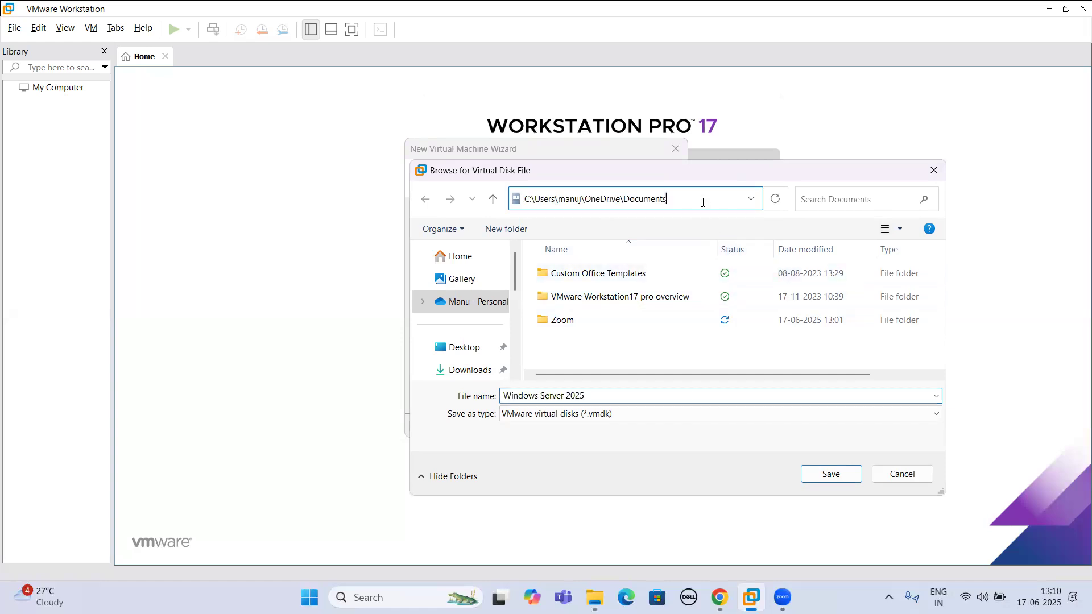
key("ctrl+a")
type("D:\\SRV 2025")
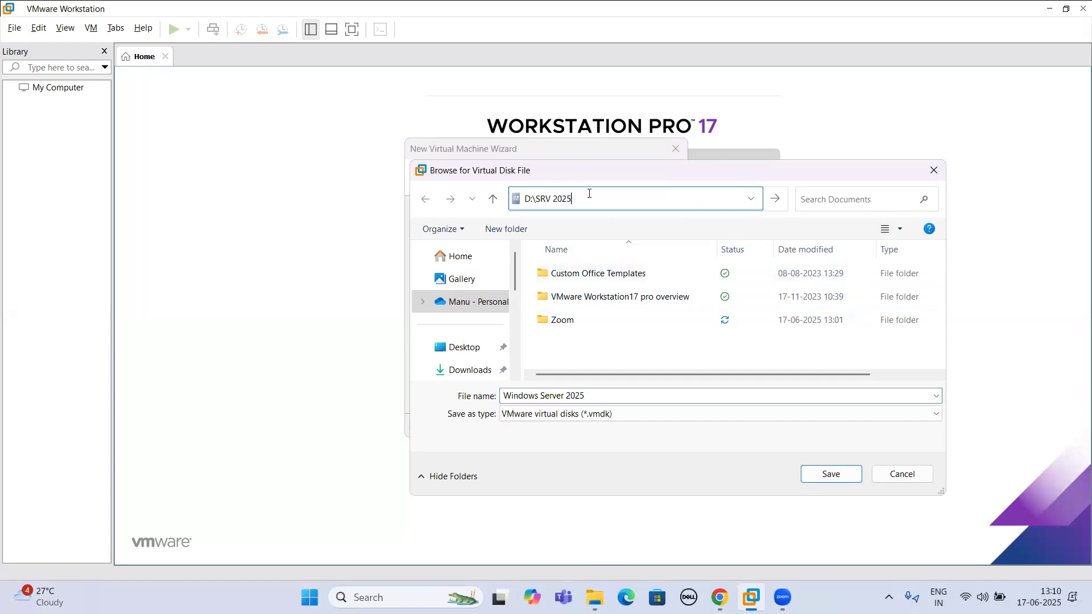
key("Return")
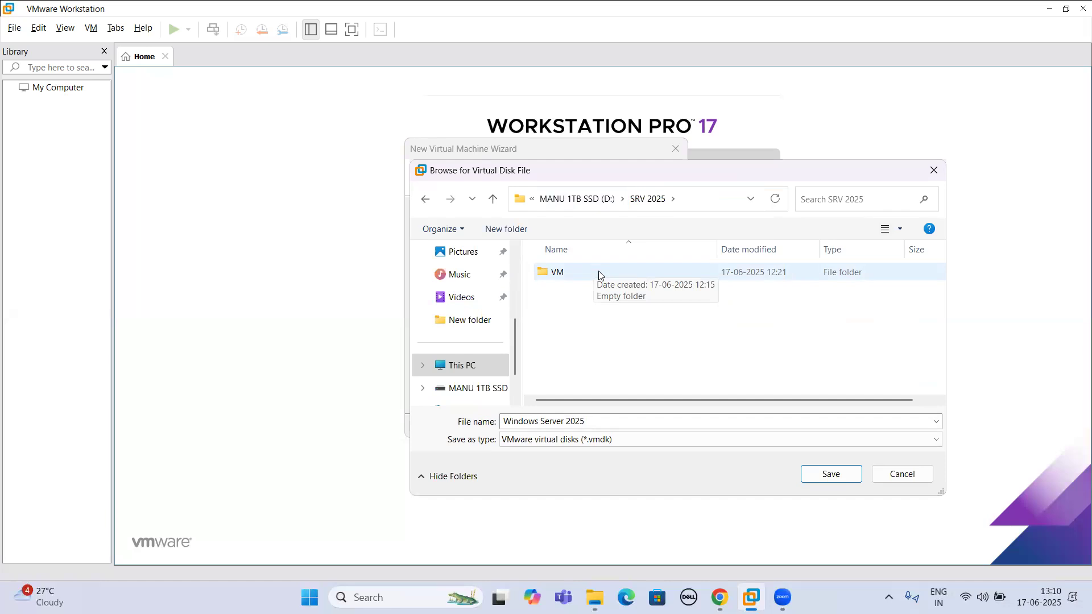
left_click(600, 276)
double_click(616, 277)
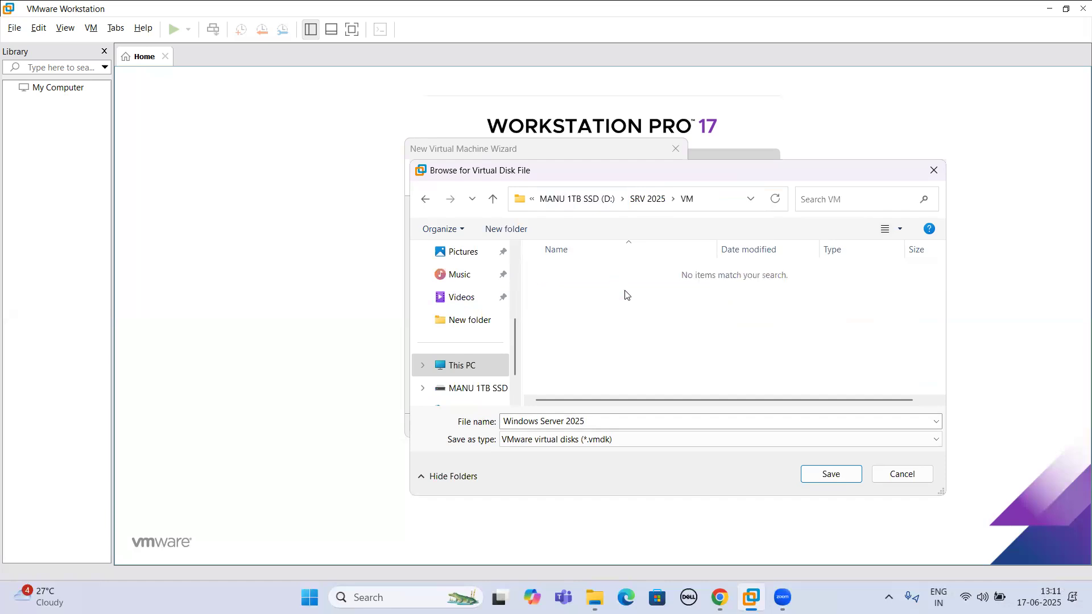
left_click(830, 480)
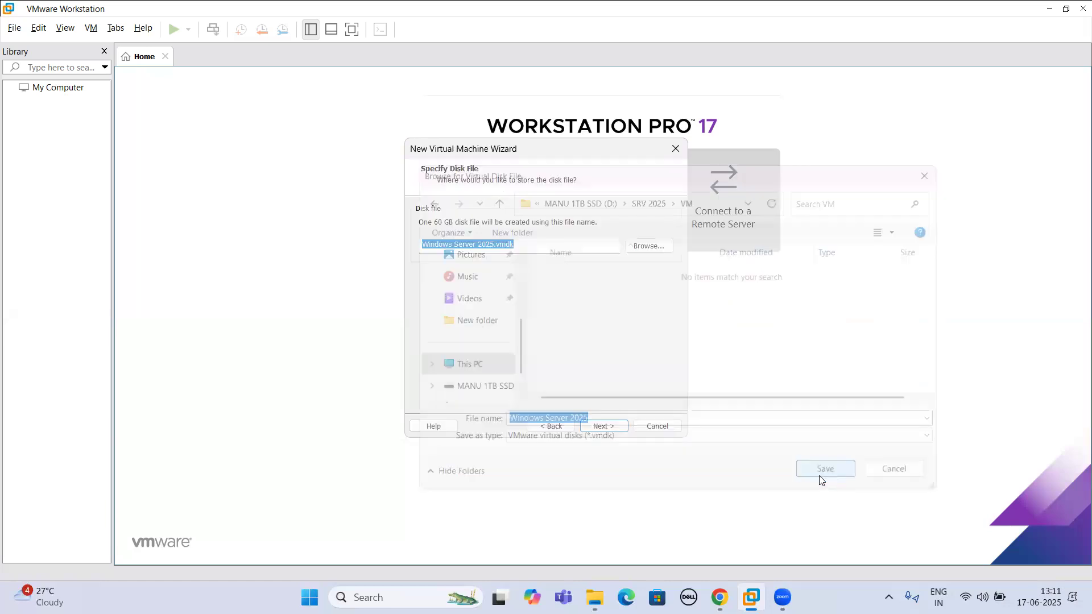
left_click(601, 425)
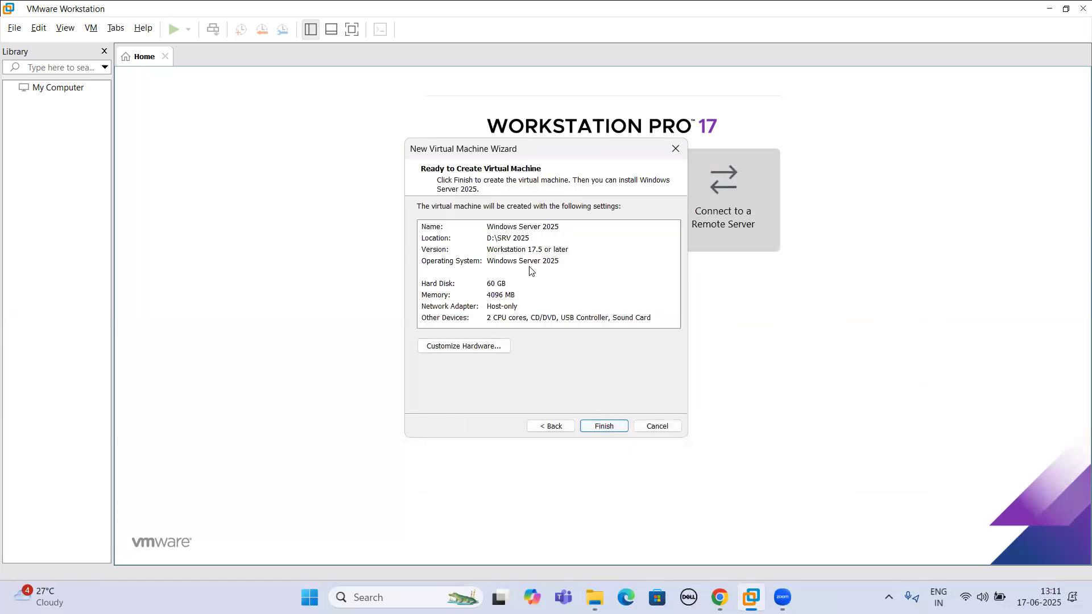
Customize the hardware so the CD/DVD drive uses 26100.1742.240906-0331.ge_release_svc_refresh_SERVER_EVAL_x64FRE_en-us.iso from D:\SRV 2025 as its ISO image
left_click(500, 351)
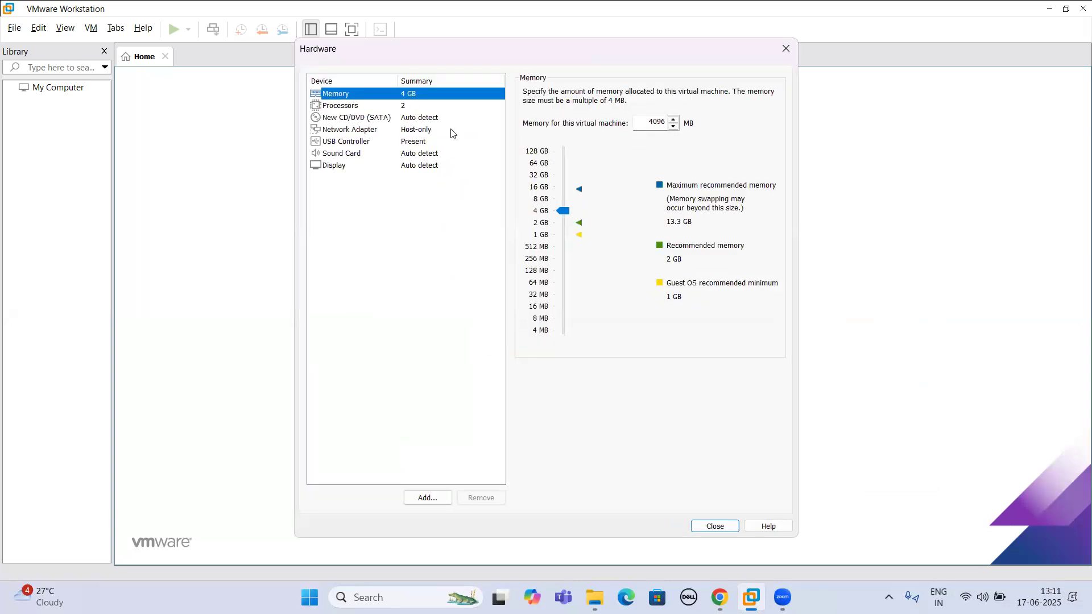
left_click(405, 129)
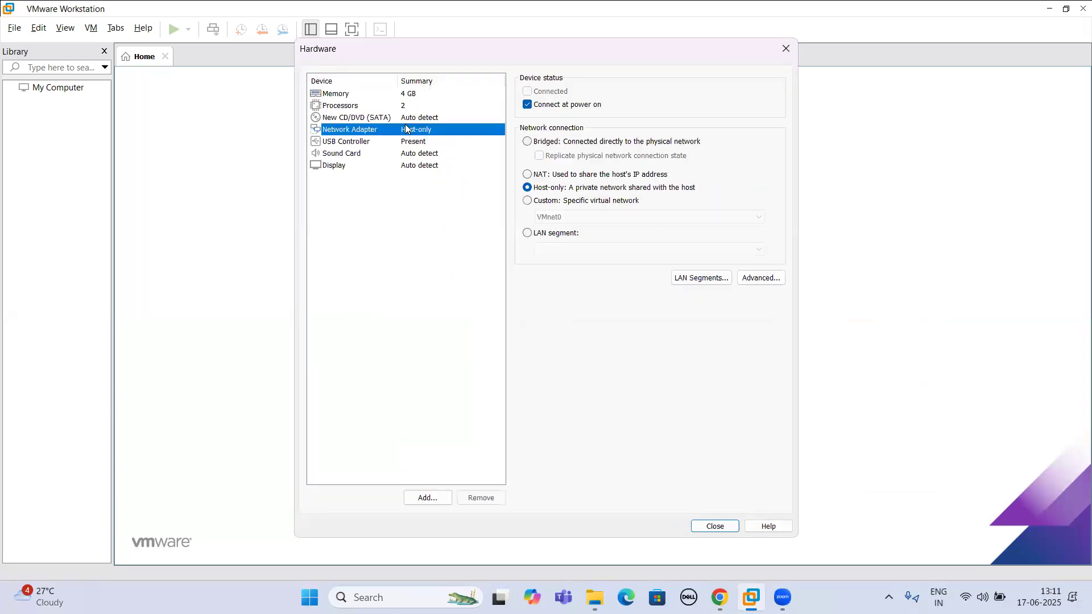
left_click(416, 118)
left_click(597, 178)
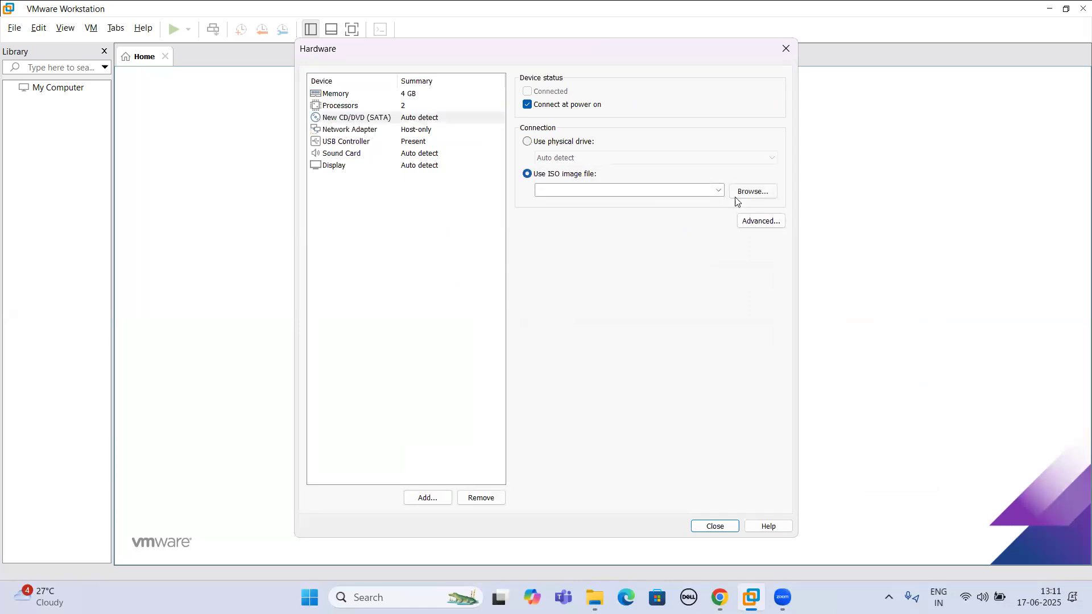
left_click(742, 193)
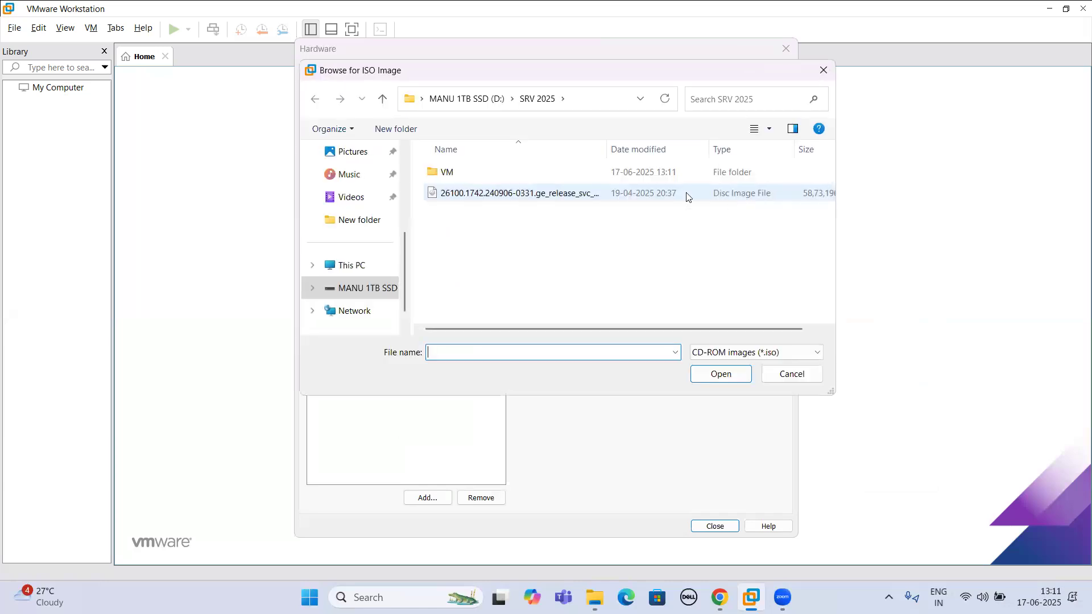
left_click(505, 196)
left_click(719, 375)
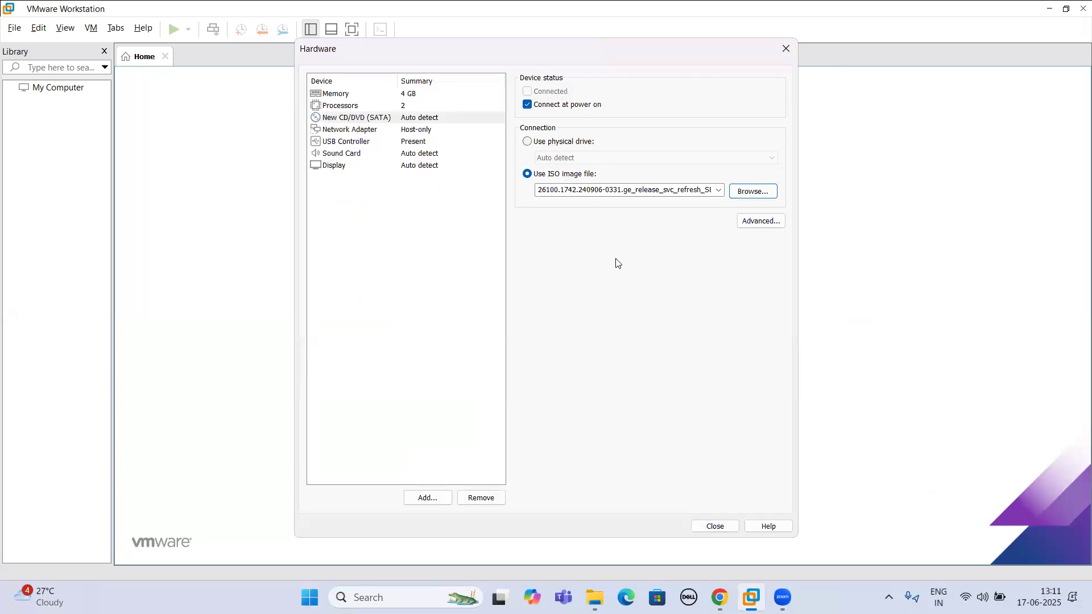
Review the memory, processor, network adapter and CD/DVD settings, and finish creating the virtual machine
left_click(407, 93)
left_click(401, 107)
left_click(405, 131)
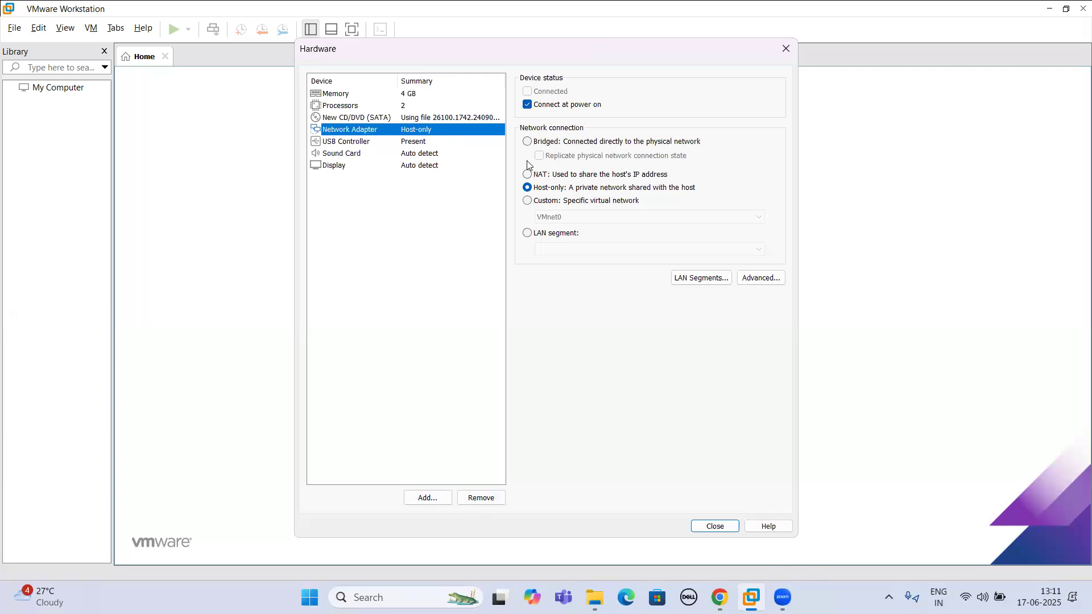
left_click(457, 119)
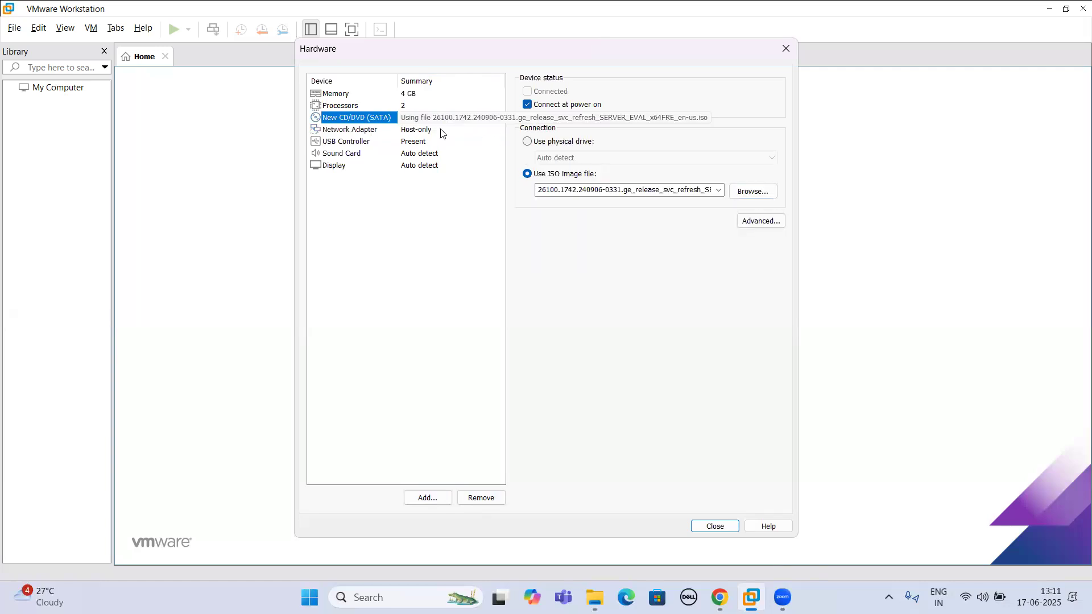
left_click(427, 131)
left_click(433, 118)
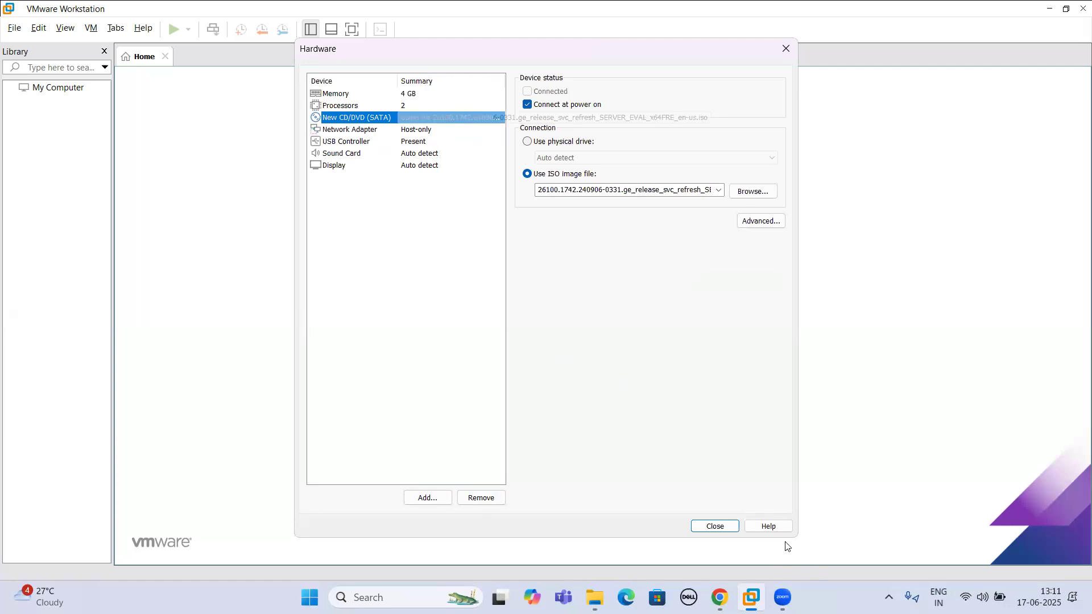
left_click(715, 526)
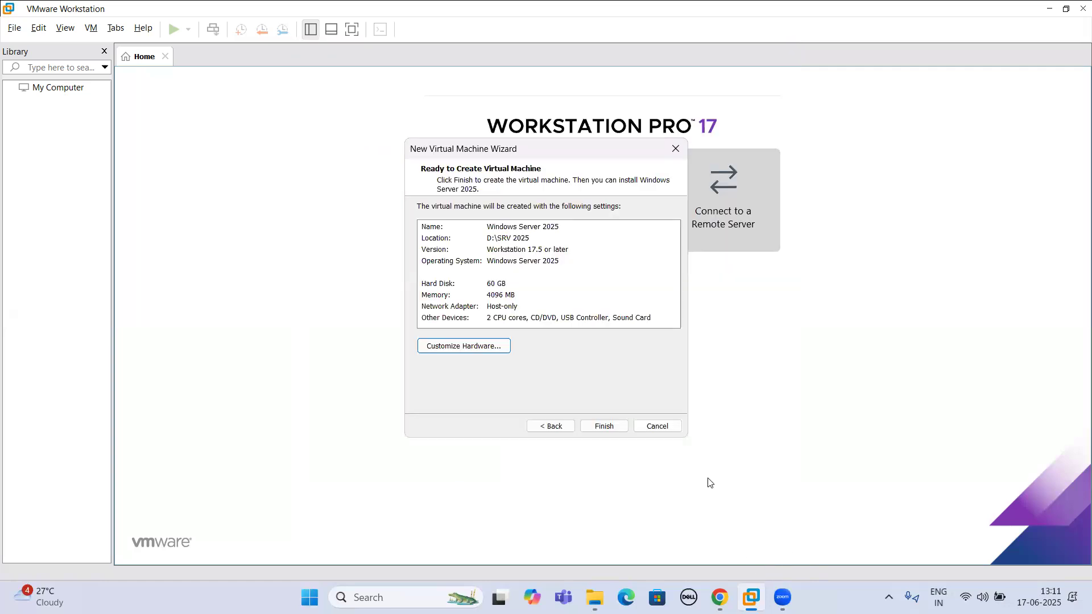
left_click(617, 430)
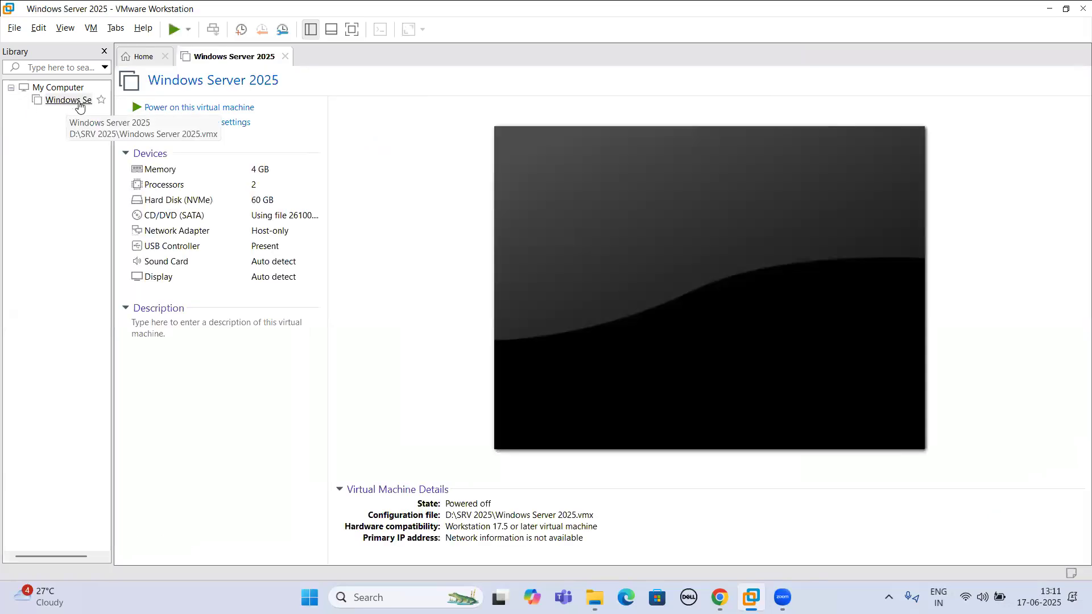
Power on the Windows Server 2025 virtual machine
left_click(257, 108)
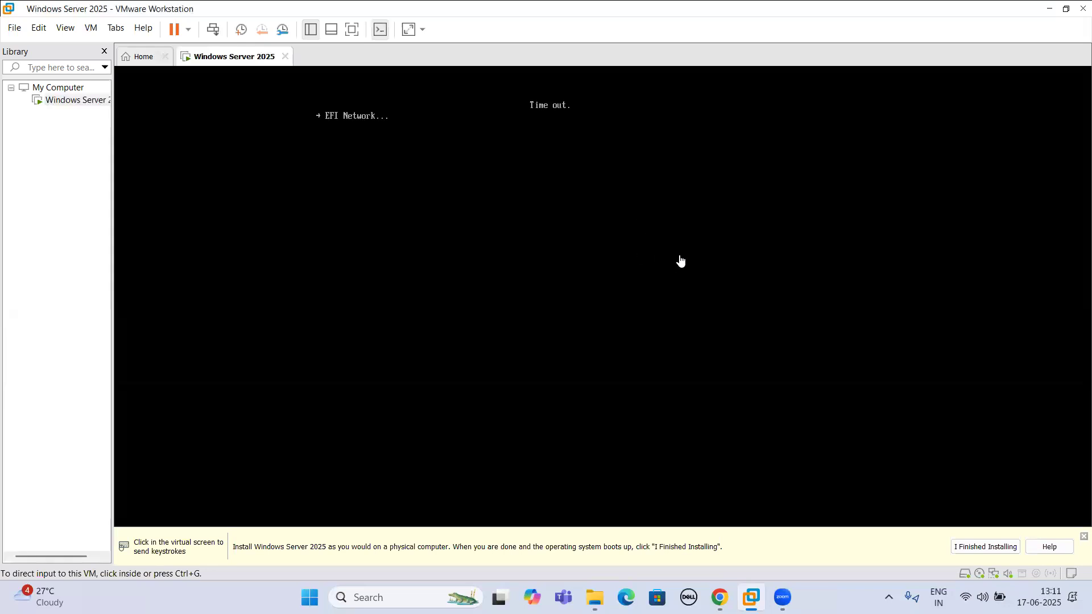
left_click(689, 276)
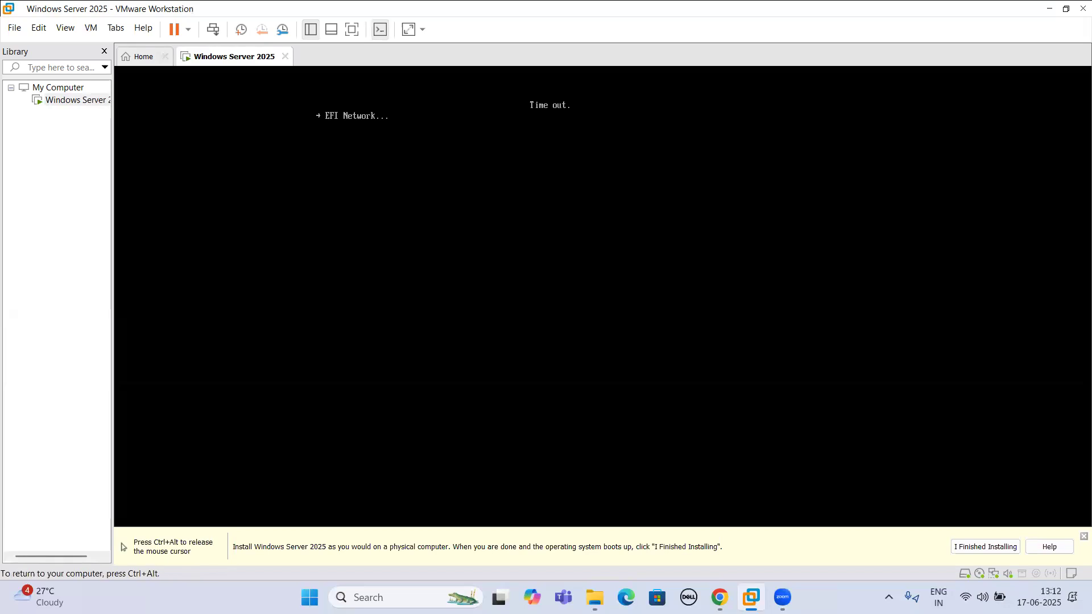
key("ctrl+alt")
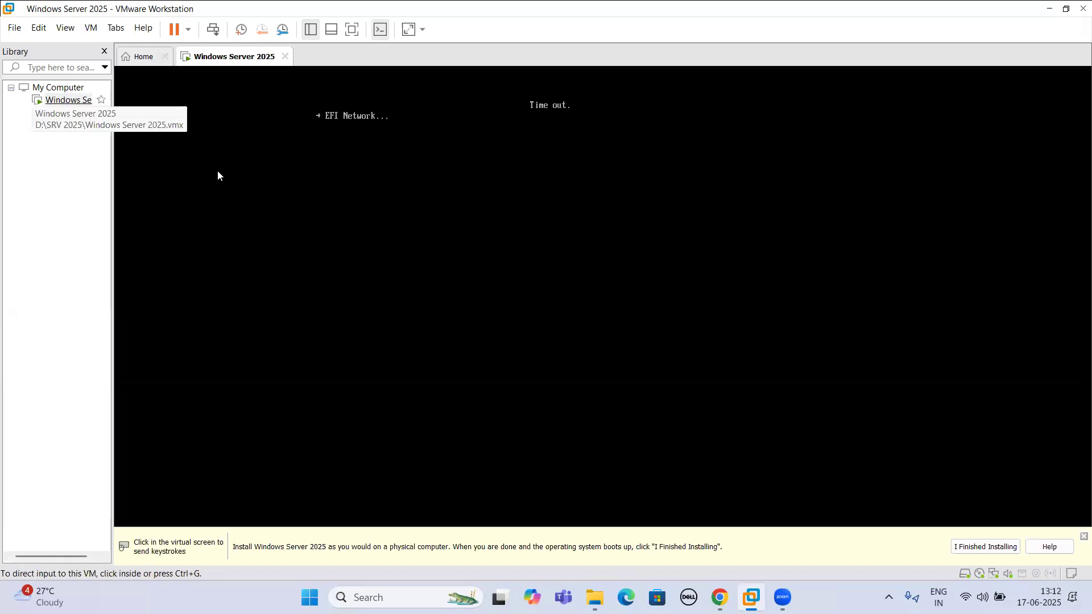
Reset the running virtual machine and boot it from the CD/DVD installation image
right_click(92, 103)
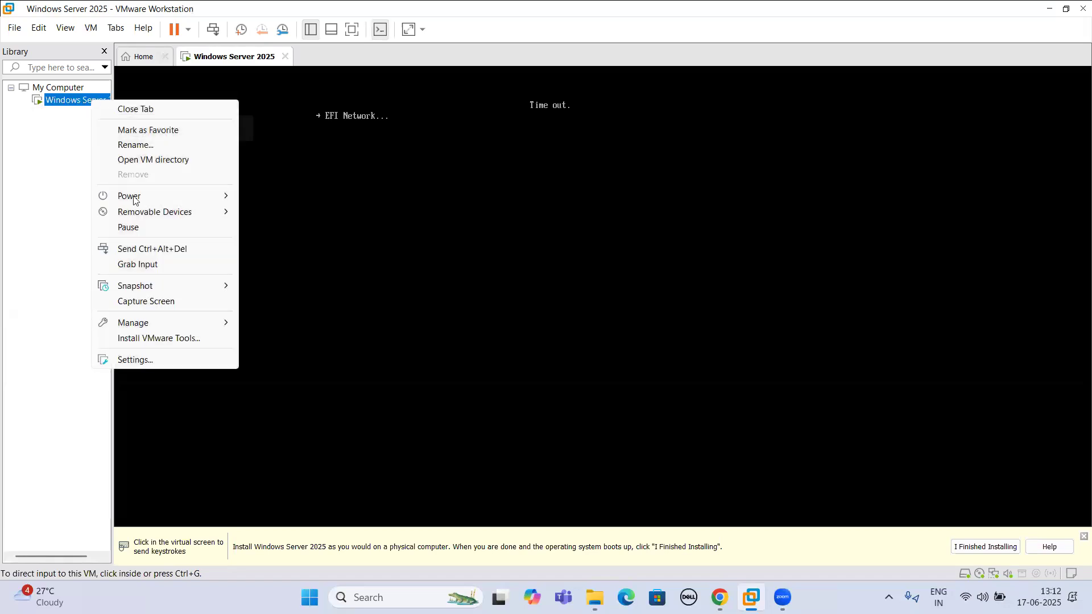
mouse_move(218, 196)
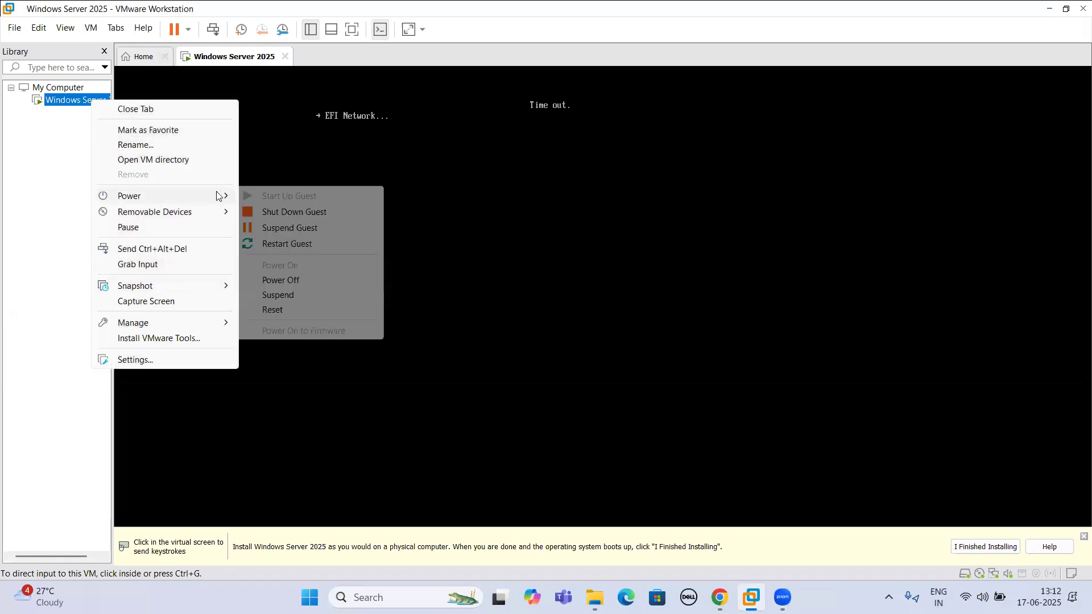
left_click(300, 311)
left_click(576, 324)
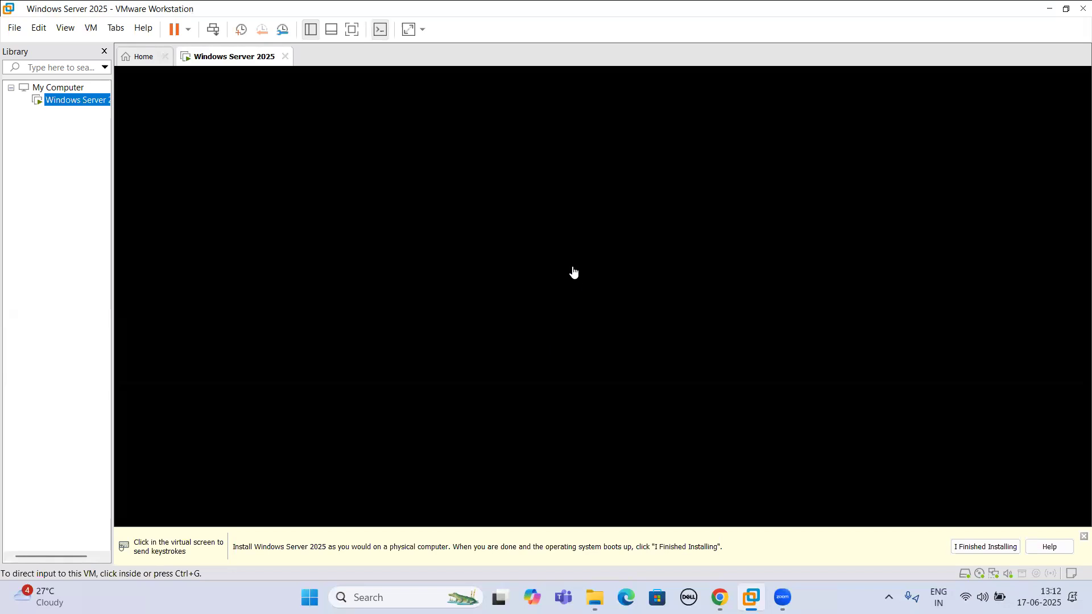
left_click(577, 254)
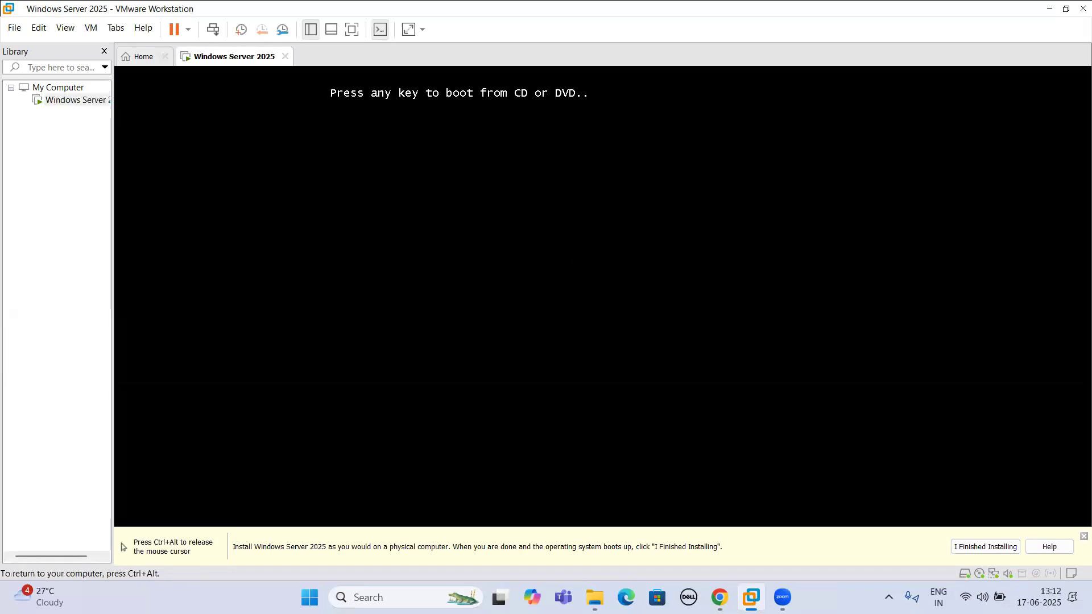
key("Return")
key("Return")
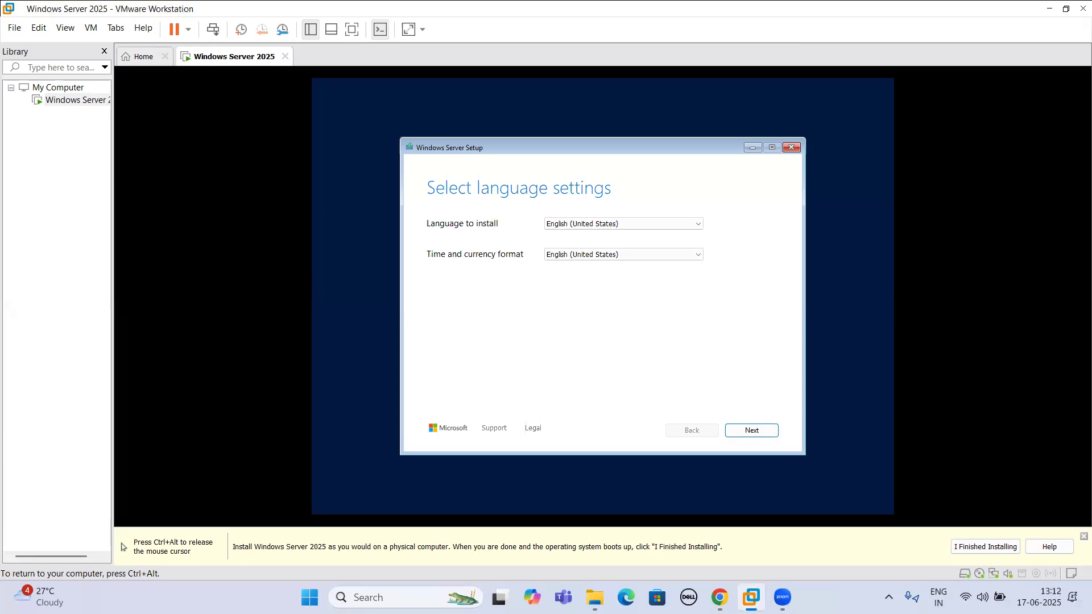
Set the time and currency format to English (India) in Windows Server Setup and accept the language settings
left_click(689, 255)
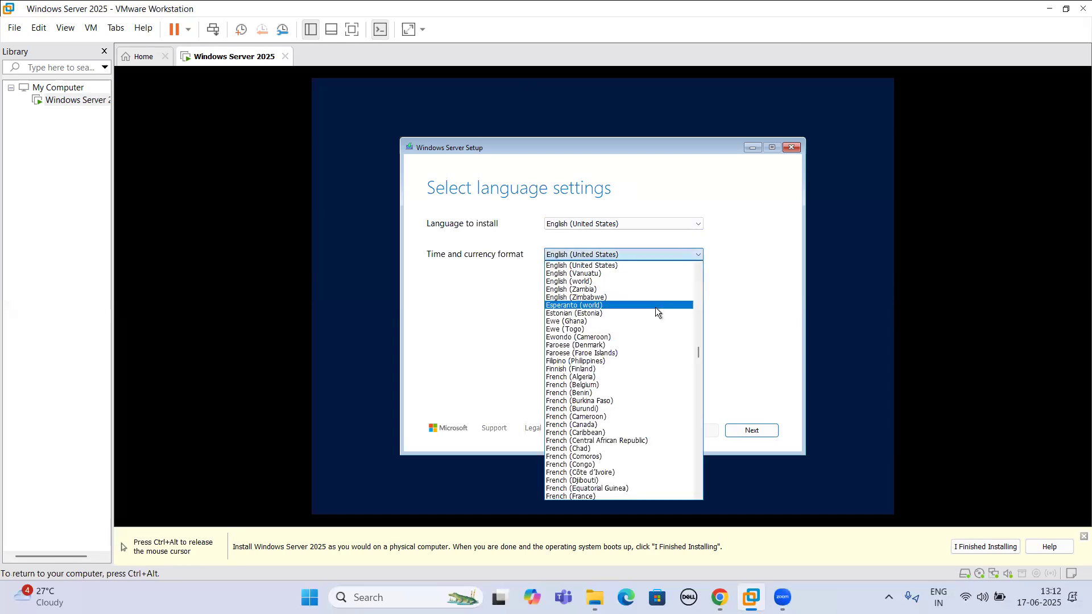
type("in")
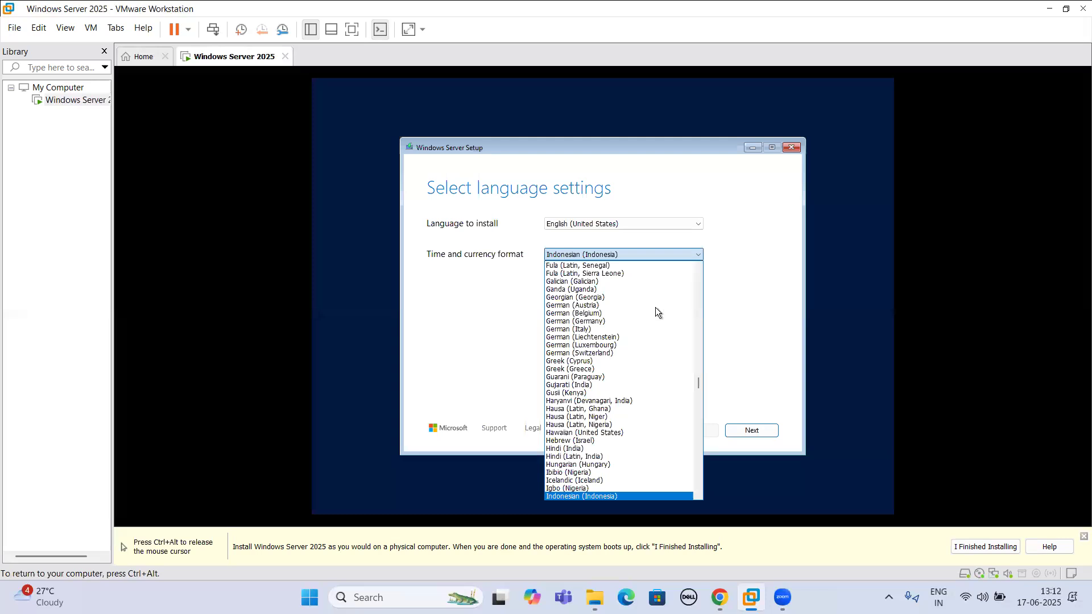
type("in")
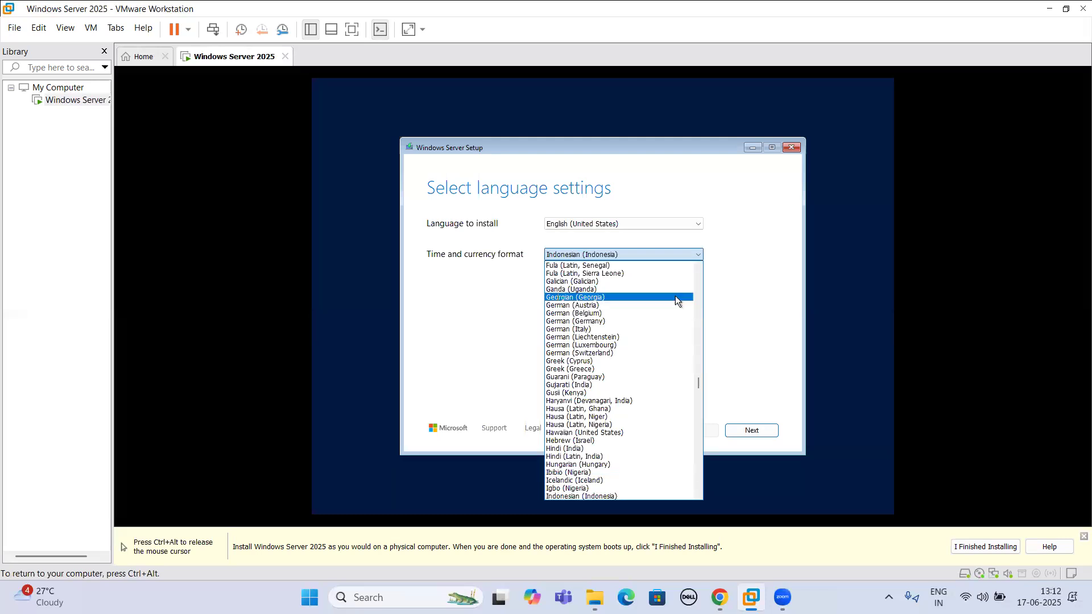
scroll(630, 471, "down", 1)
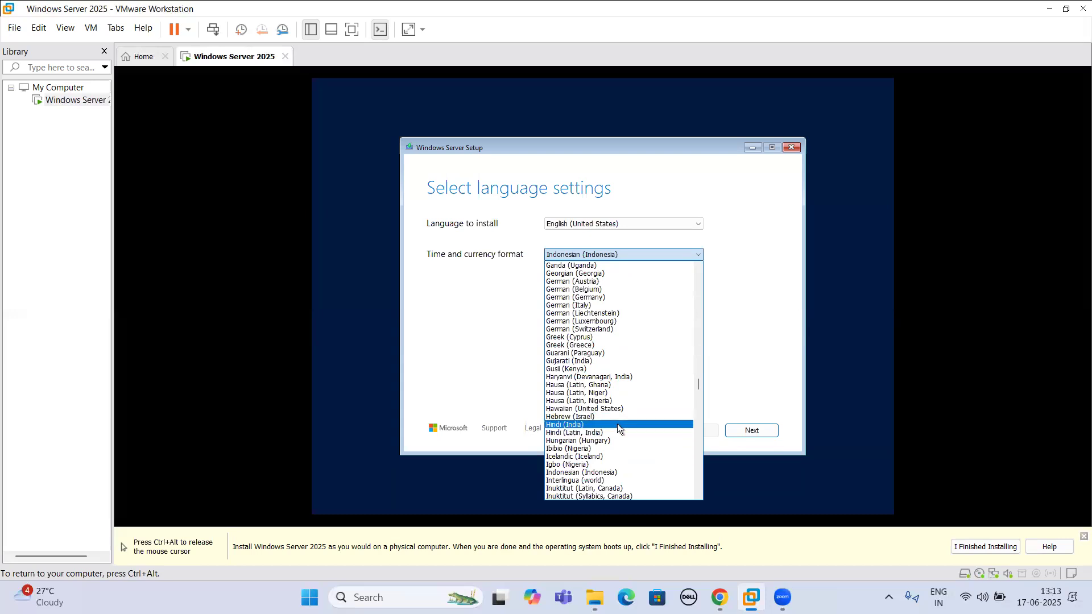
type("en")
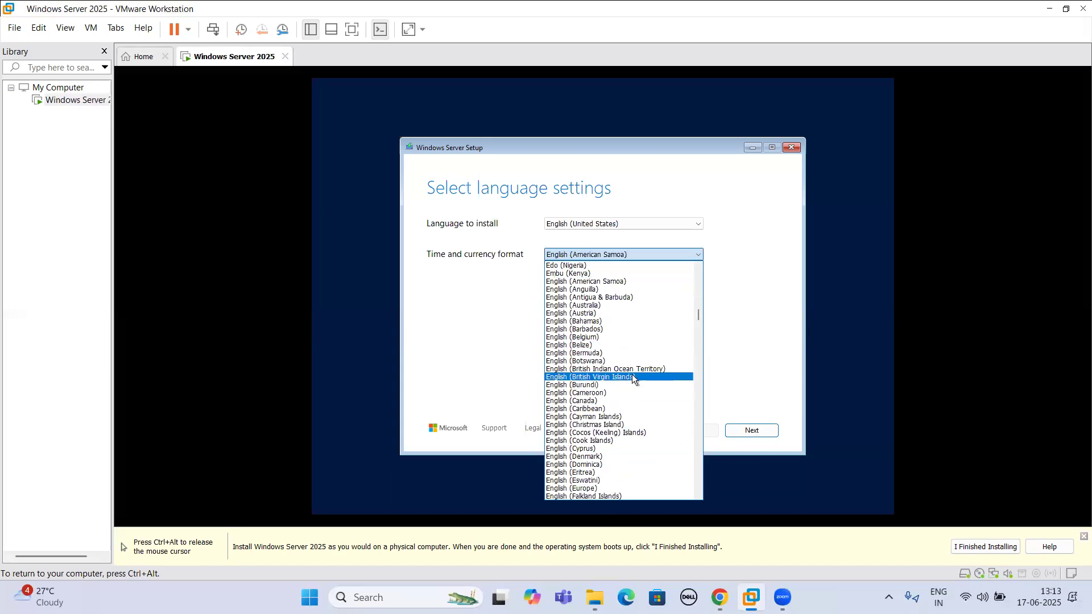
scroll(631, 384, "up", 1)
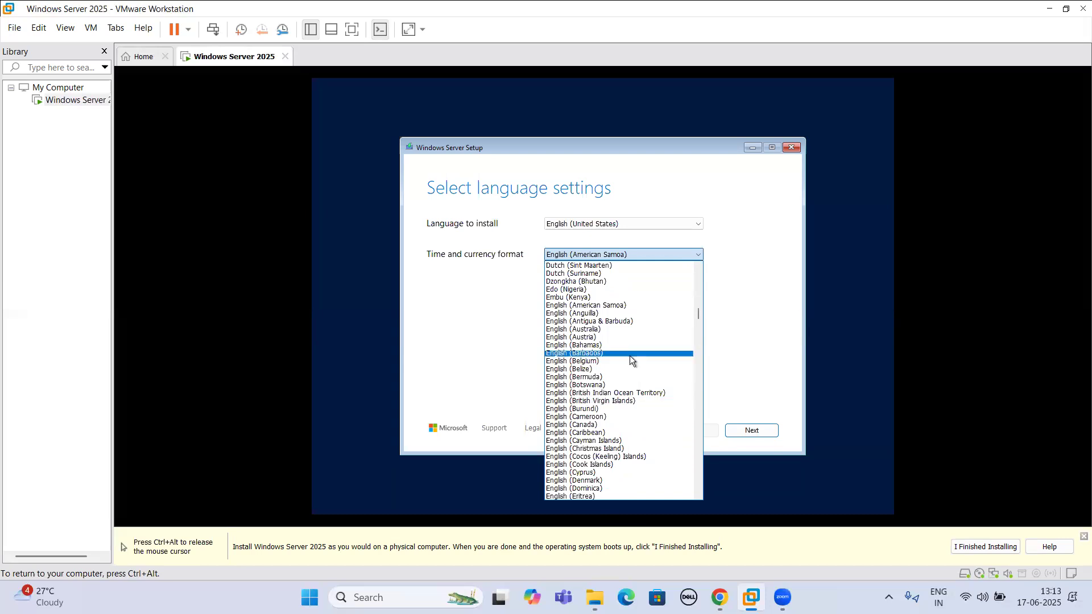
scroll(629, 391, "down", 3)
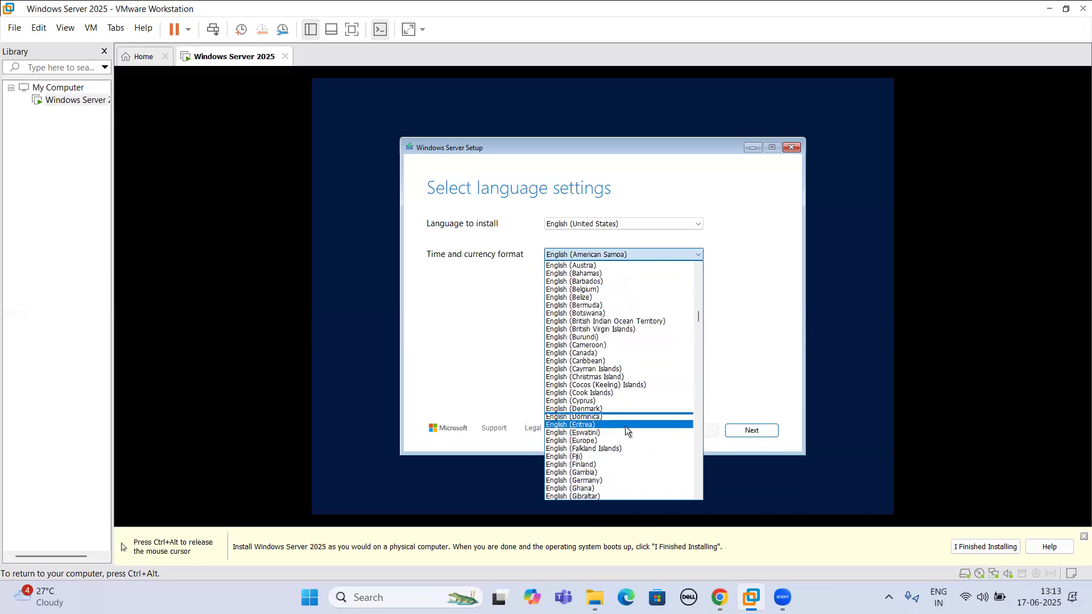
scroll(623, 449, "down", 2)
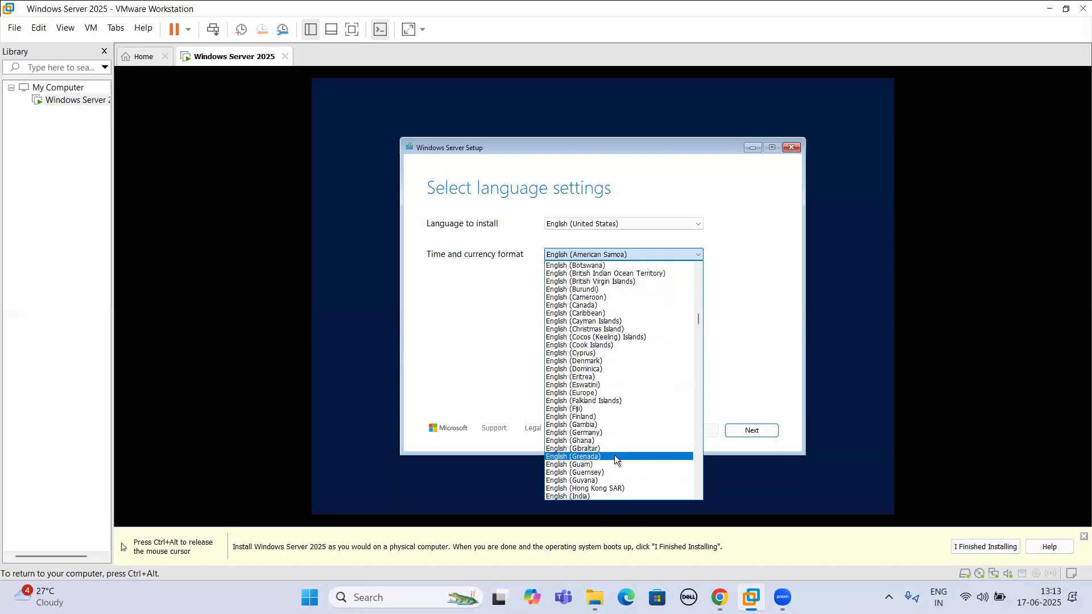
left_click(609, 495)
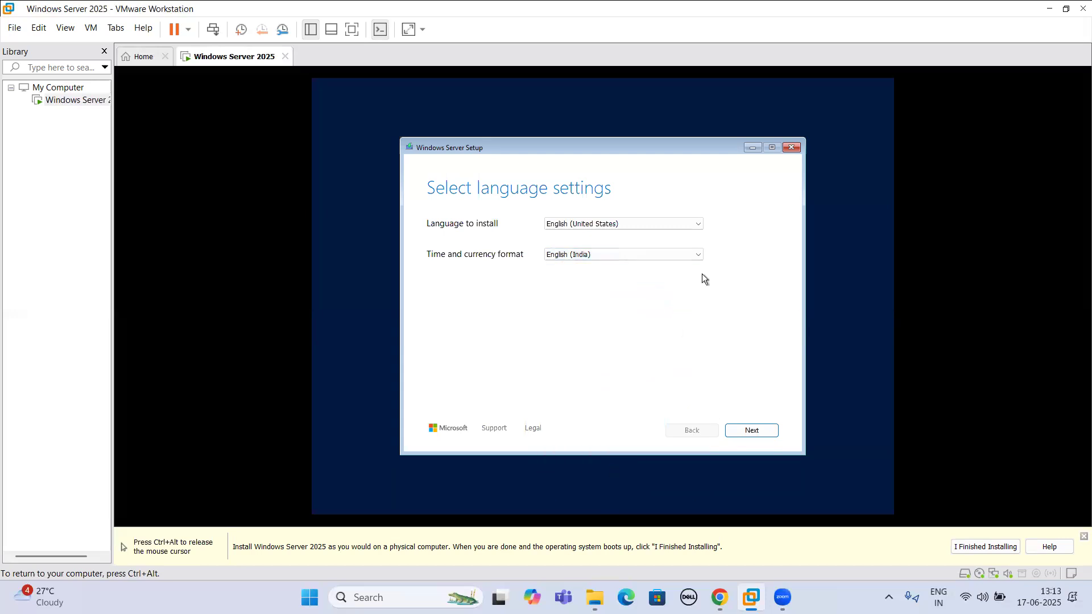
left_click(739, 433)
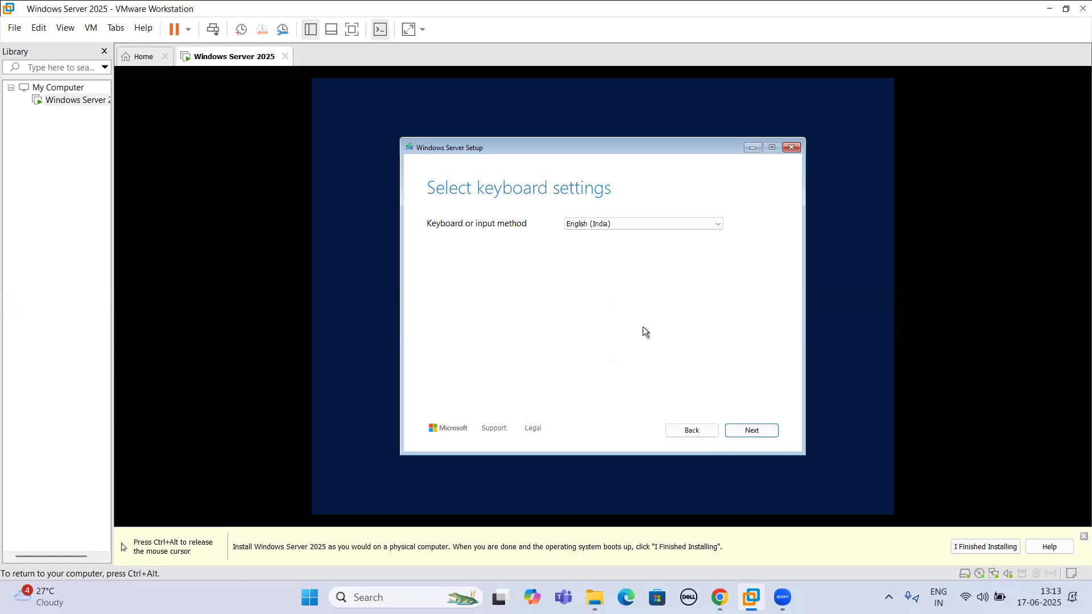
Accept the English (India) keyboard, choose Install Windows Server, and agree that all files, apps and settings will be deleted
left_click(756, 434)
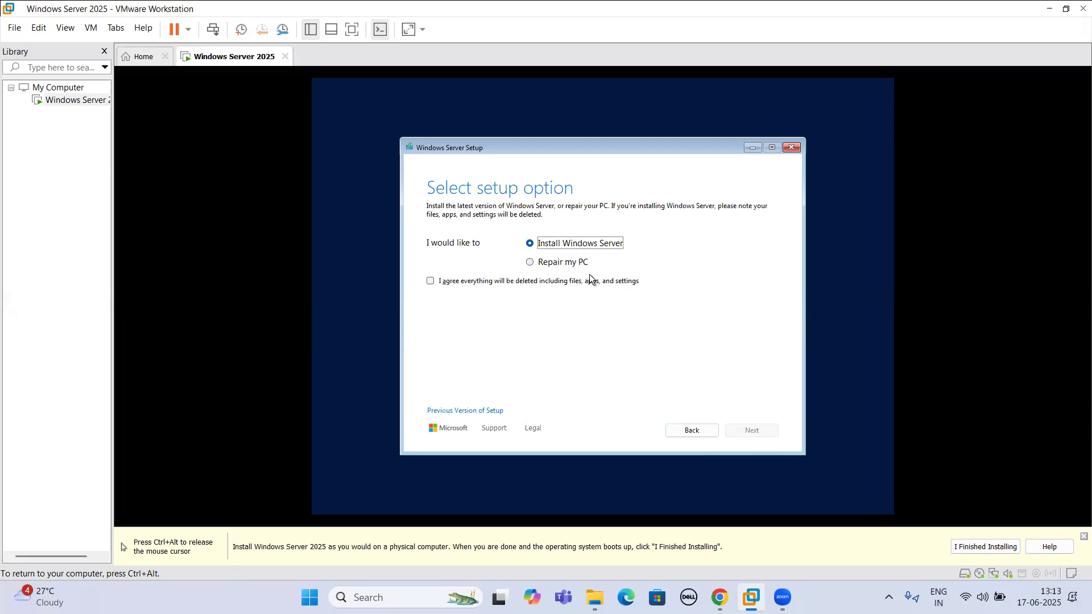
left_click(453, 281)
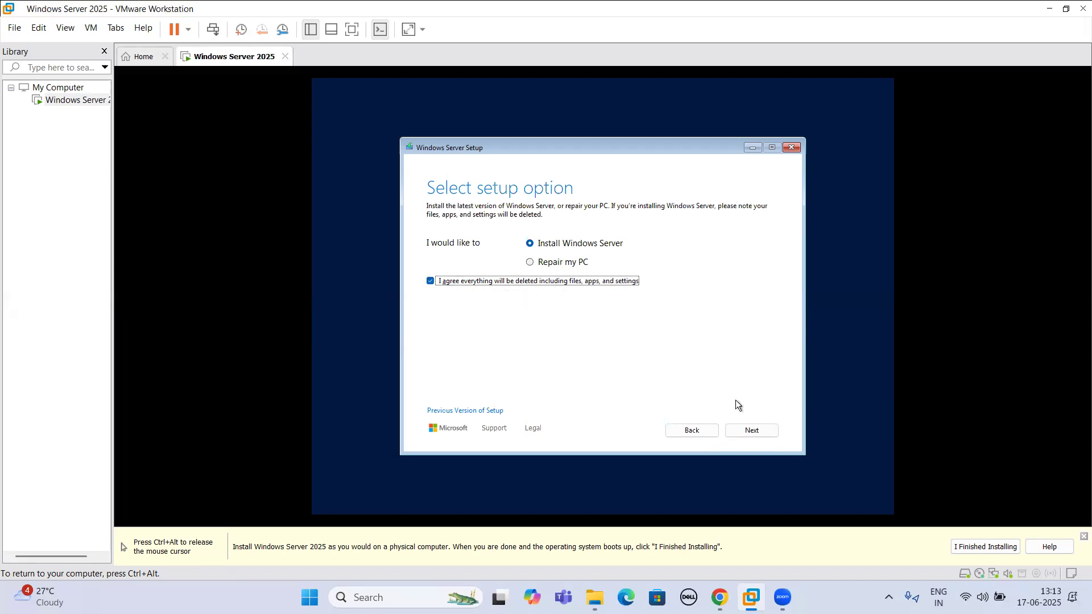
left_click(749, 430)
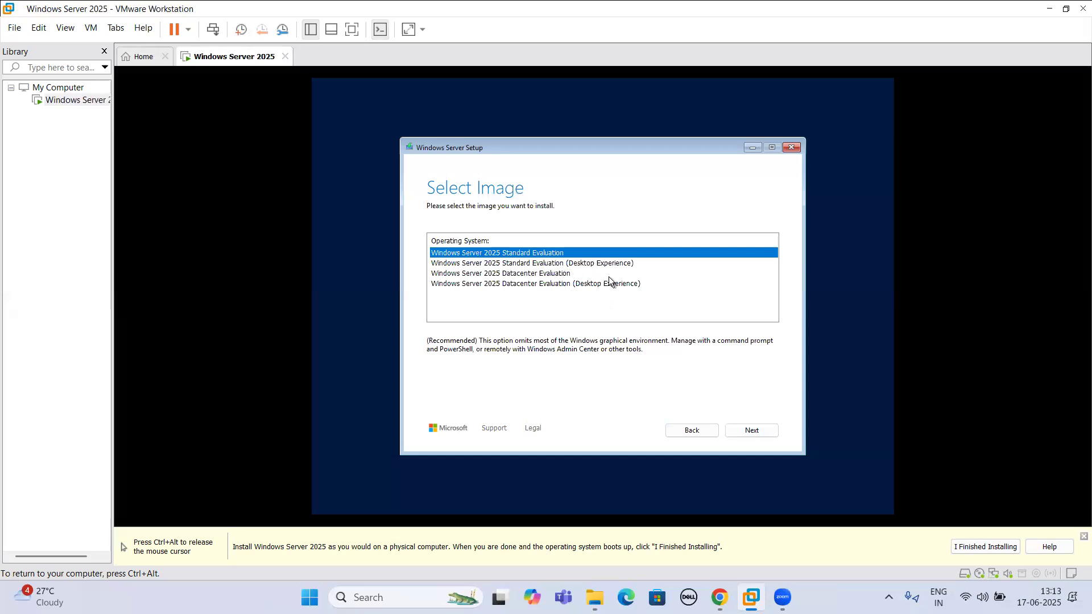
Choose the Windows Server 2025 Standard Evaluation (Desktop Experience) image for the installation after comparing it with the non-desktop Standard Evaluation option
left_click(567, 264)
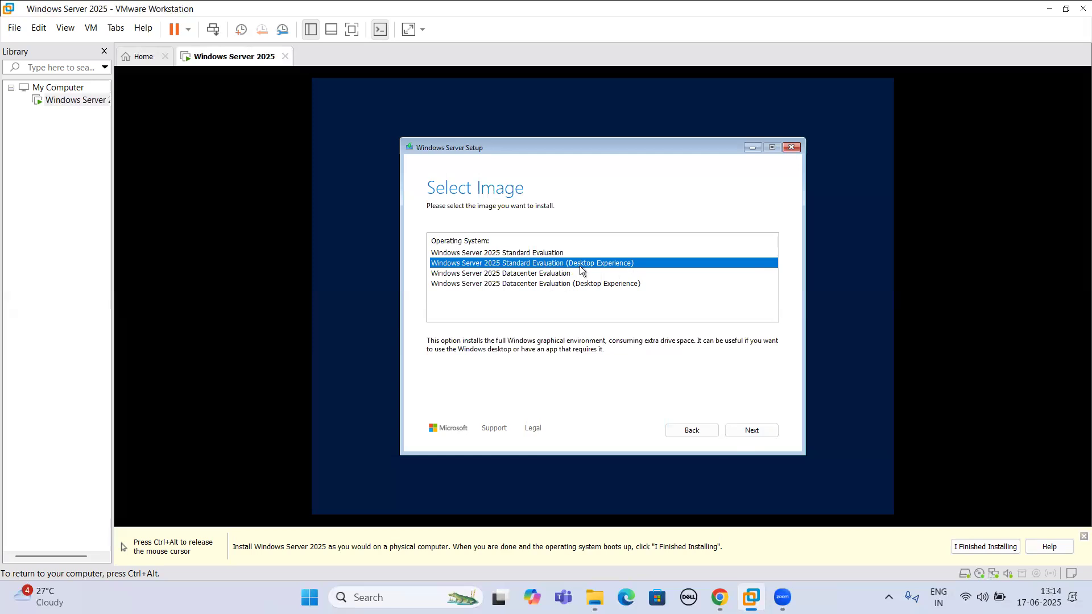
left_click(544, 255)
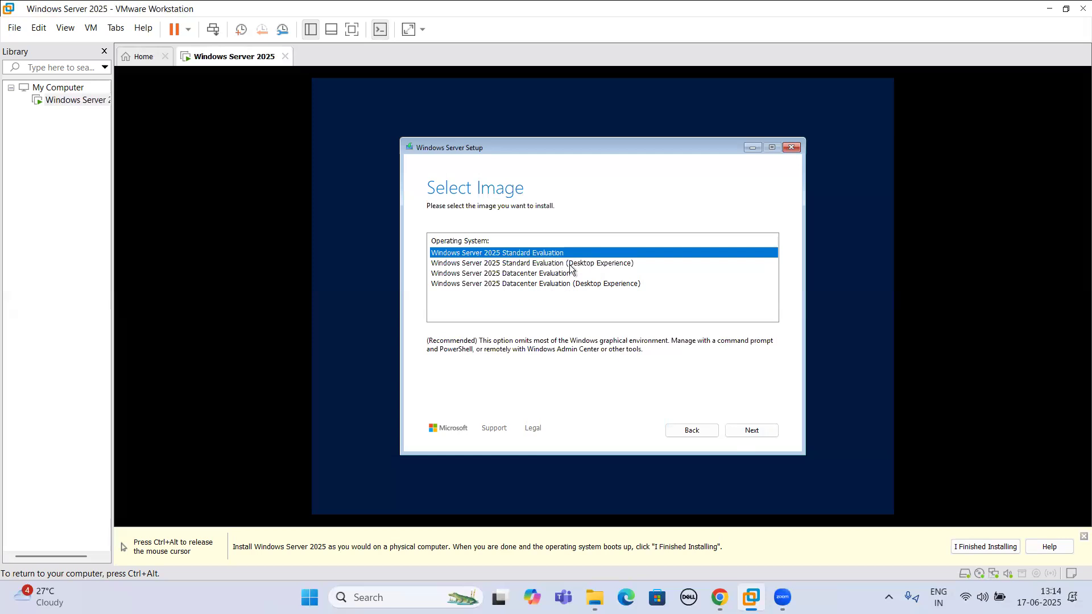
left_click(565, 265)
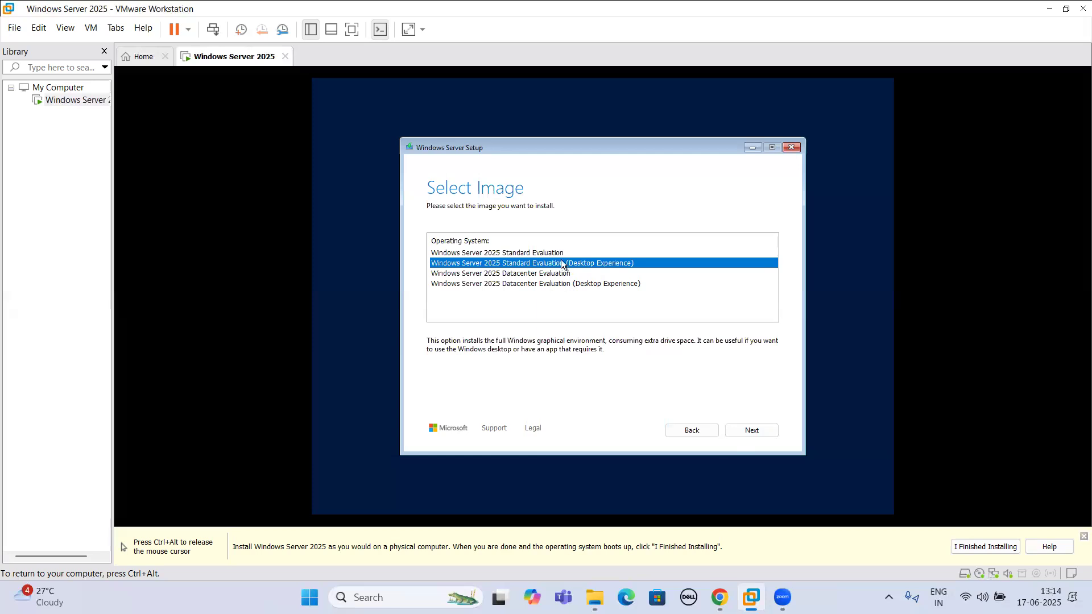
key("Up")
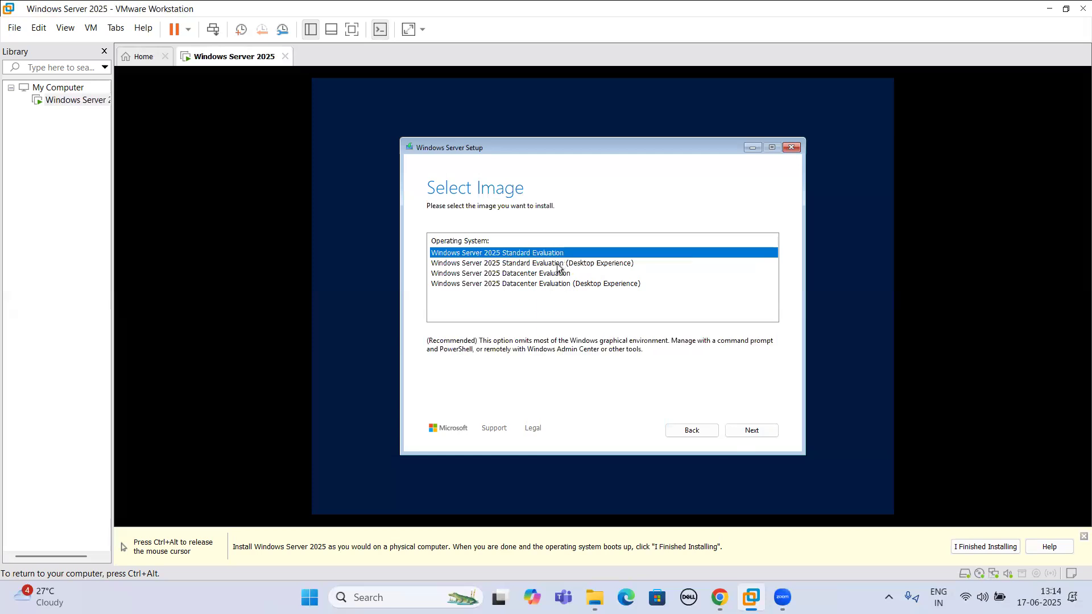
left_click(557, 265)
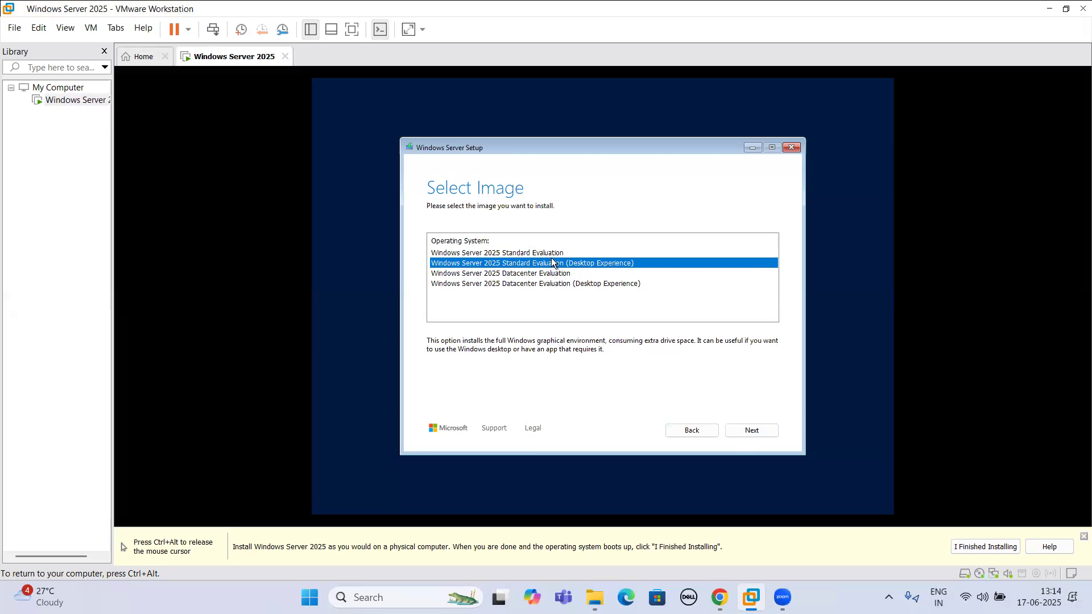
key("Up")
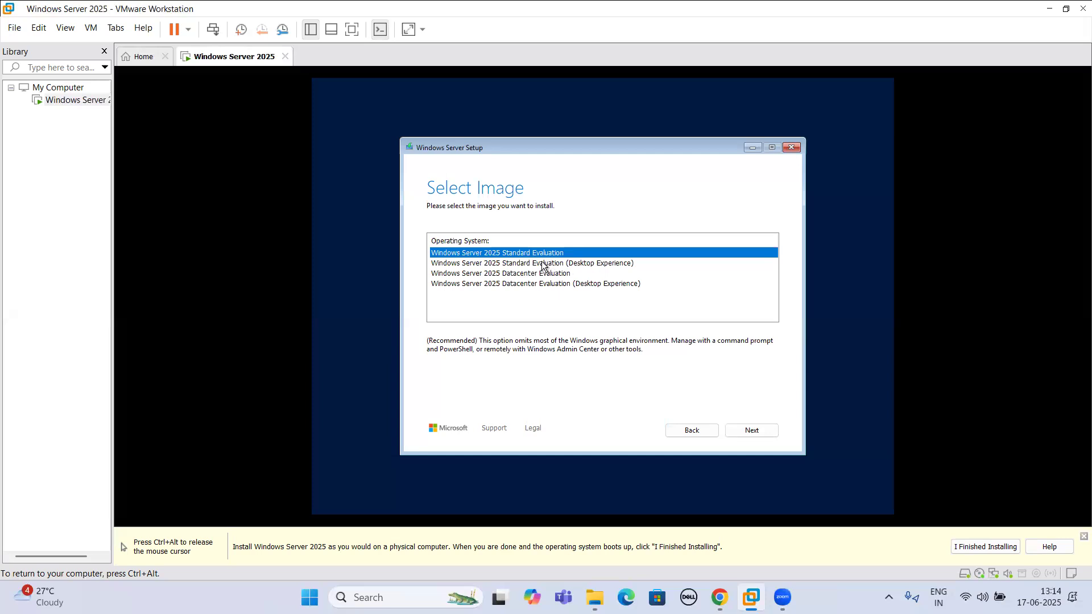
left_click(541, 263)
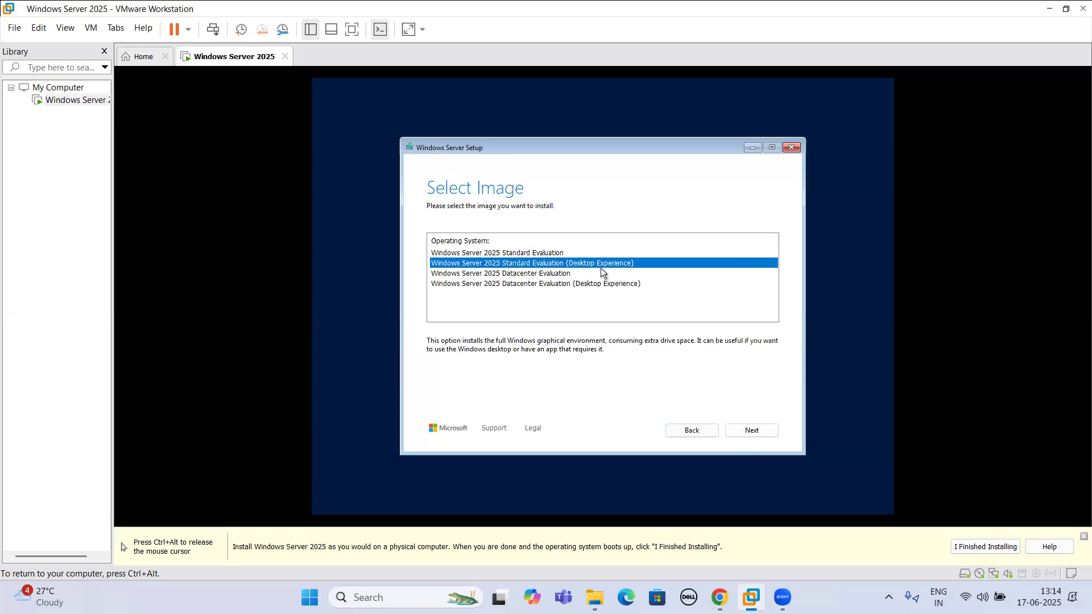
left_click(747, 436)
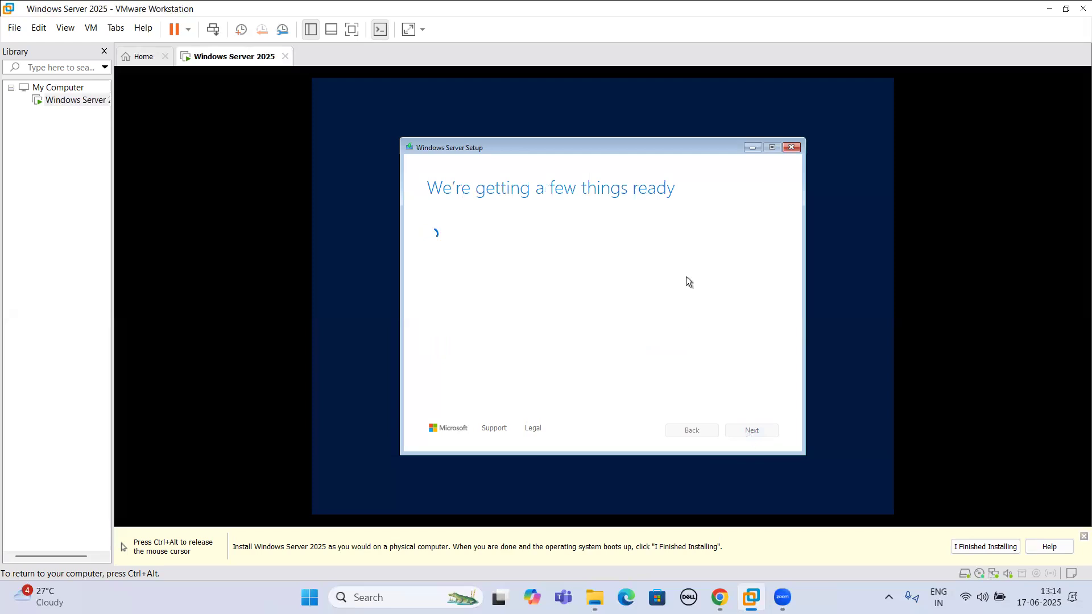
Skim the applicable notices and license terms and accept them
scroll(719, 369, "down", 10)
scroll(719, 368, "down", 10)
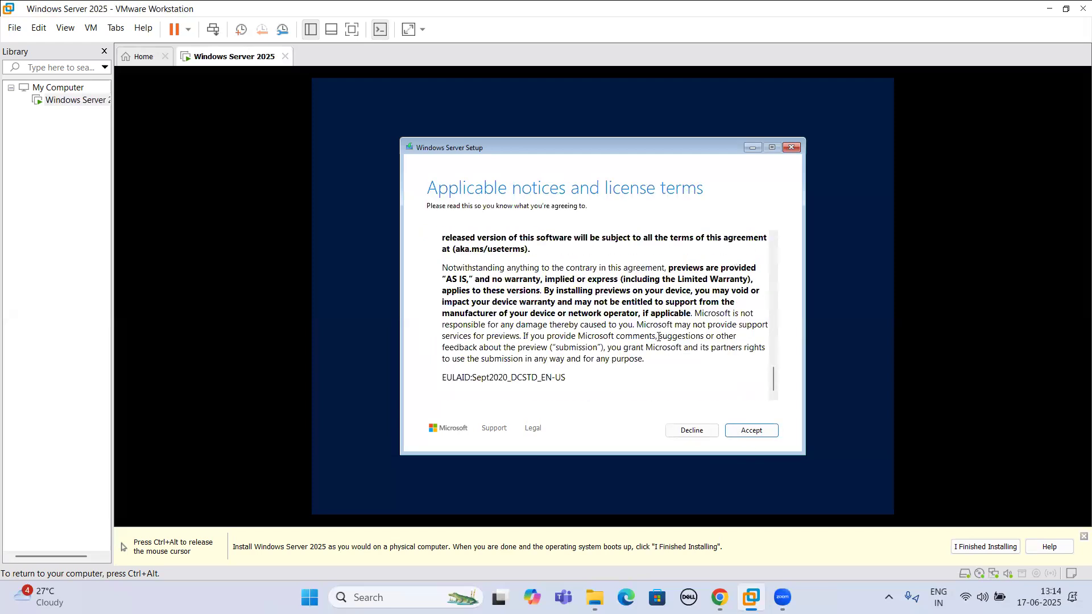
scroll(658, 337, "up", 20)
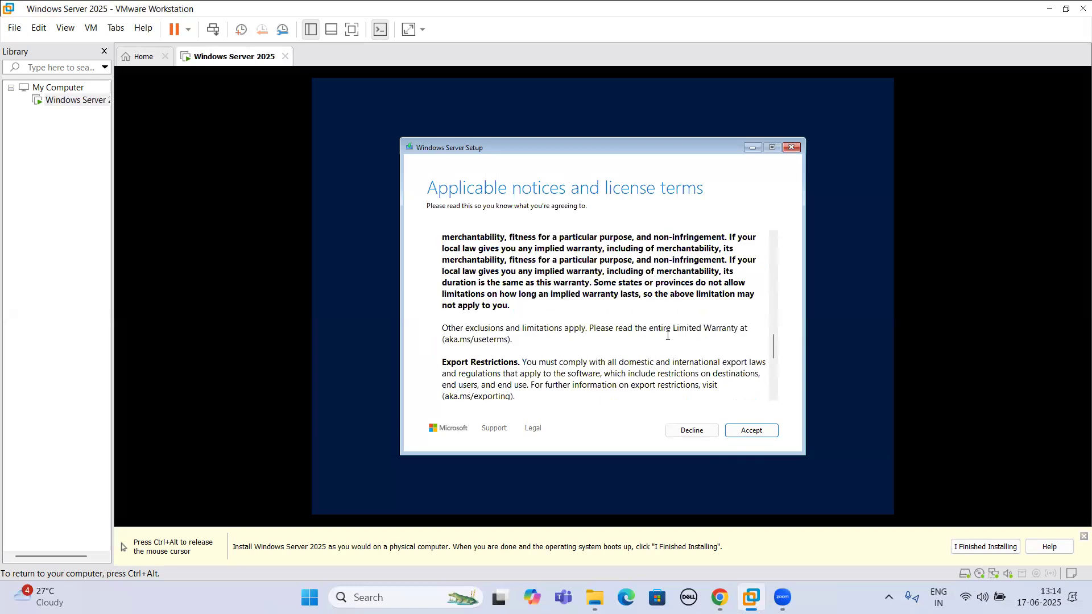
left_click(761, 430)
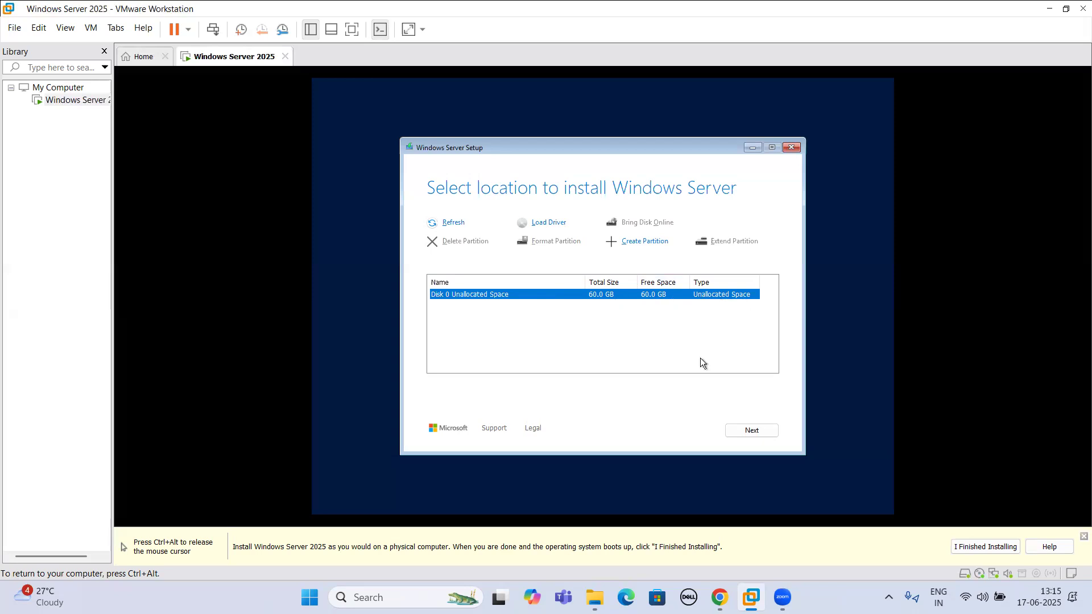
Install Windows Server on Disk 0's unallocated space and release the mouse cursor from the virtual machine
left_click(743, 437)
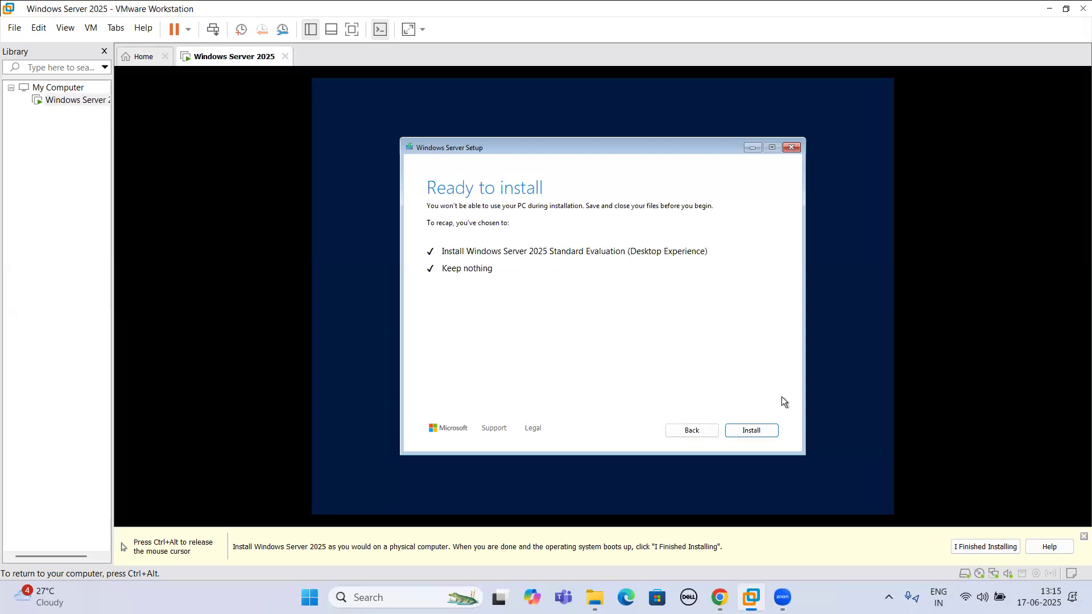
left_click(759, 430)
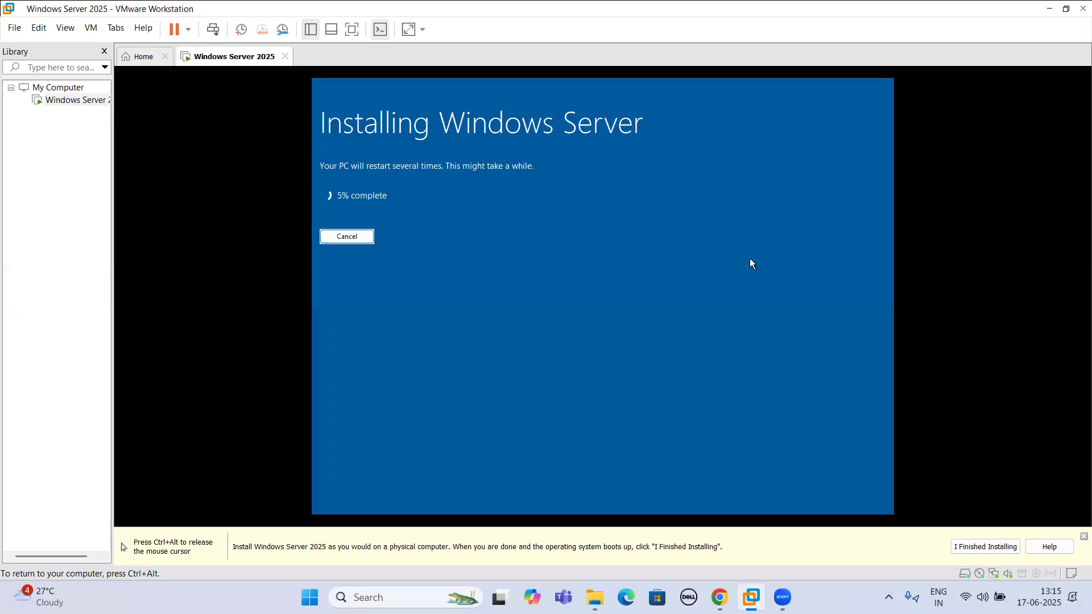
key("ctrl+alt")
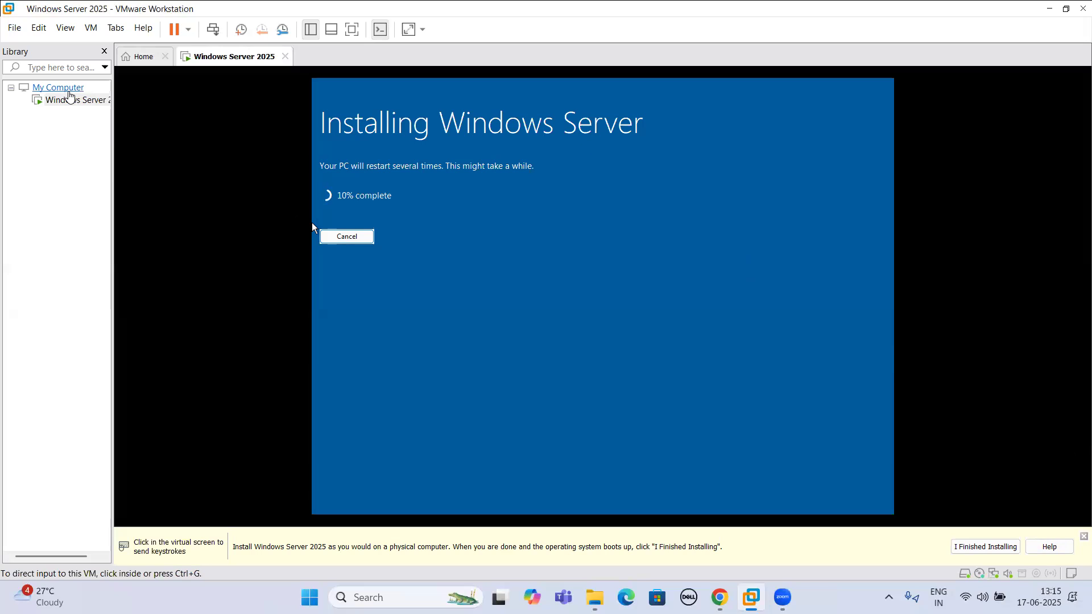
Start creating another virtual machine with Workstation 17.5 or later hardware compatibility and a blank hard disk without installation media
left_click(71, 91)
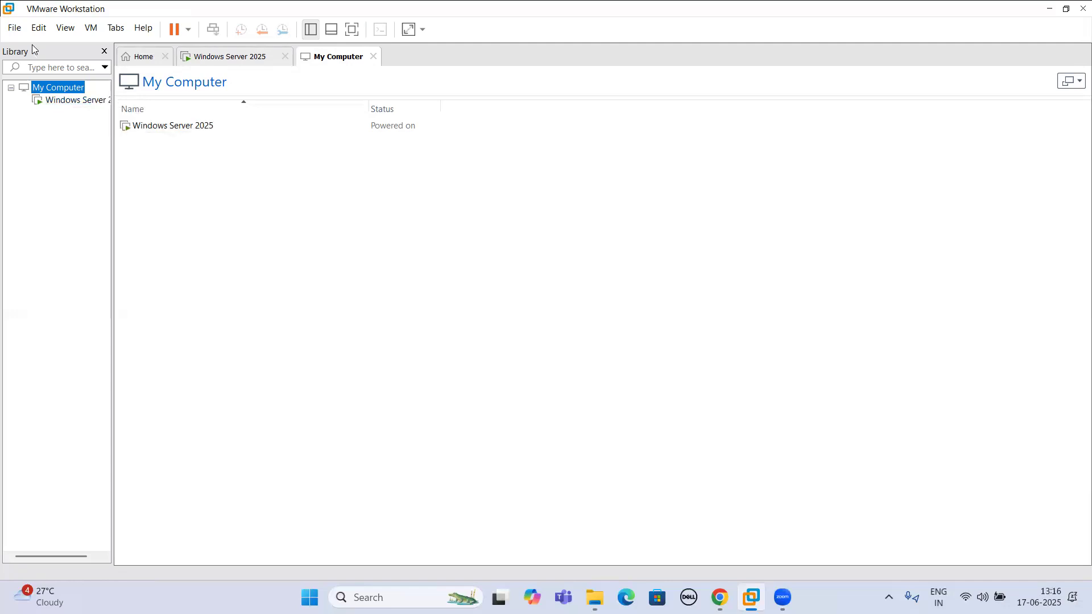
left_click(14, 29)
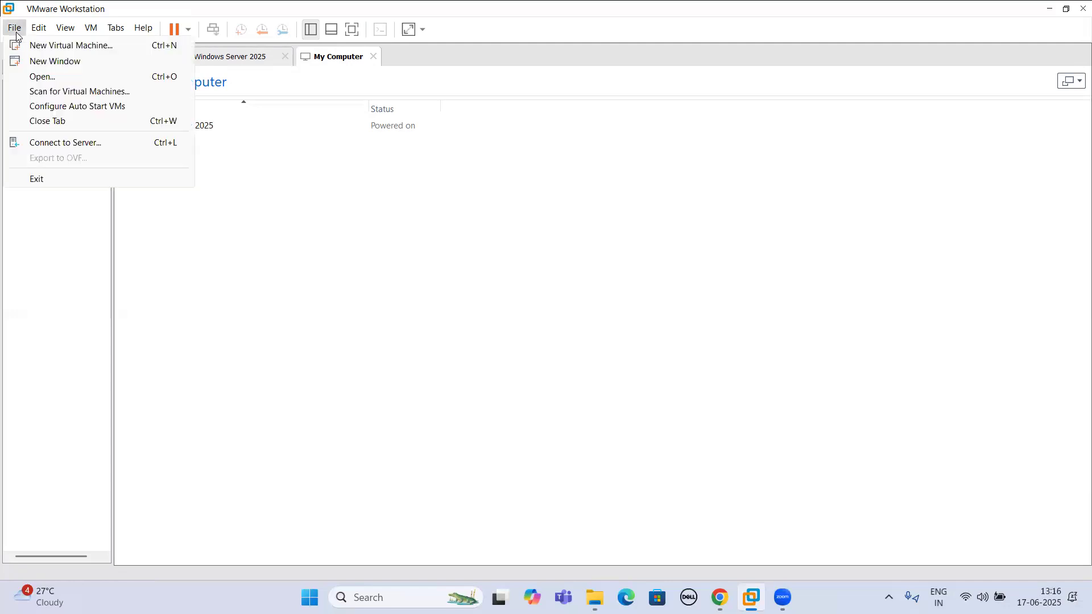
left_click(78, 51)
left_click(604, 426)
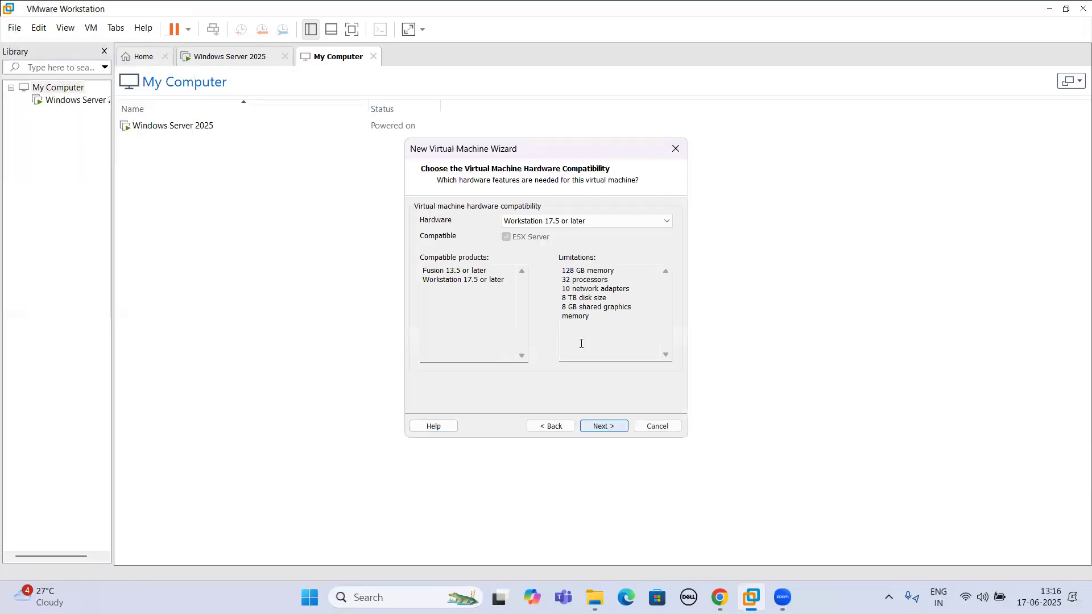
left_click(614, 431)
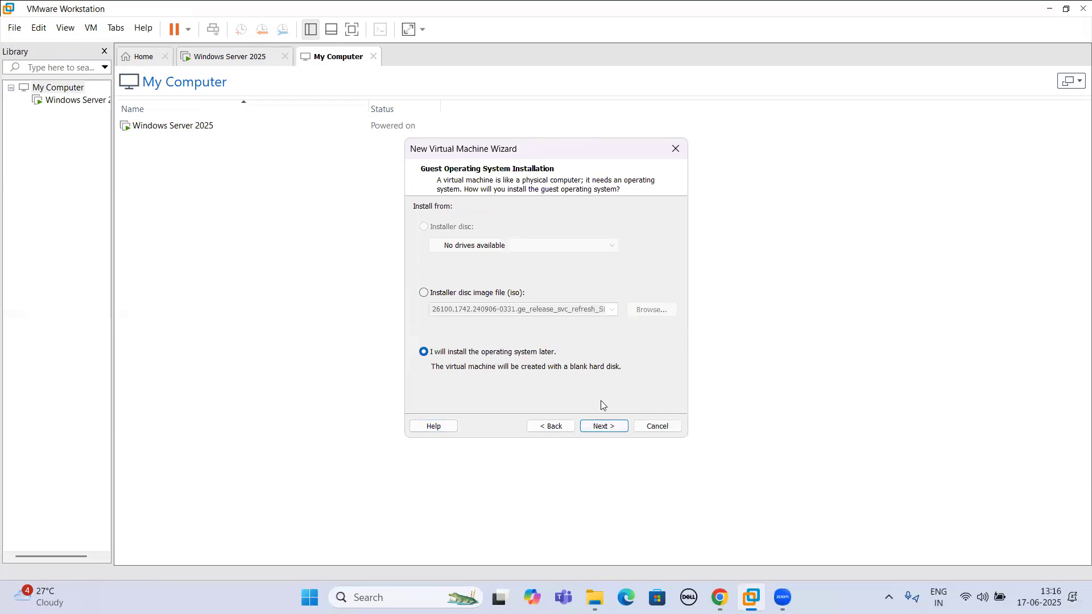
left_click(603, 427)
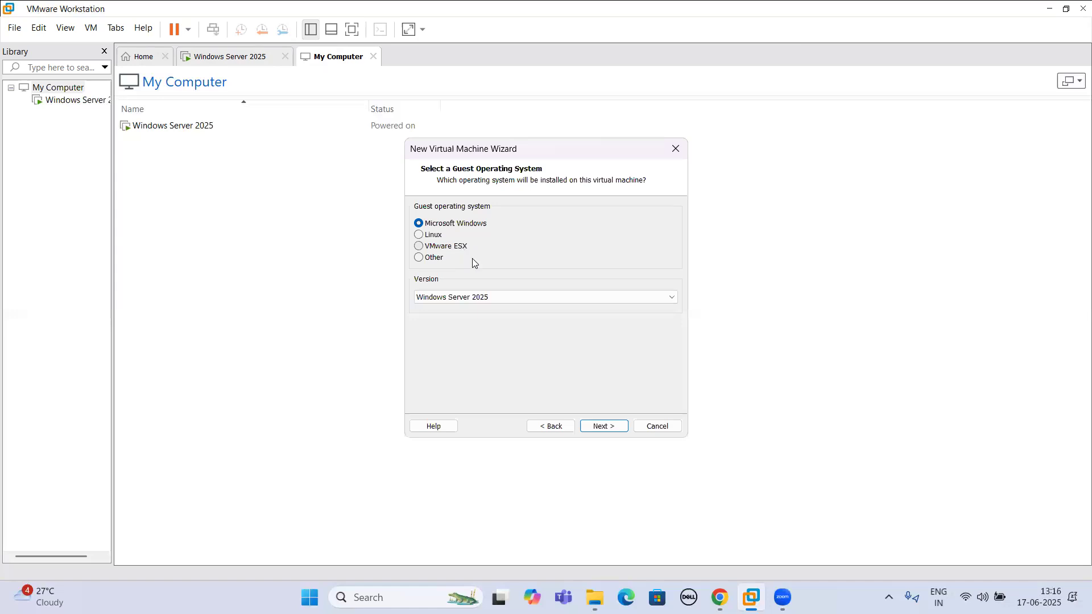
left_click(434, 258)
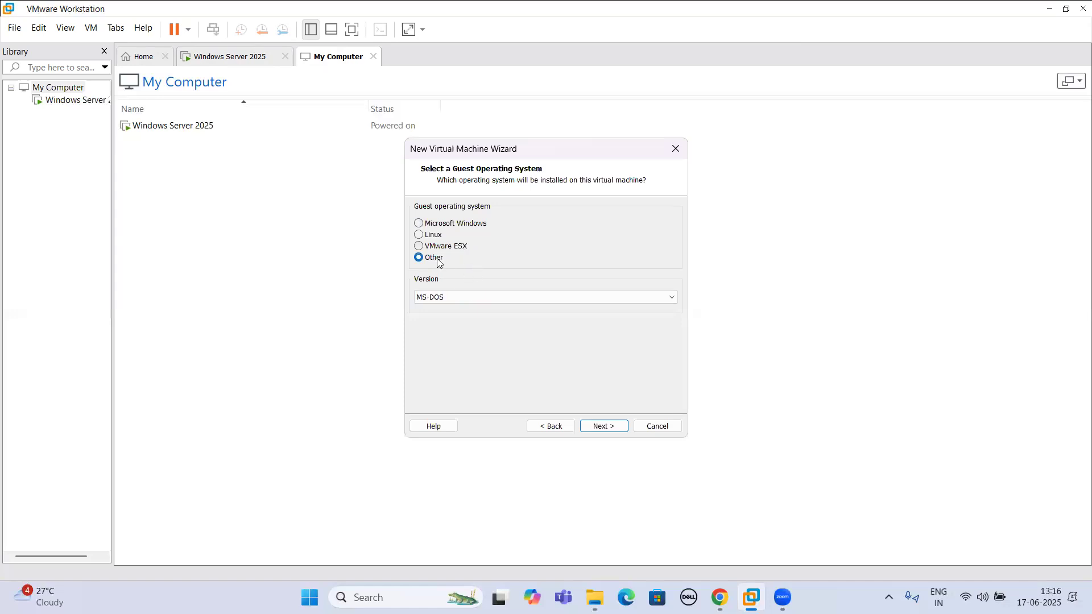
left_click(475, 296)
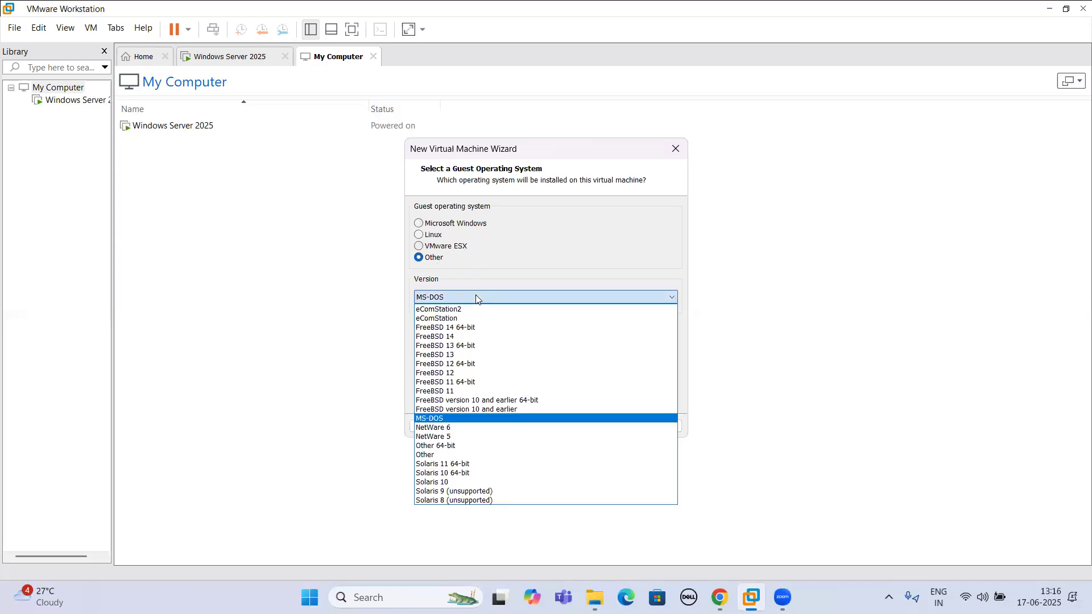
left_click(475, 295)
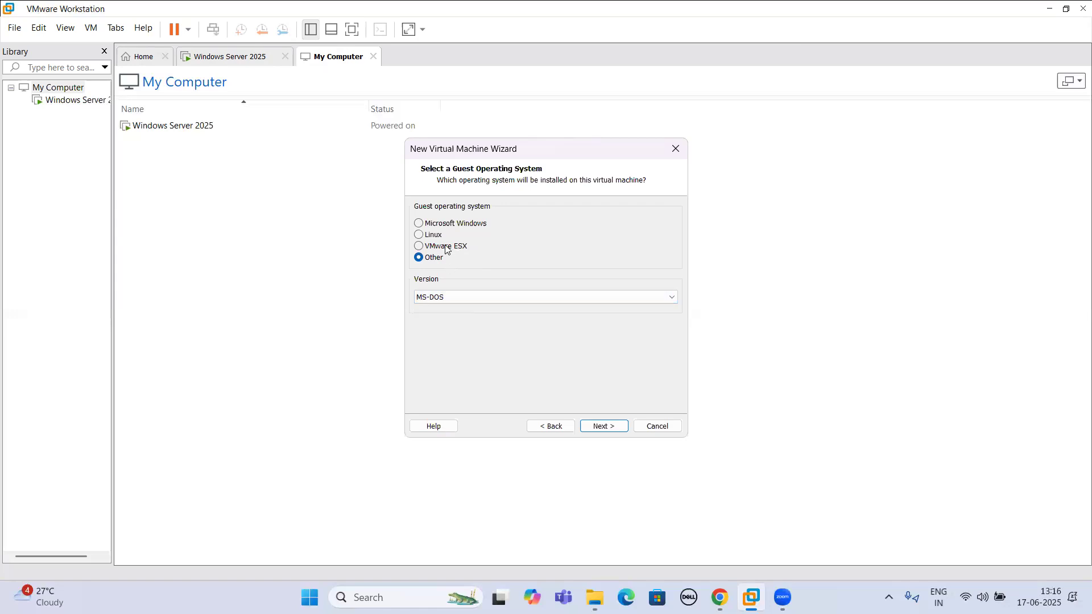
Set the guest operating system to Microsoft Windows with the version Hyper-V (unsupported)
left_click(453, 224)
left_click(490, 296)
scroll(489, 398, "down", 2)
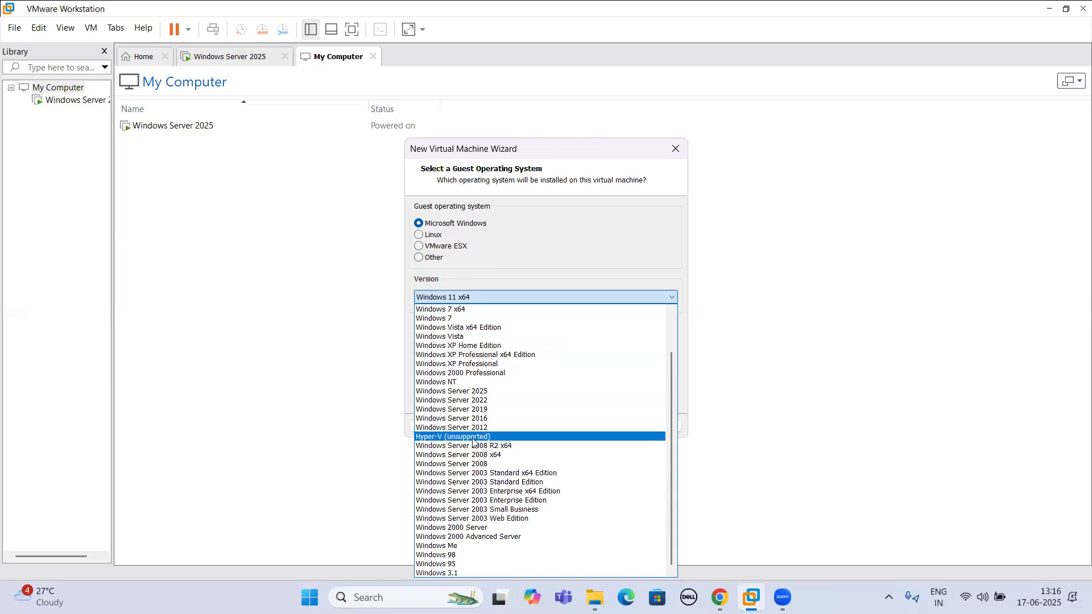
left_click(454, 437)
left_click(592, 428)
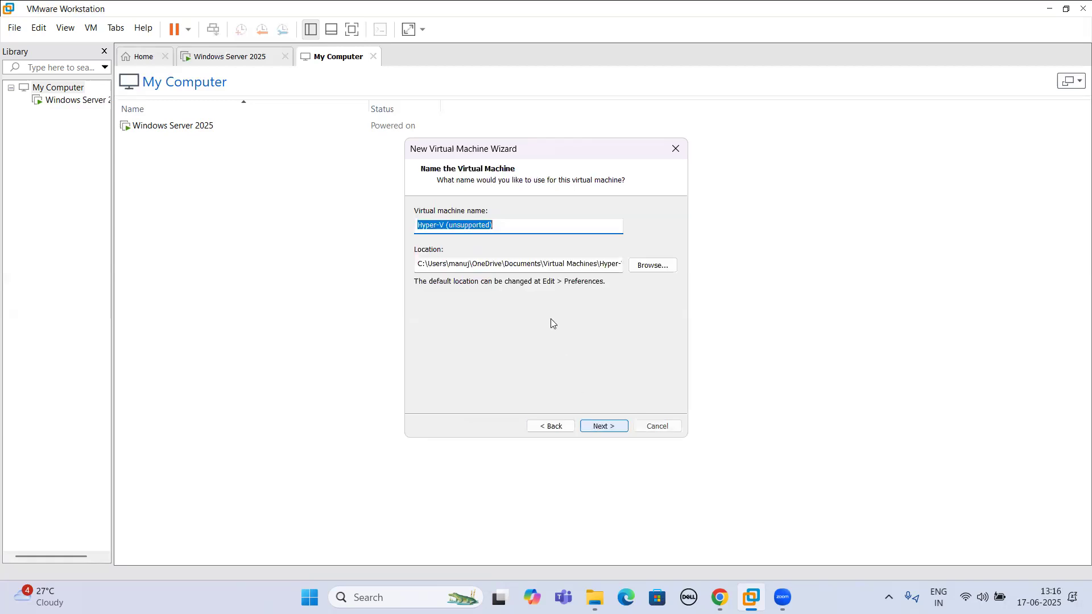
Browse for the virtual machine's location and open the SRV 2025 folder on drive D
left_click(499, 227)
left_click(630, 266)
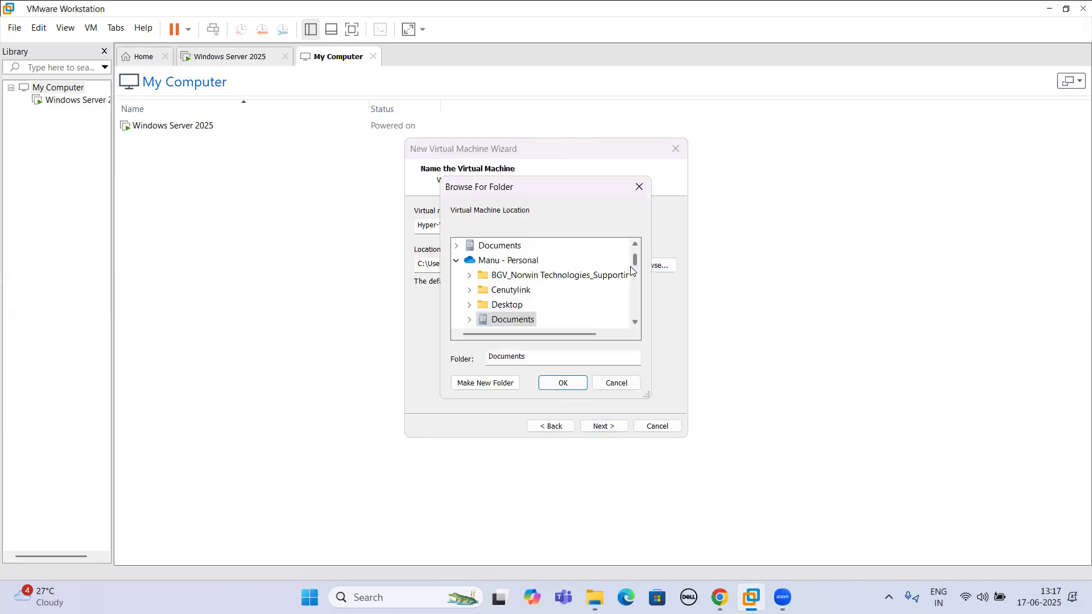
scroll(557, 299, "down", 3)
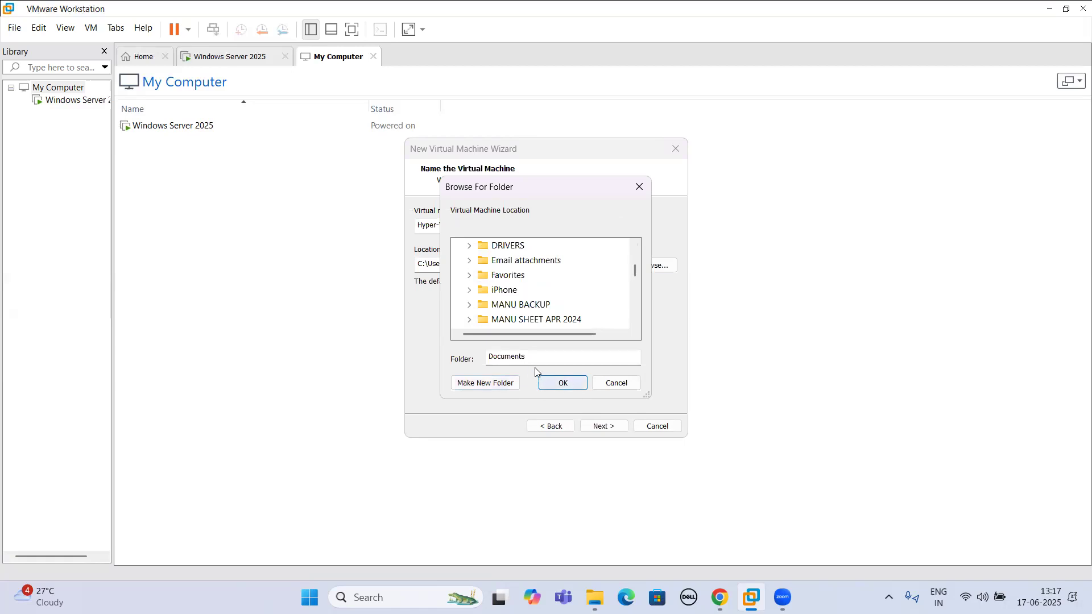
left_click_drag(635, 273, 636, 253)
double_click(512, 289)
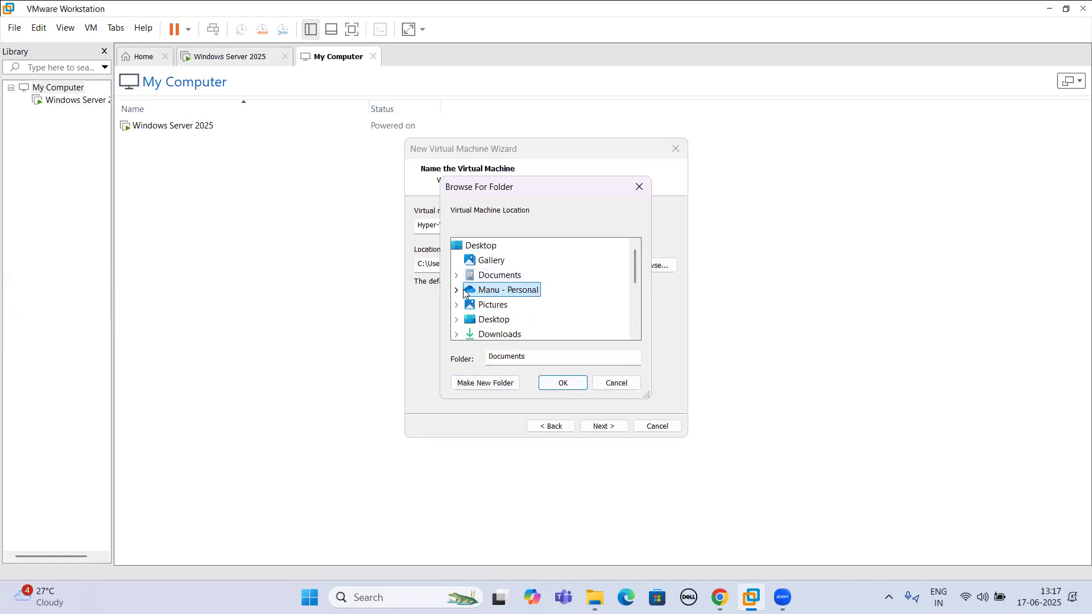
scroll(529, 310, "down", 3)
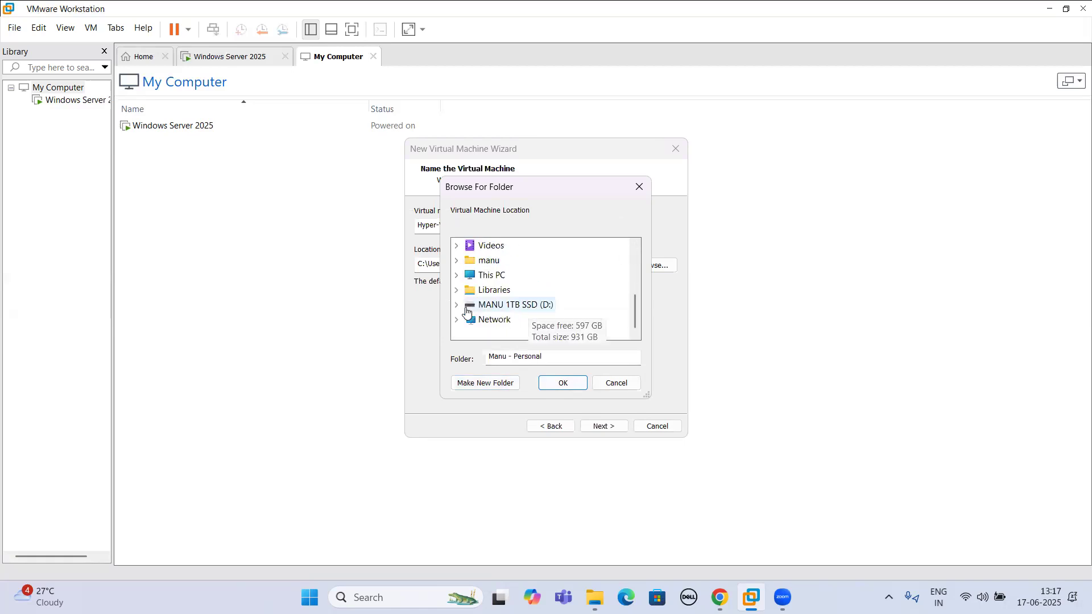
left_click(458, 306)
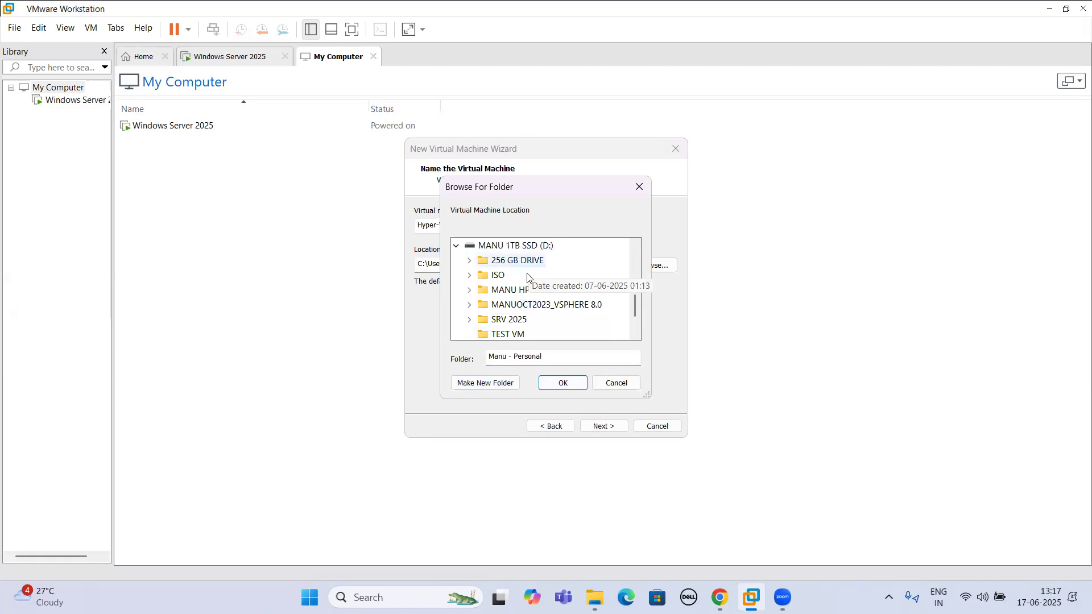
double_click(539, 319)
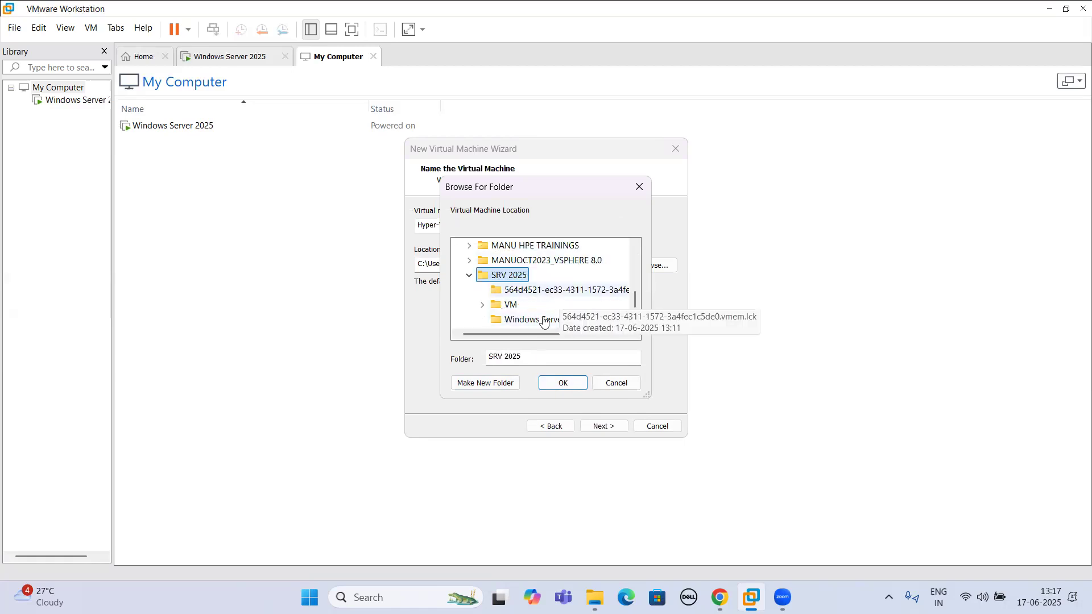
Create a folder named Hyper-V inside SRV 2025 and use it as the virtual machine's location
left_click(499, 382)
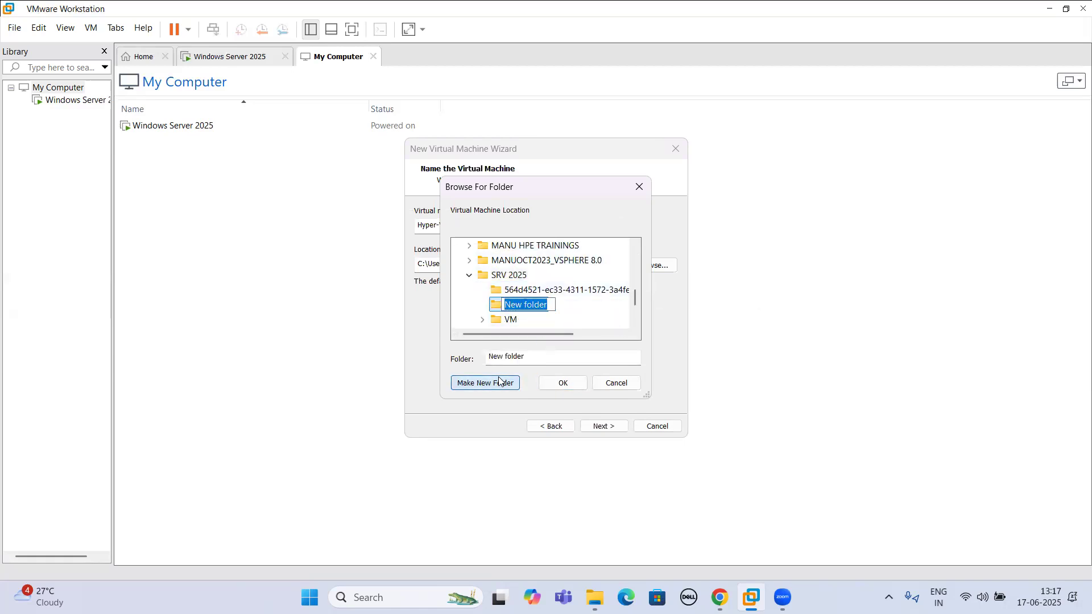
type("Hyper-V")
key("Return")
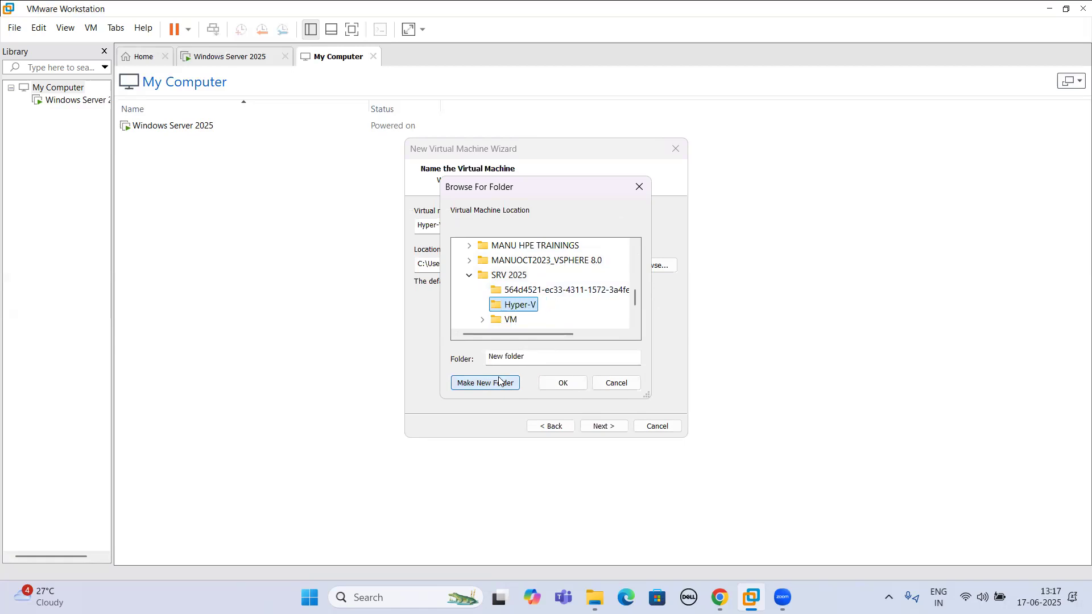
left_click(563, 383)
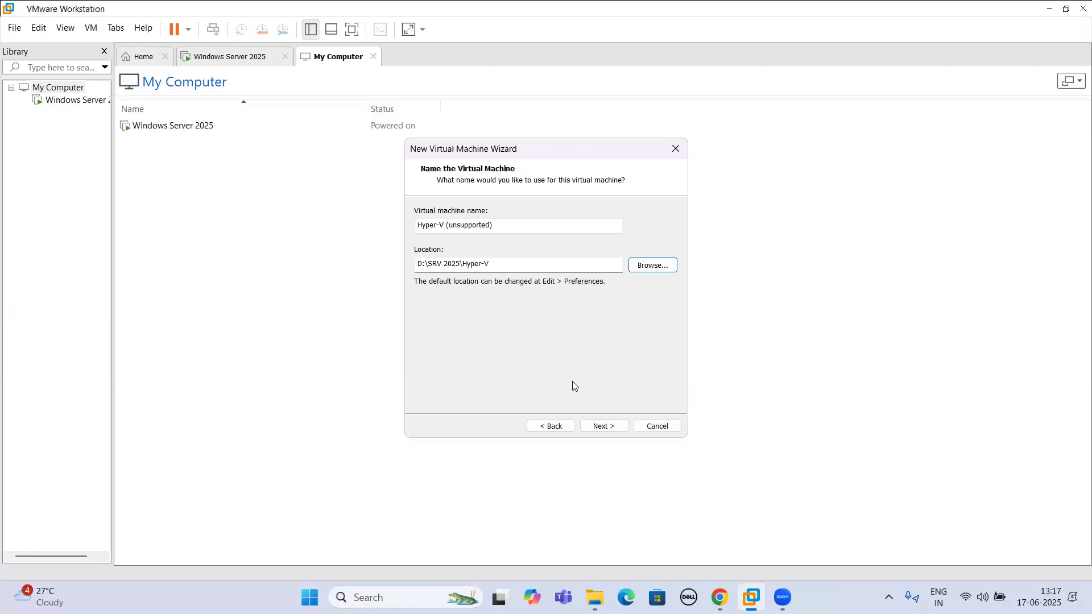
left_click(604, 425)
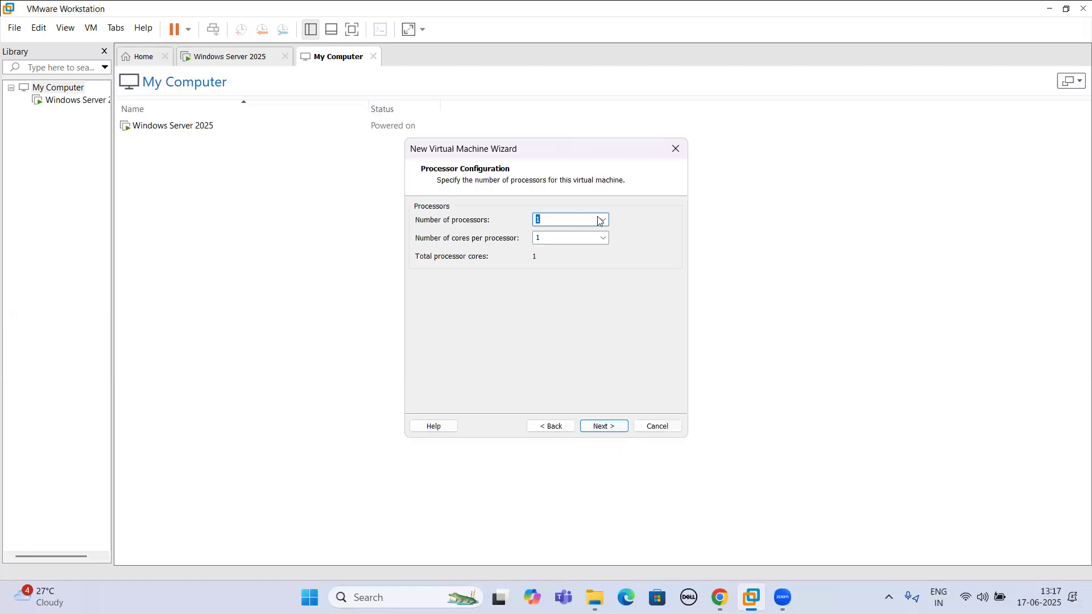
Give the virtual machine 1 processor with 2 cores per processor
left_click(601, 221)
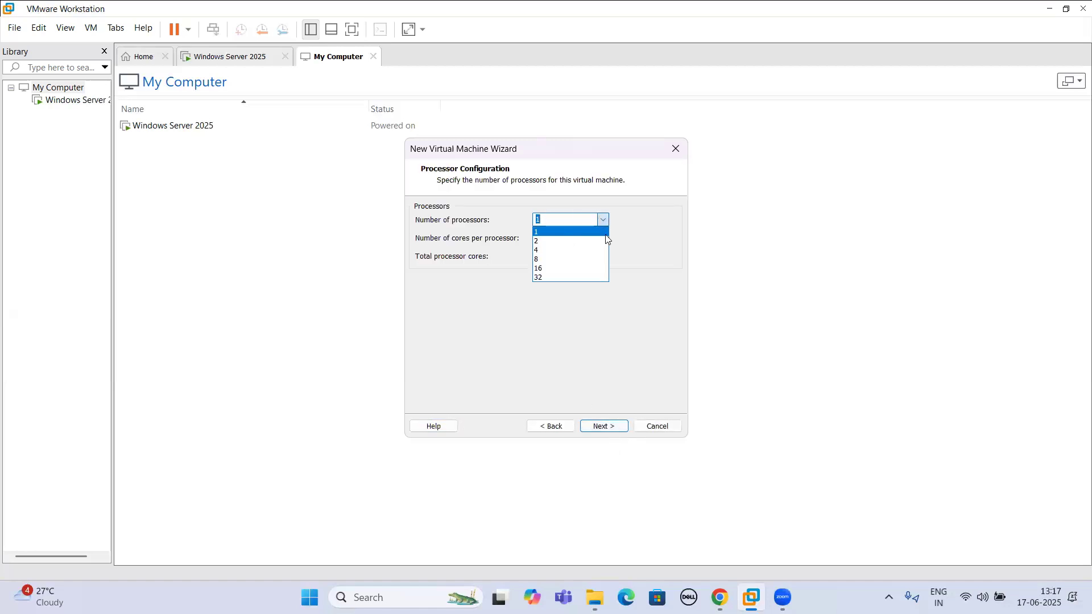
left_click(605, 238)
left_click(605, 239)
left_click(589, 260)
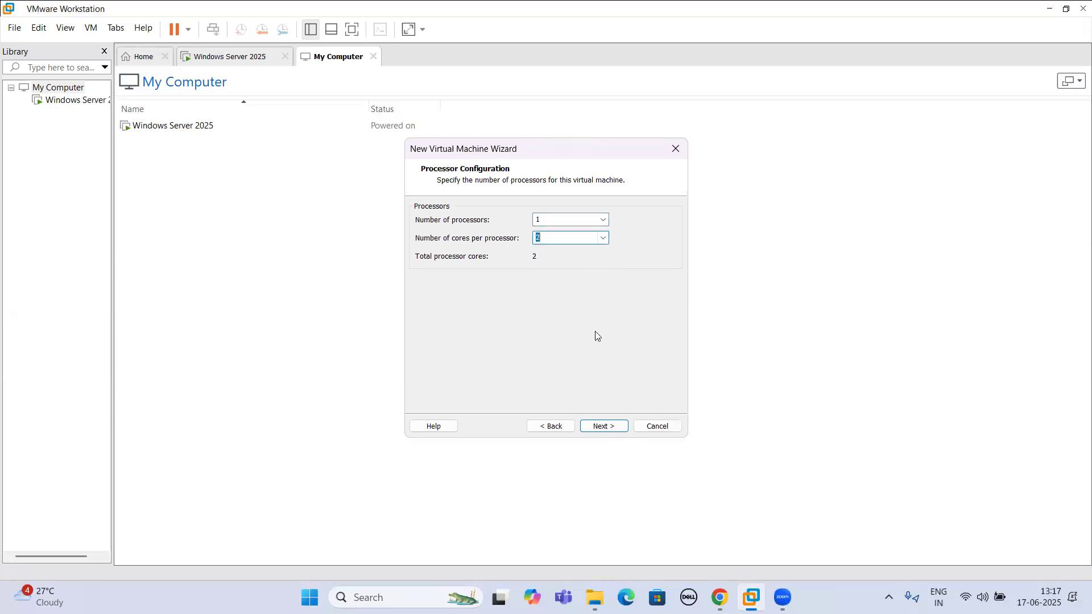
left_click(614, 431)
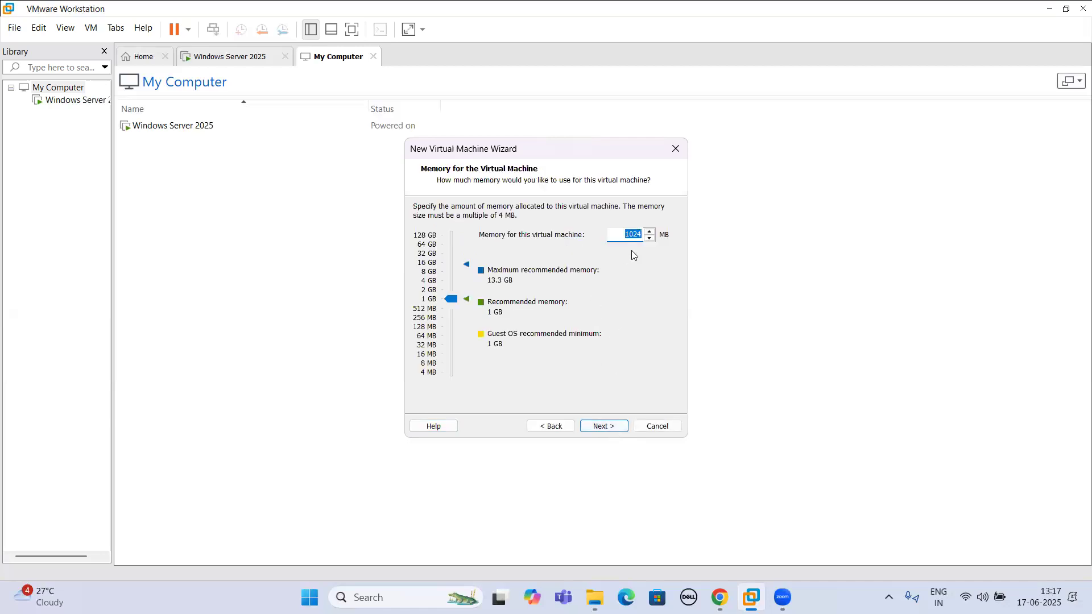
Set the virtual machine's memory to 2048 MB and choose host-only networking
type("2048")
left_click(619, 428)
left_click(499, 301)
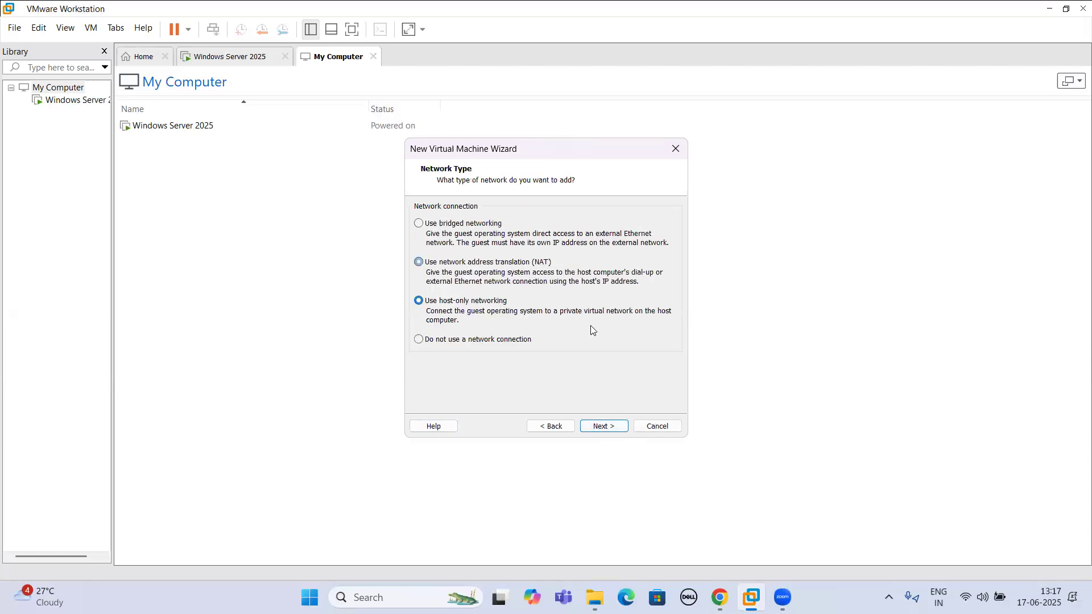
left_click(613, 430)
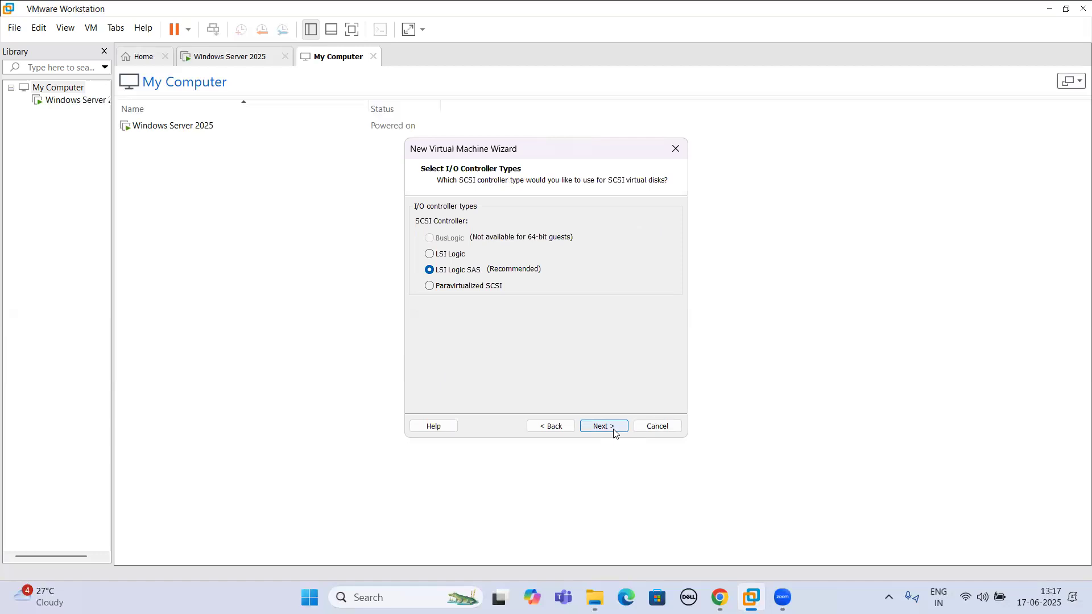
Accept the recommended LSI Logic SAS controller and SCSI virtual disk type
left_click(614, 433)
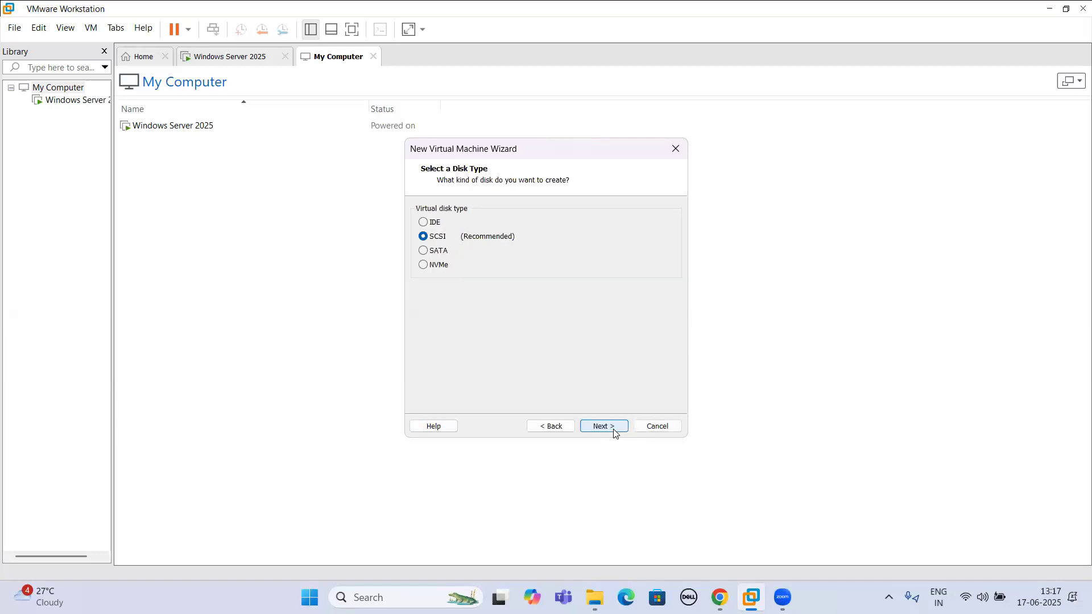
left_click(614, 432)
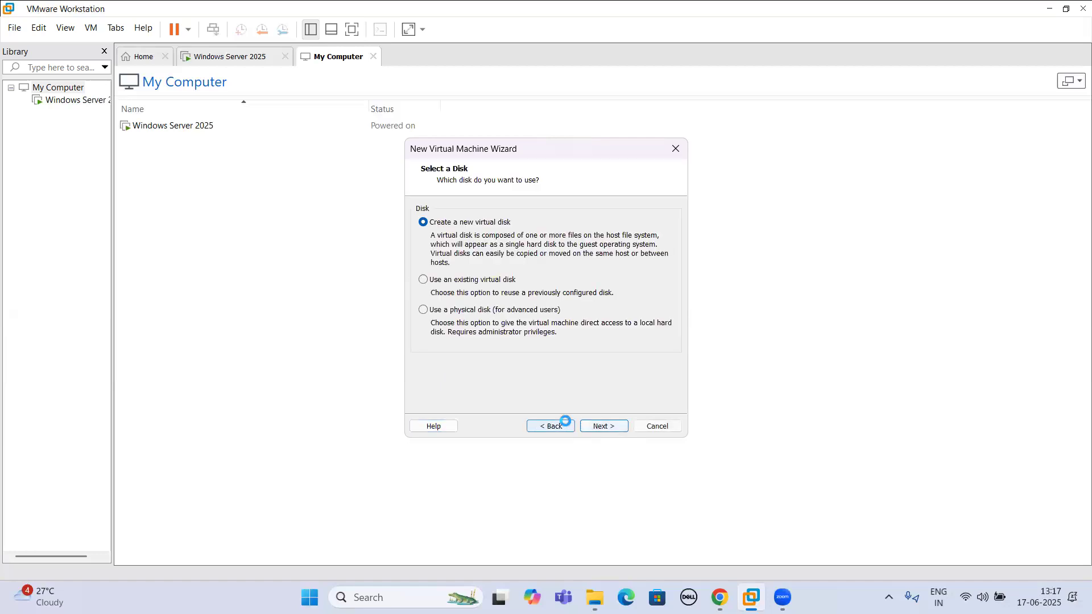
left_click(569, 426)
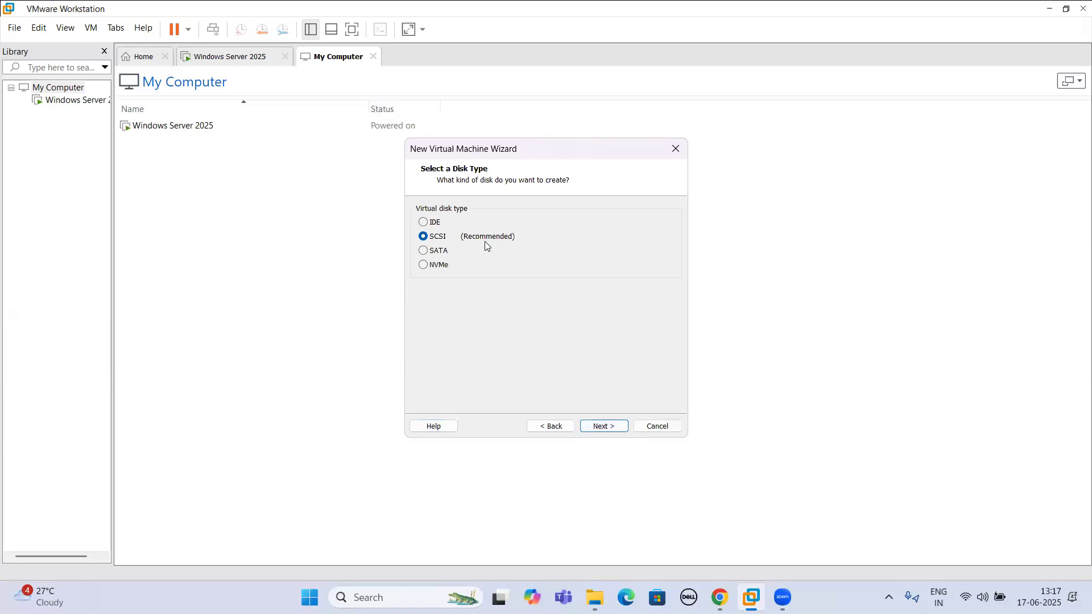
left_click(603, 427)
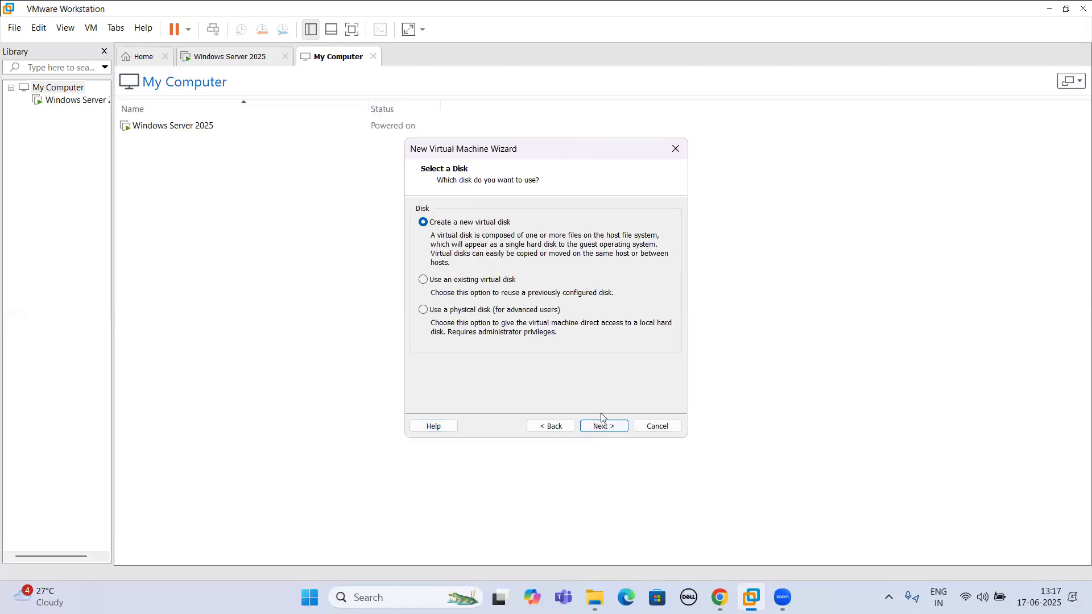
Create a new 60 GB virtual disk stored as a single file
left_click(613, 426)
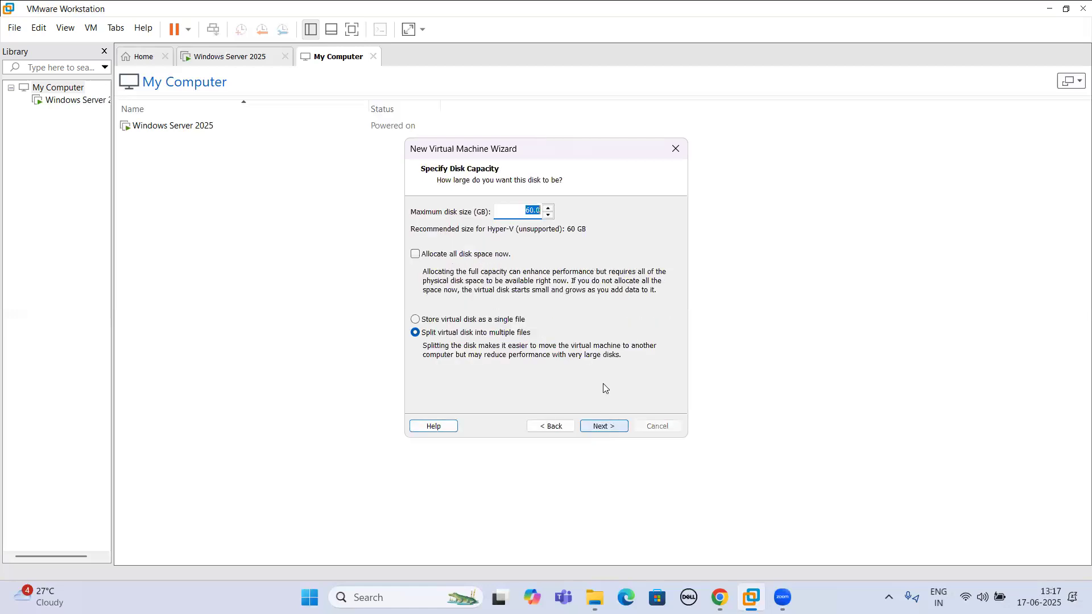
left_click(443, 322)
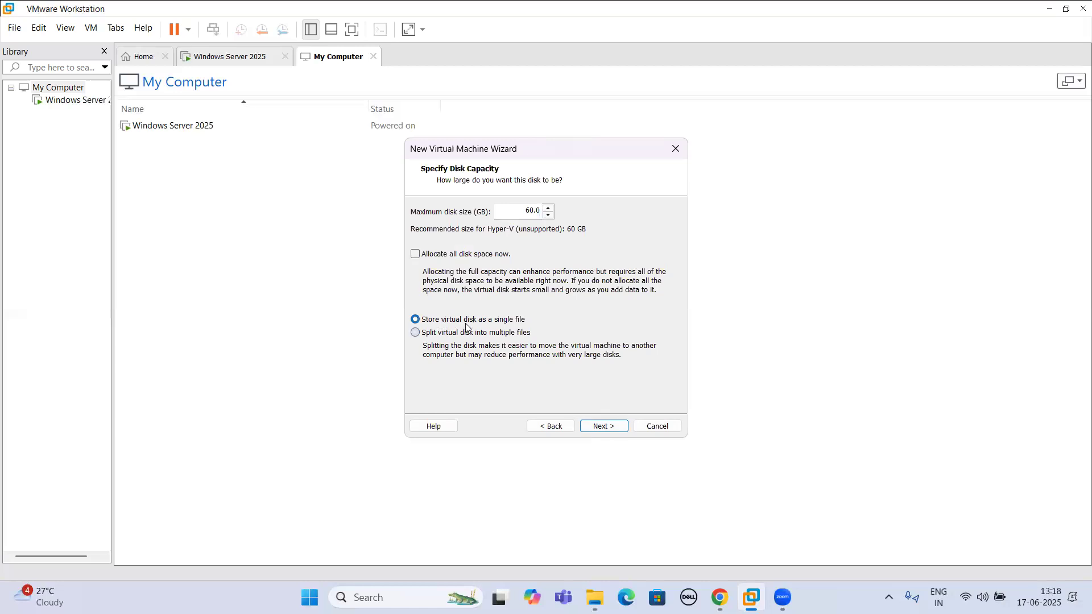
left_click(604, 426)
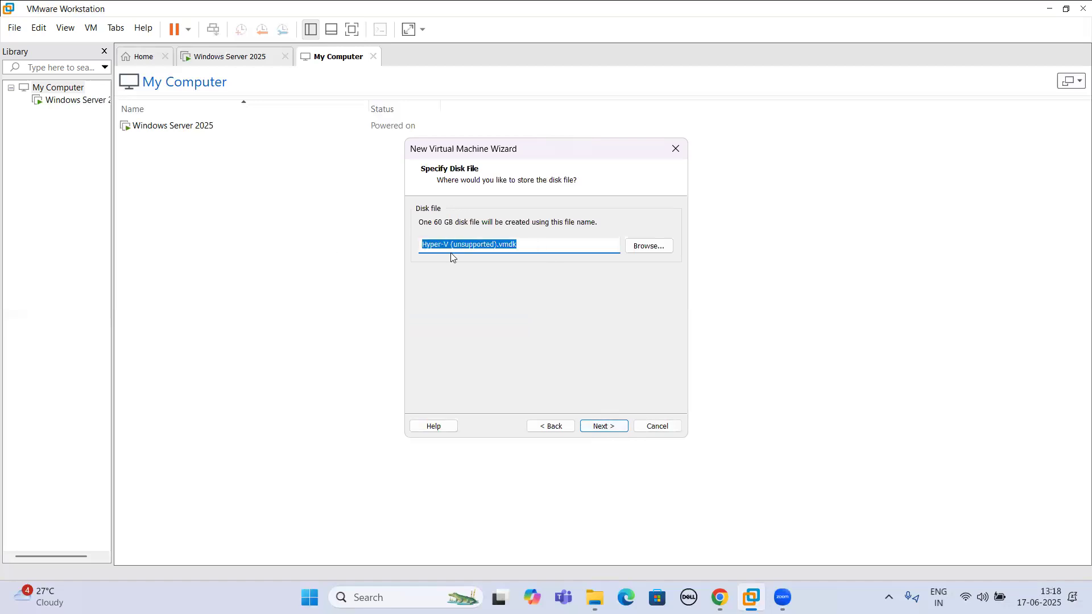
Store the virtual disk file as SRV 2025 in the D:\SRV 2025\Hyper-V folder
type("D:\\SRV 2025")
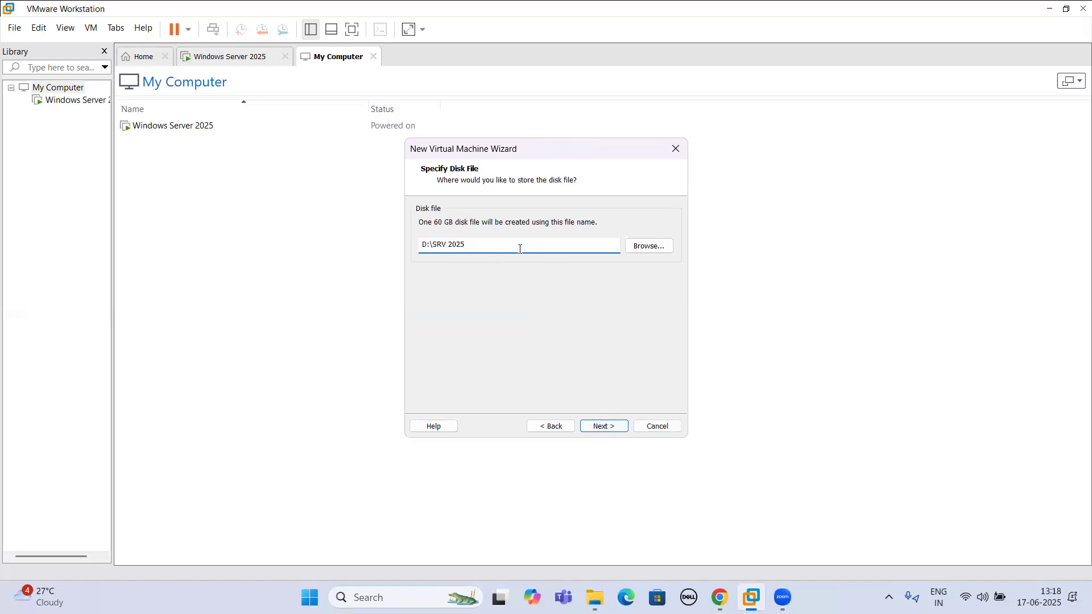
left_click(640, 249)
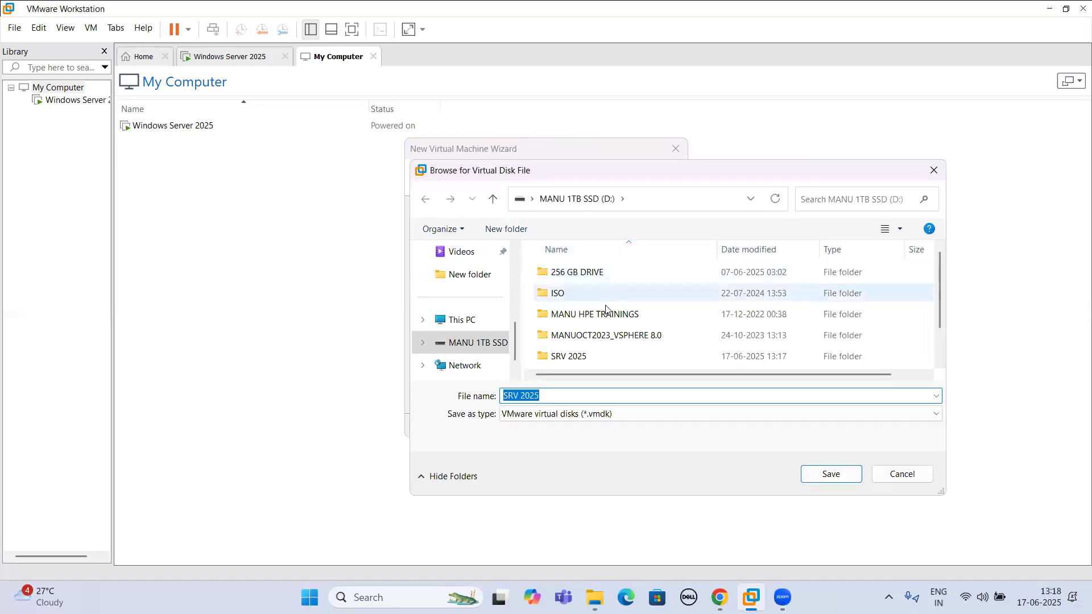
double_click(601, 353)
double_click(569, 293)
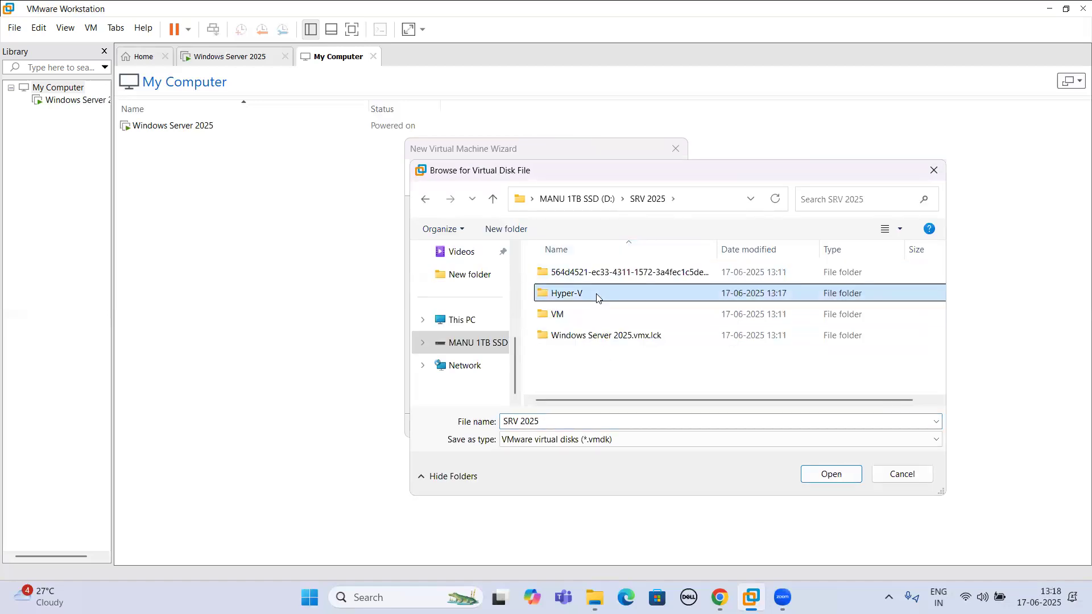
left_click(803, 473)
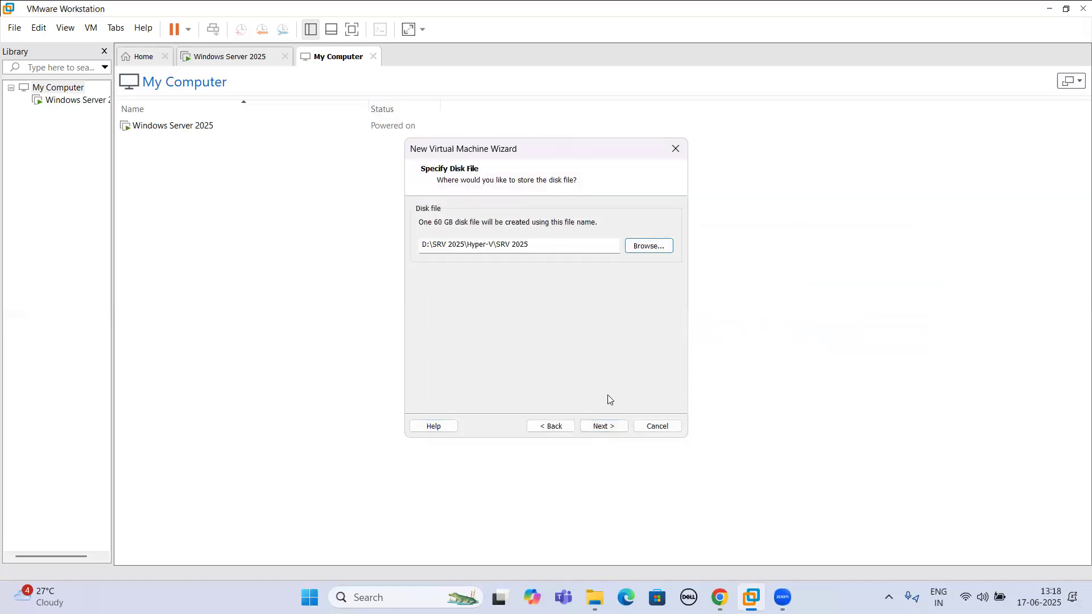
left_click(613, 427)
Customize the hardware so the CD/DVD drive uses the 26100.1742 SERVER_EVAL ISO image from D:\SRV 2025
left_click(463, 346)
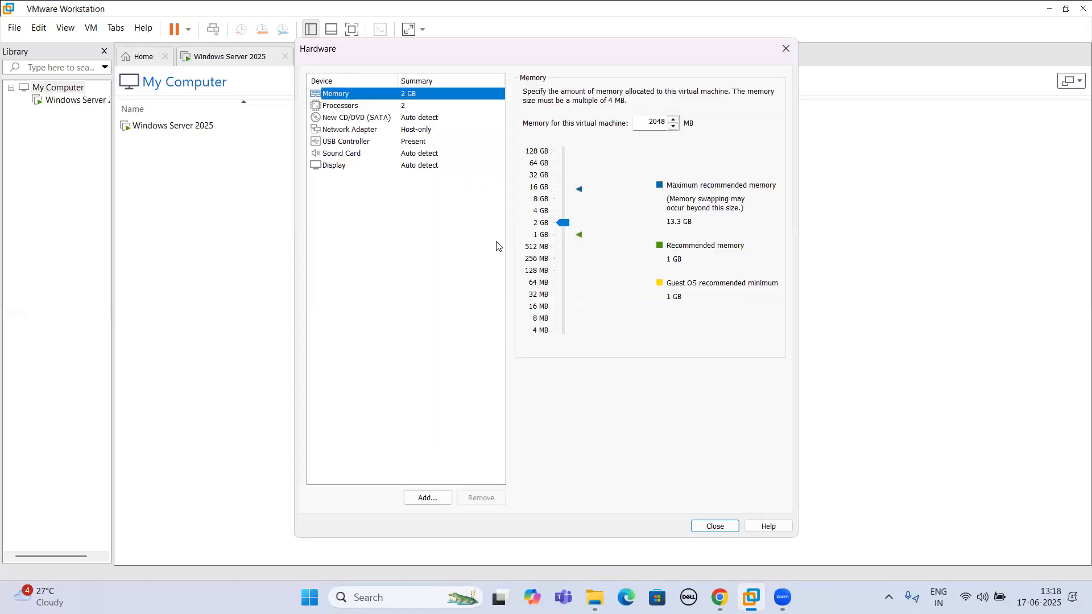
left_click(419, 119)
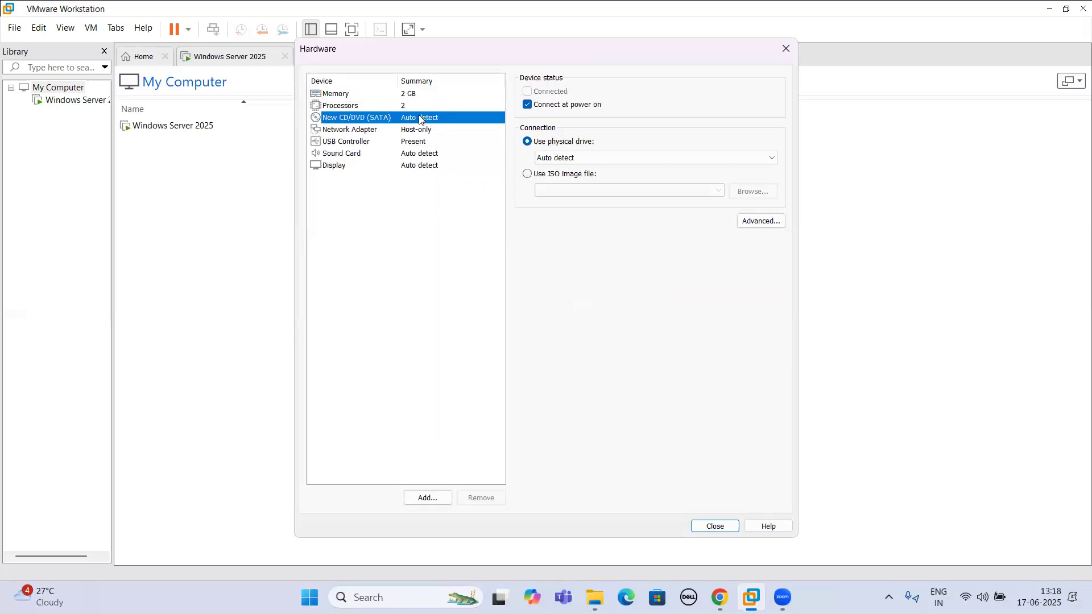
left_click(551, 174)
left_click(753, 192)
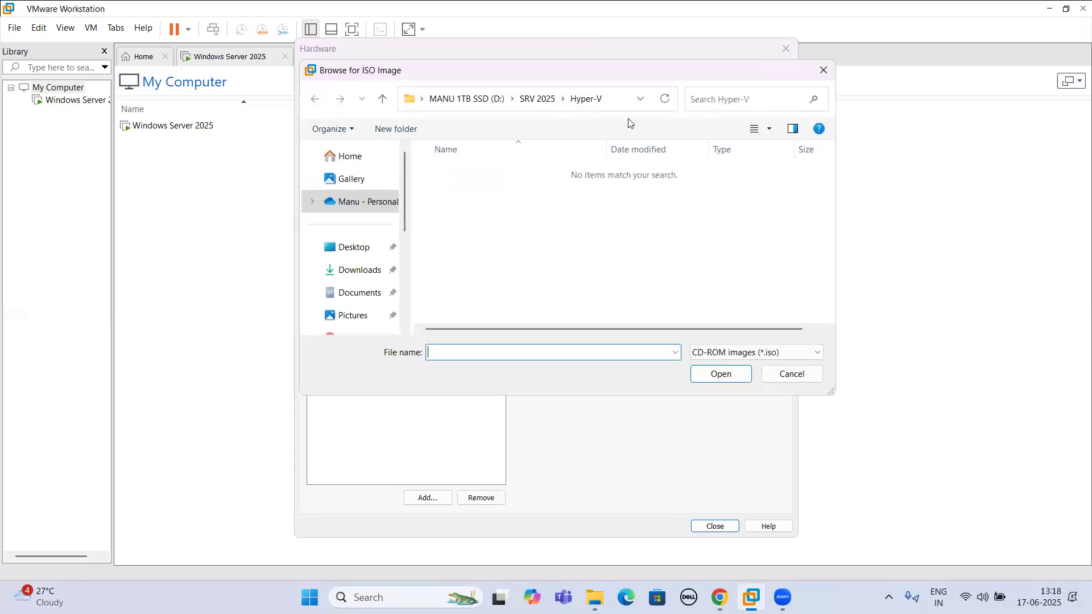
left_click(539, 101)
left_click(508, 257)
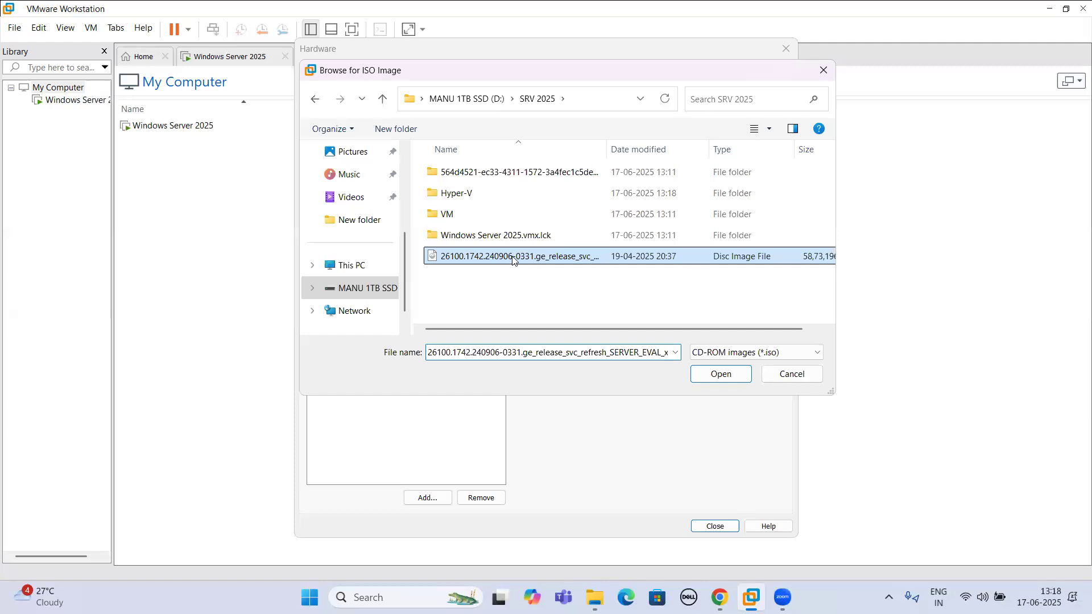
left_click(720, 373)
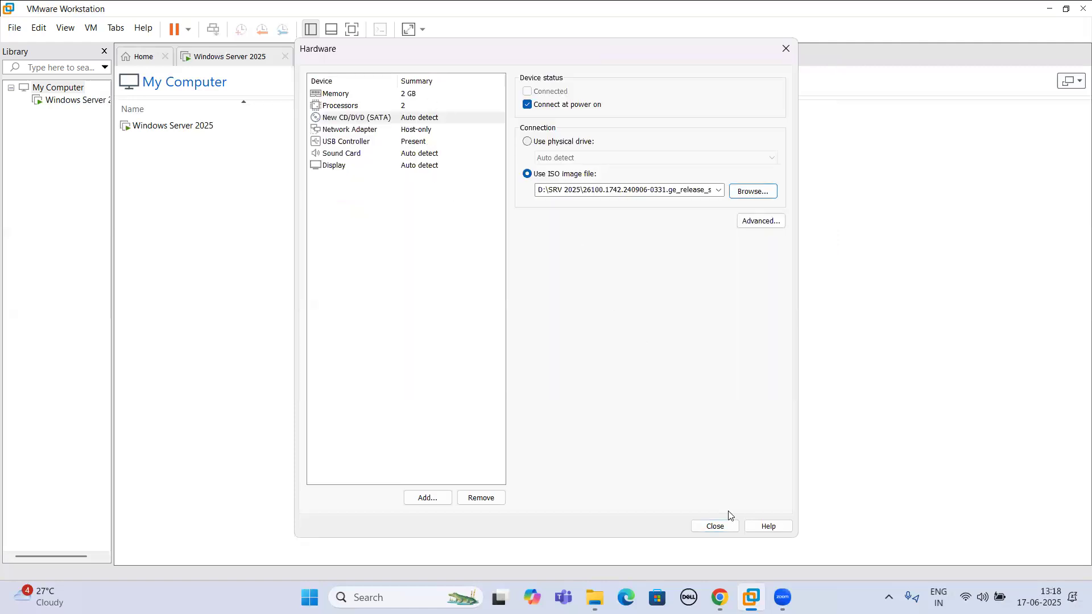
left_click(731, 528)
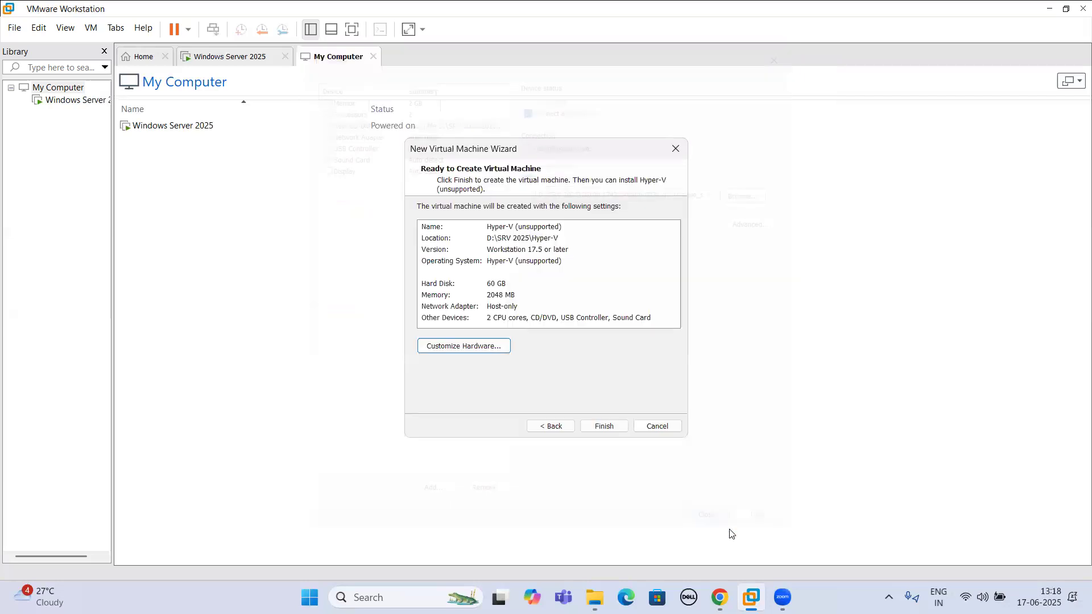
Finish creating the Hyper-V virtual machine and switch to the Windows Server 2025 virtual machine
left_click(610, 428)
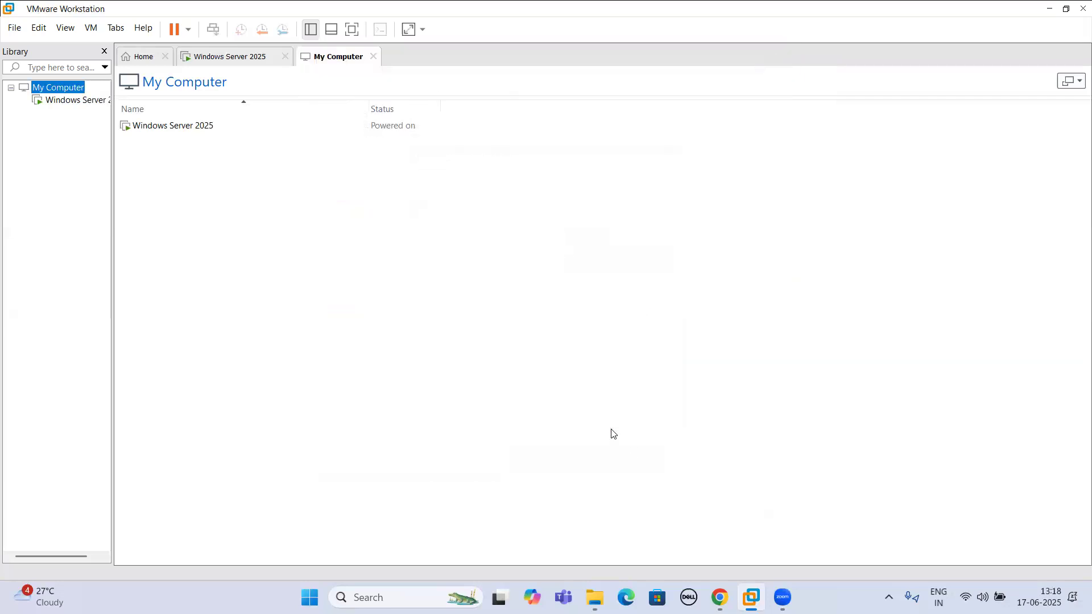
mouse_move(739, 592)
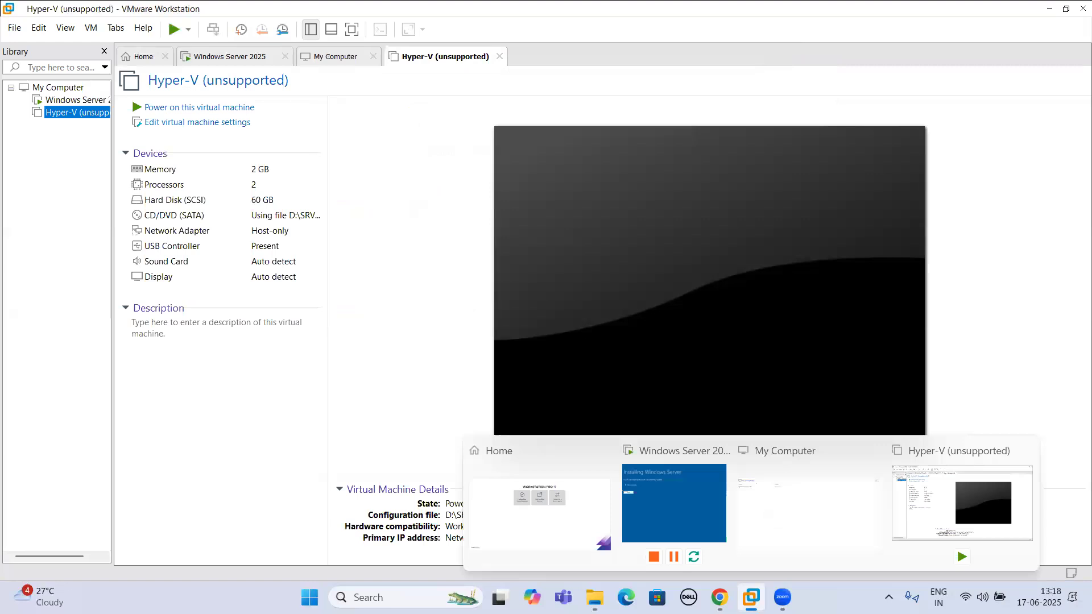
left_click(698, 520)
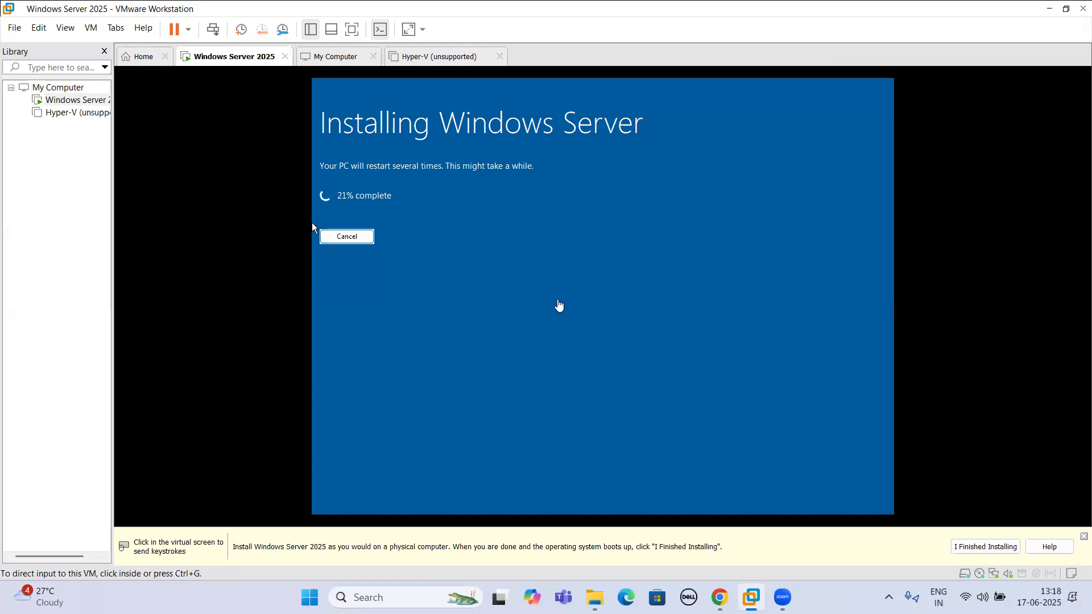
Open the Hyper-V virtual machine and power it on to boot from the Windows Server ISO
mouse_move(783, 597)
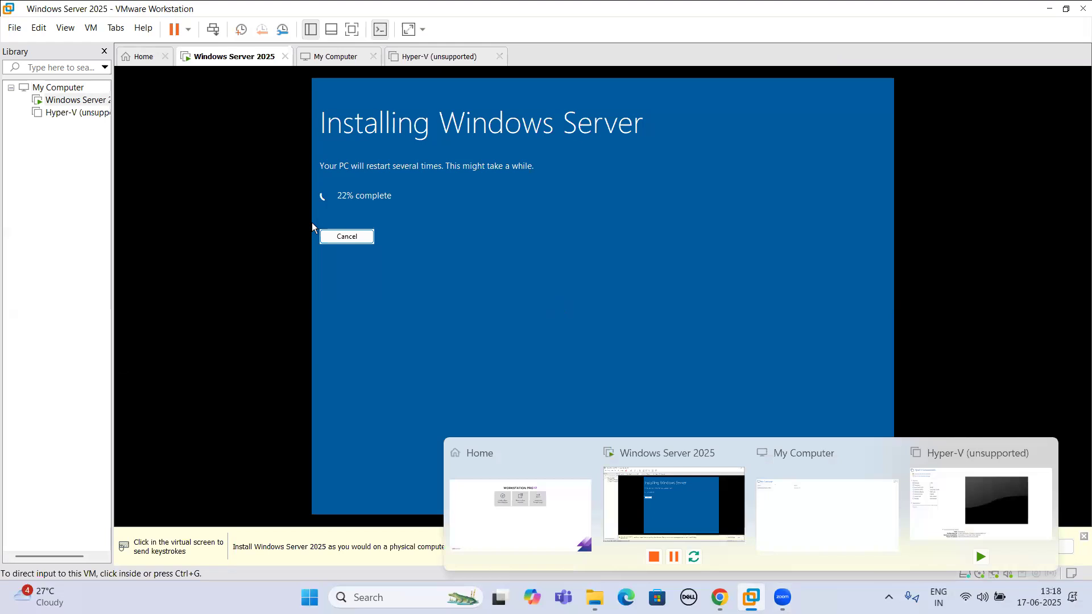
left_click(995, 500)
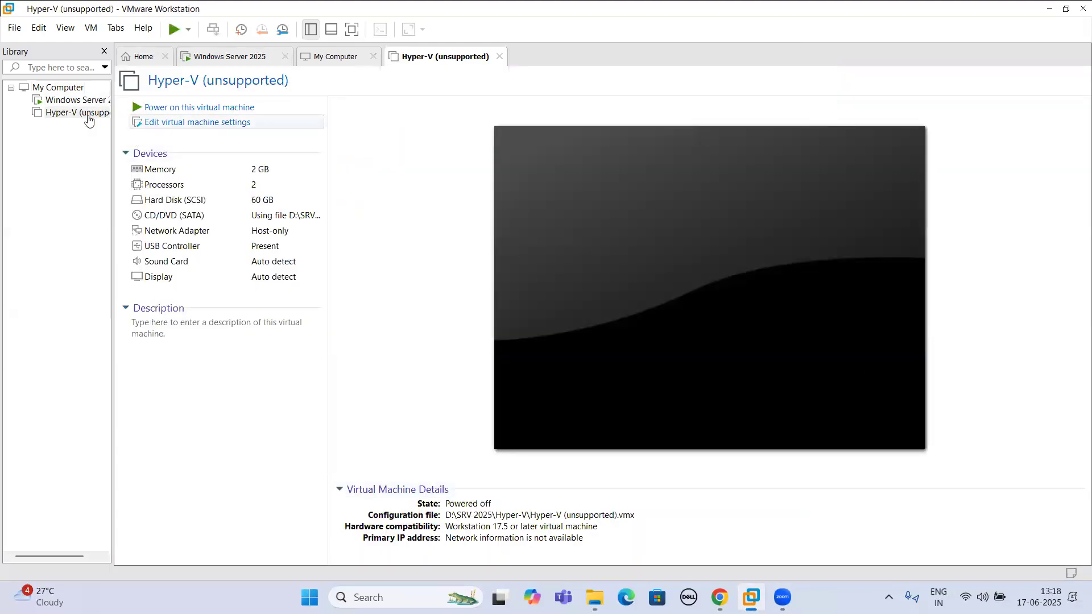
left_click(196, 112)
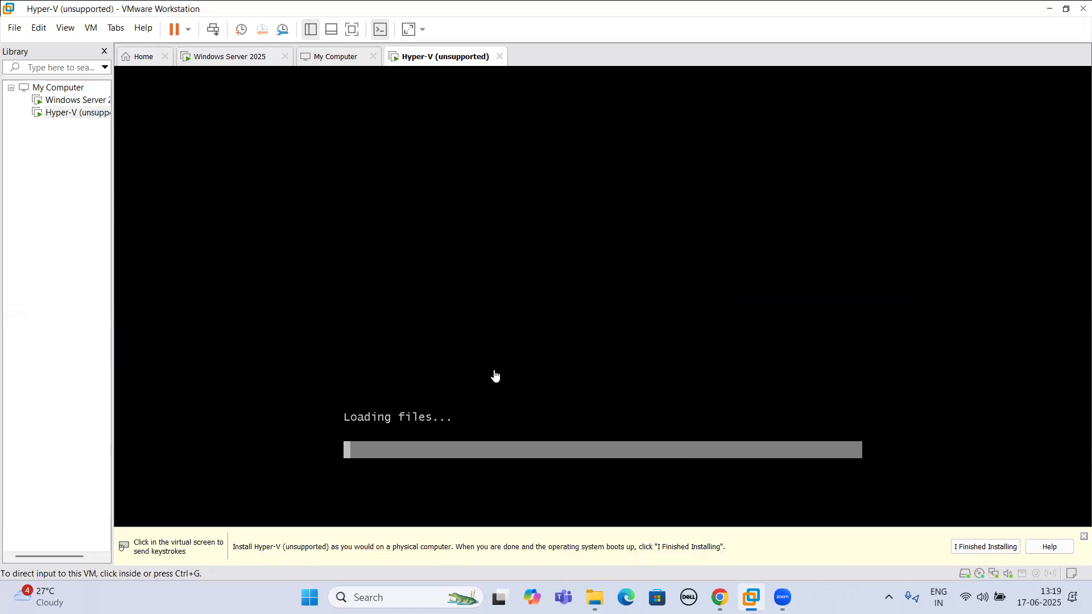
left_click(488, 285)
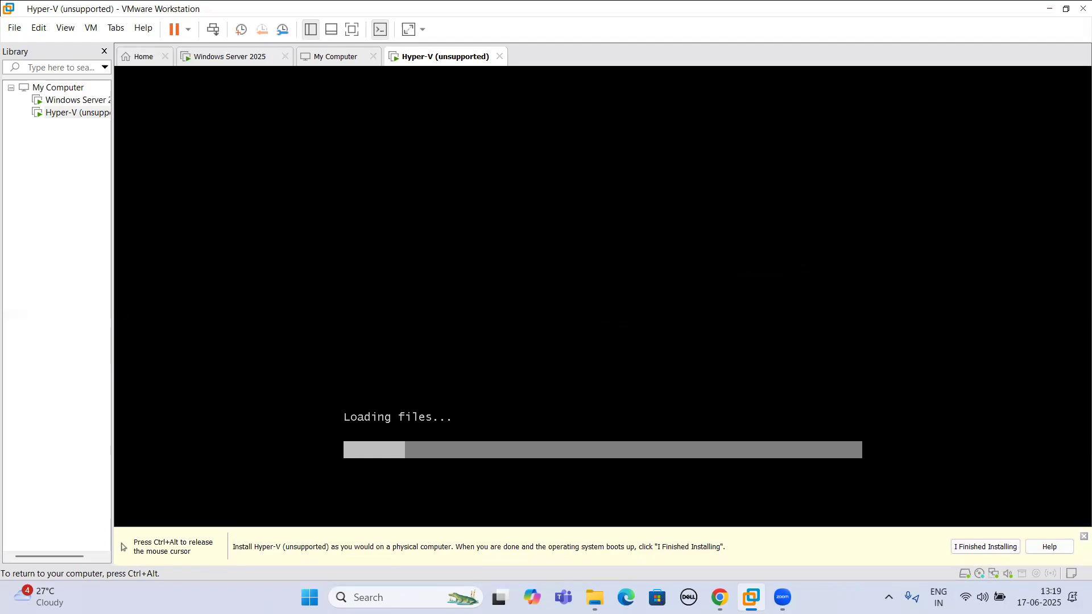
key("ctrl+alt")
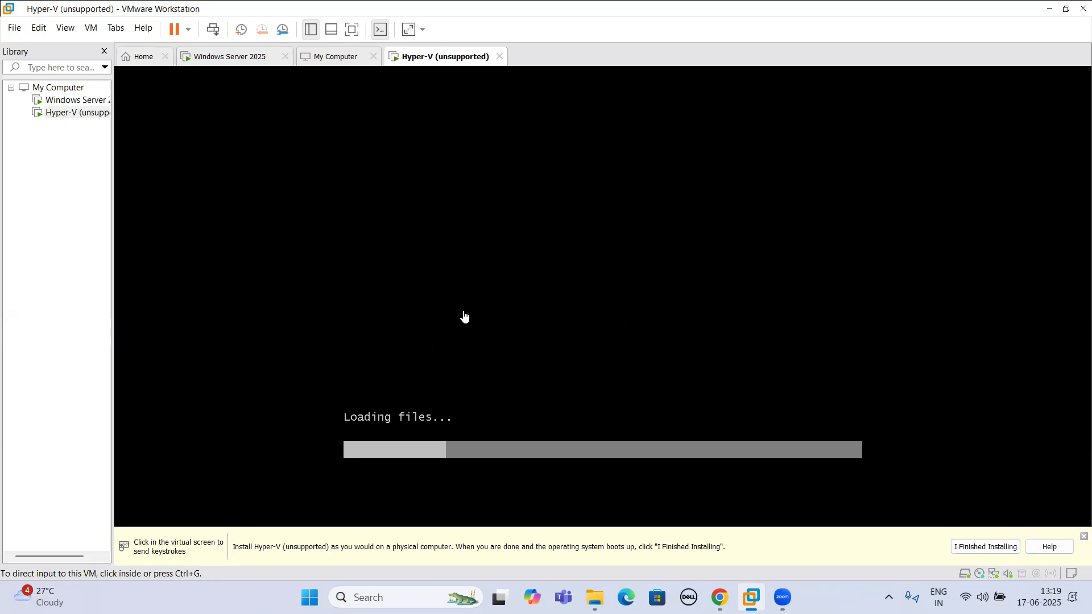
Check the installation progress of the Windows Server 2025 virtual machine, and return to the Hyper-V virtual machine
mouse_move(755, 595)
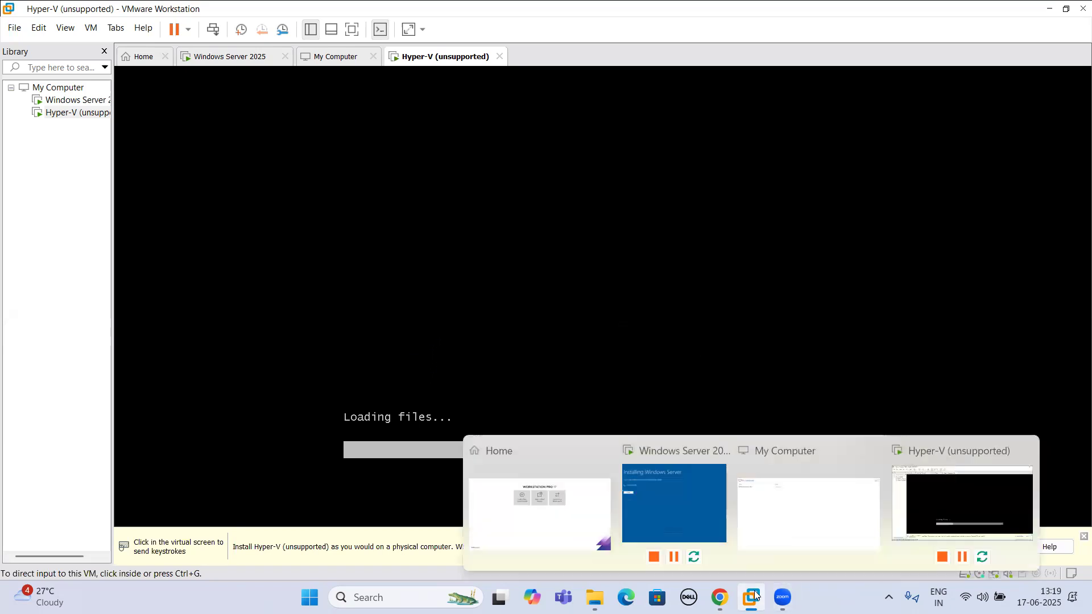
left_click(686, 493)
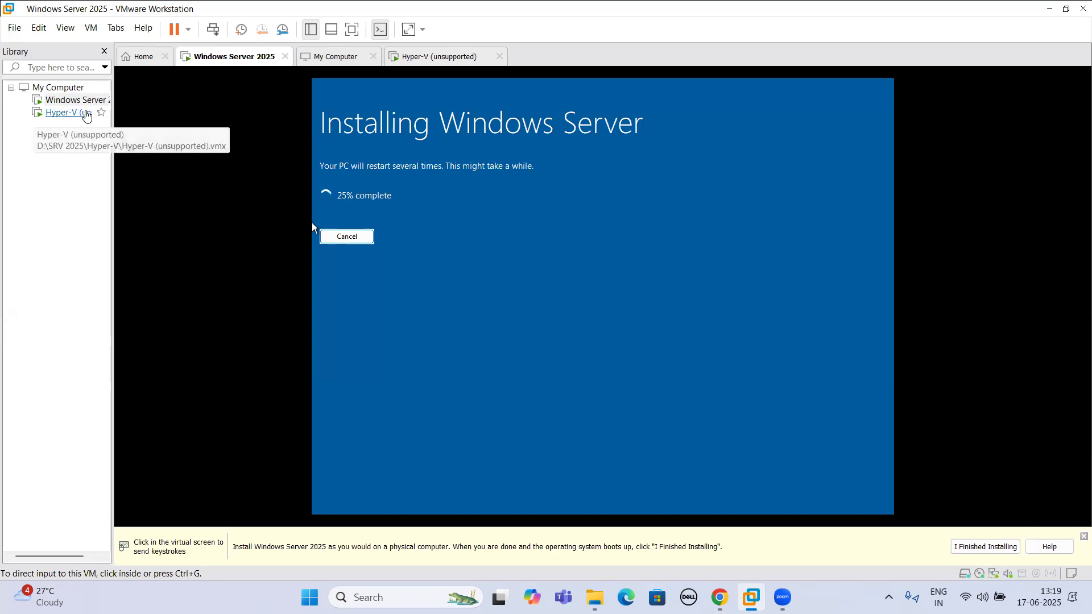
left_click(86, 113)
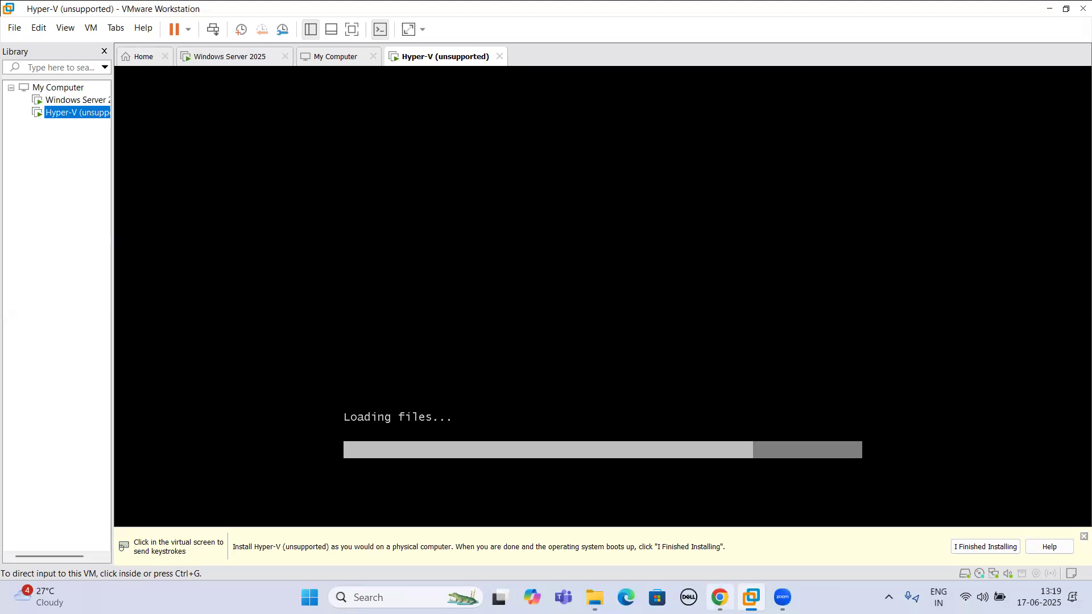
Switch to Chrome, examine the desktop experience and security sections of the What's new in Windows Server 2025 article, and return to VMware Workstation
mouse_move(719, 598)
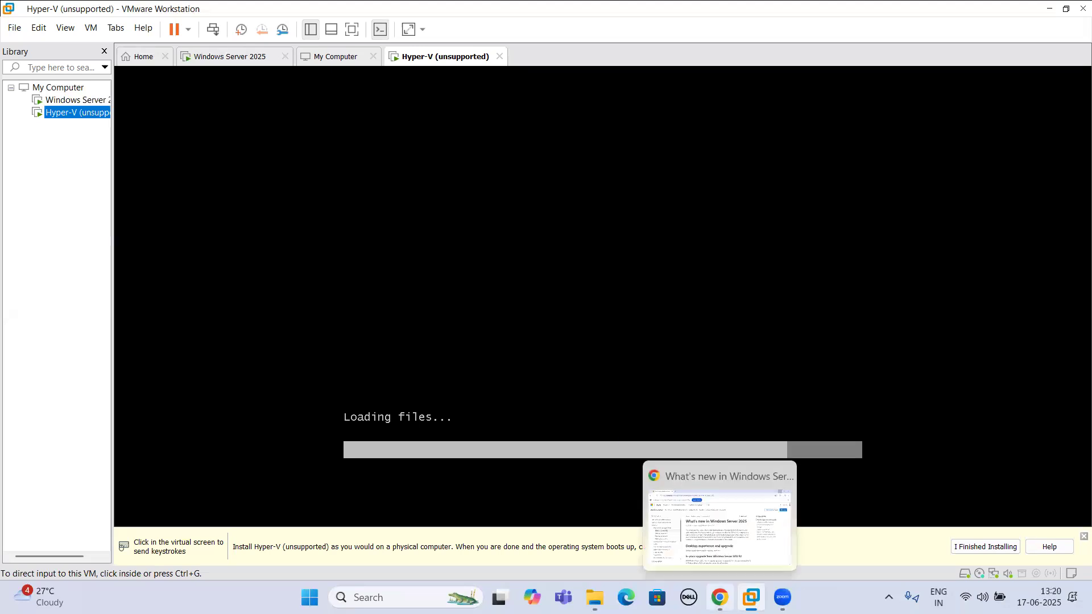
left_click(721, 535)
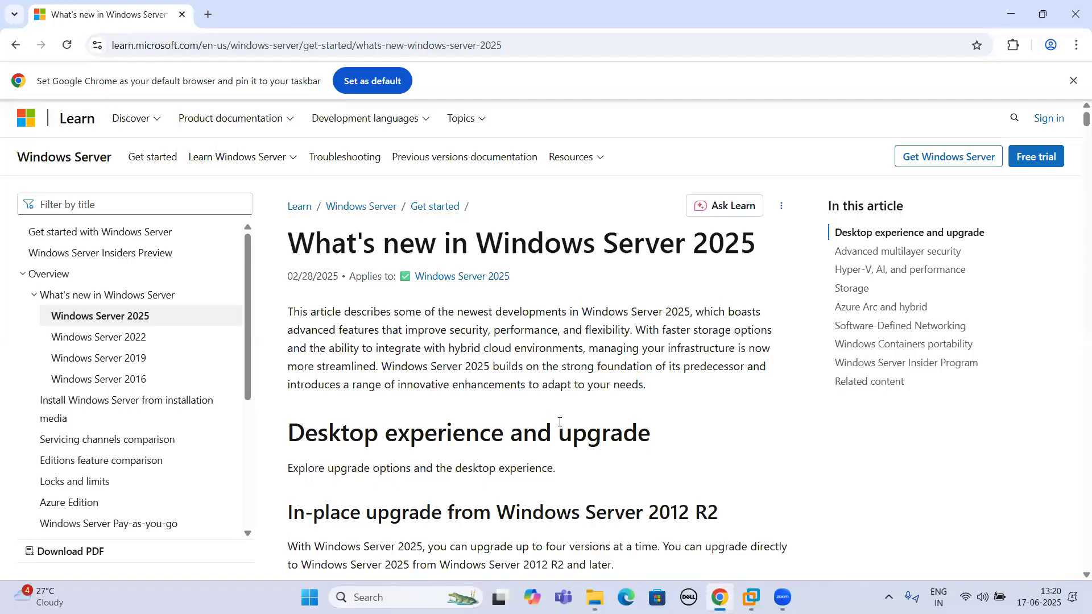
scroll(622, 399, "down", 1)
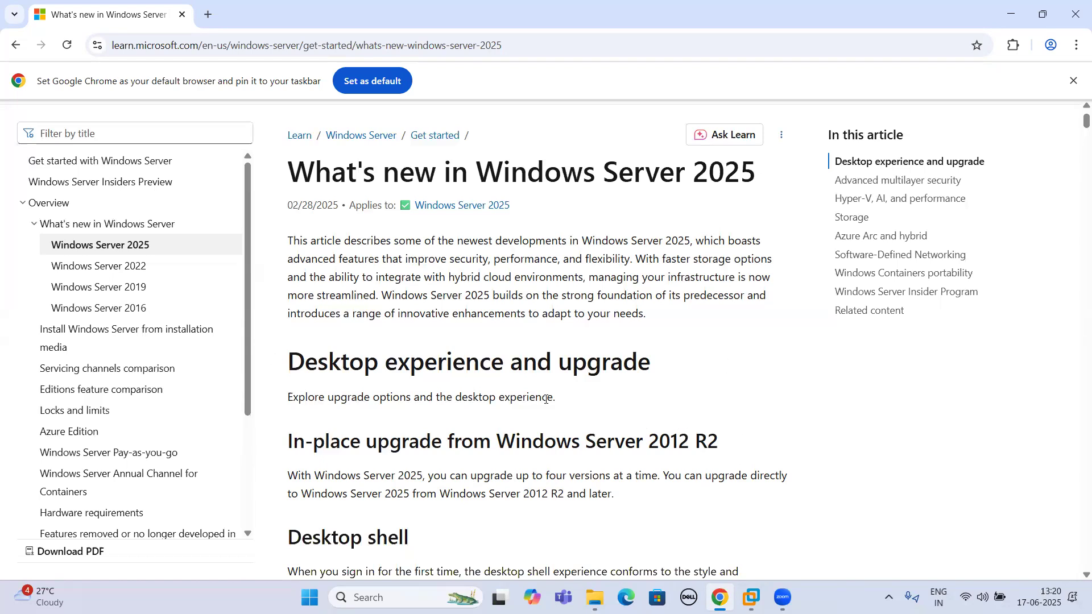
scroll(548, 403, "down", 2)
scroll(548, 404, "up", 3)
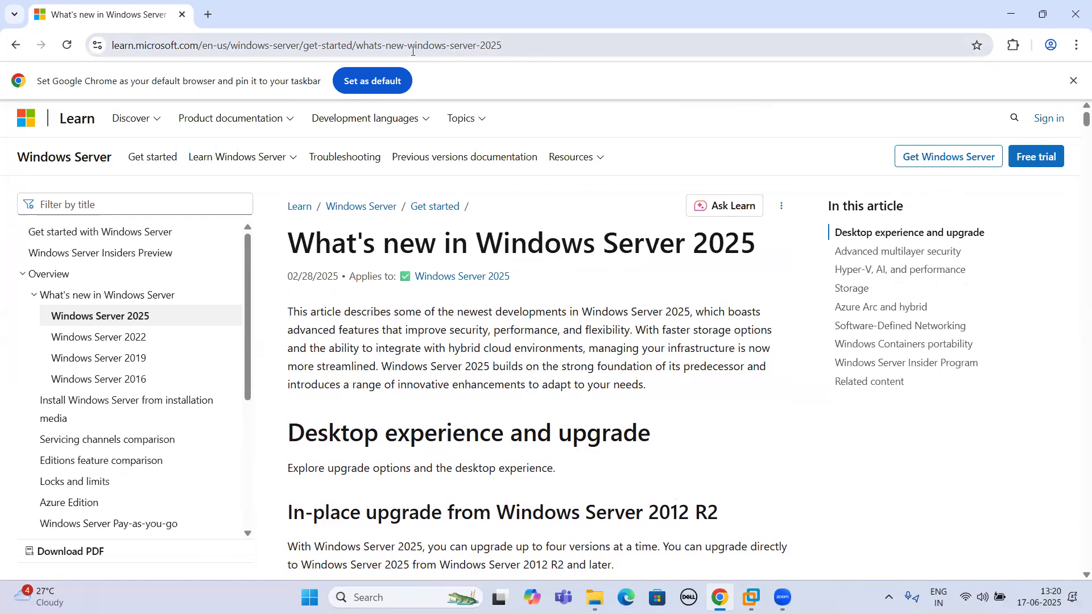
scroll(483, 465, "down", 3)
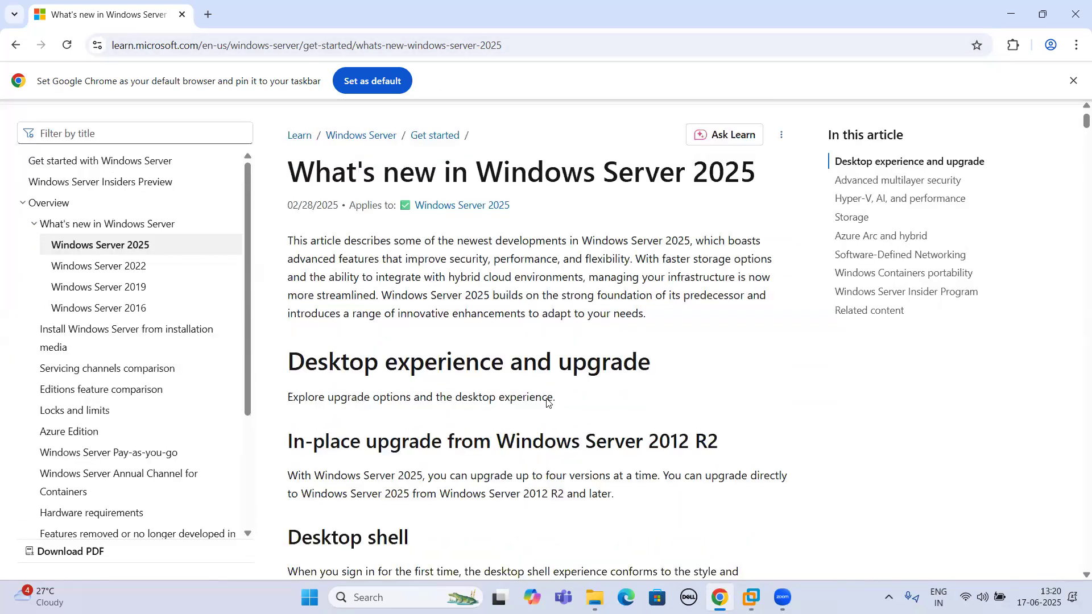
scroll(557, 397, "down", 1)
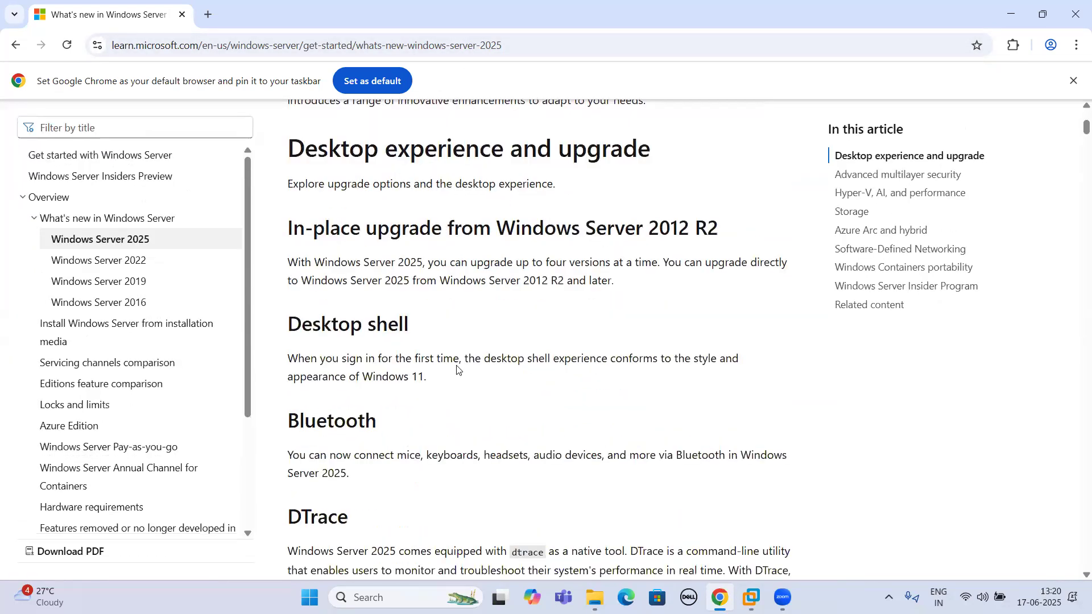
scroll(500, 377, "down", 4)
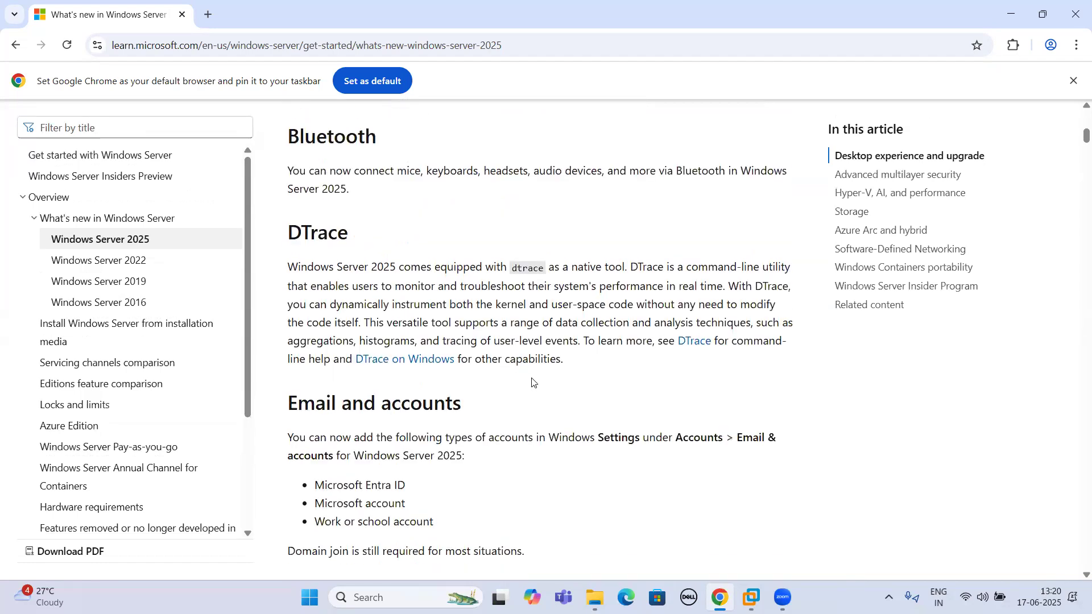
scroll(540, 379, "down", 5)
scroll(597, 379, "down", 2)
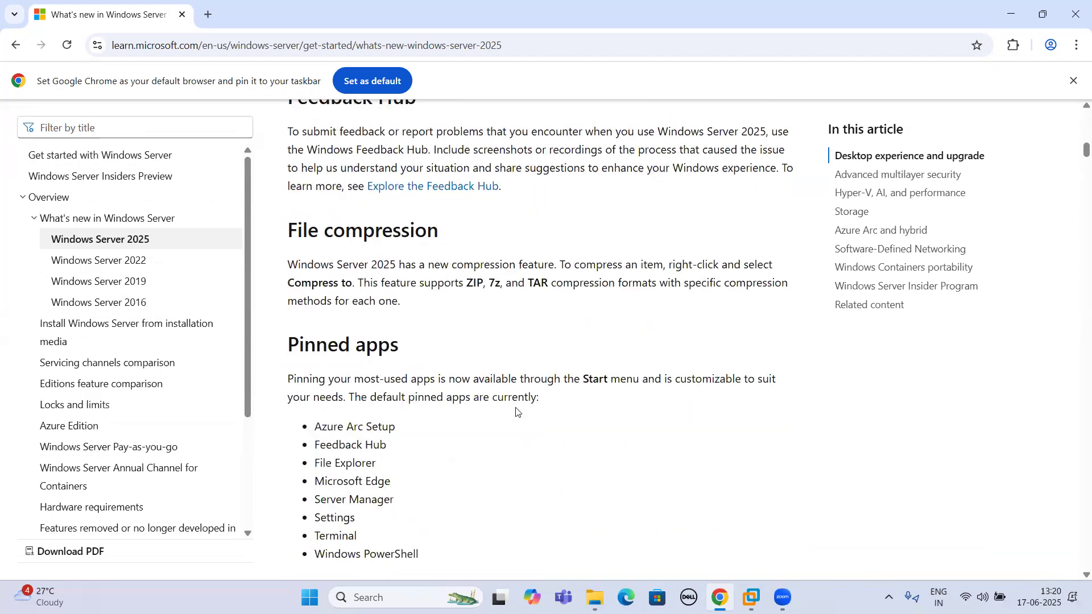
scroll(517, 410, "down", 5)
scroll(559, 405, "down", 4)
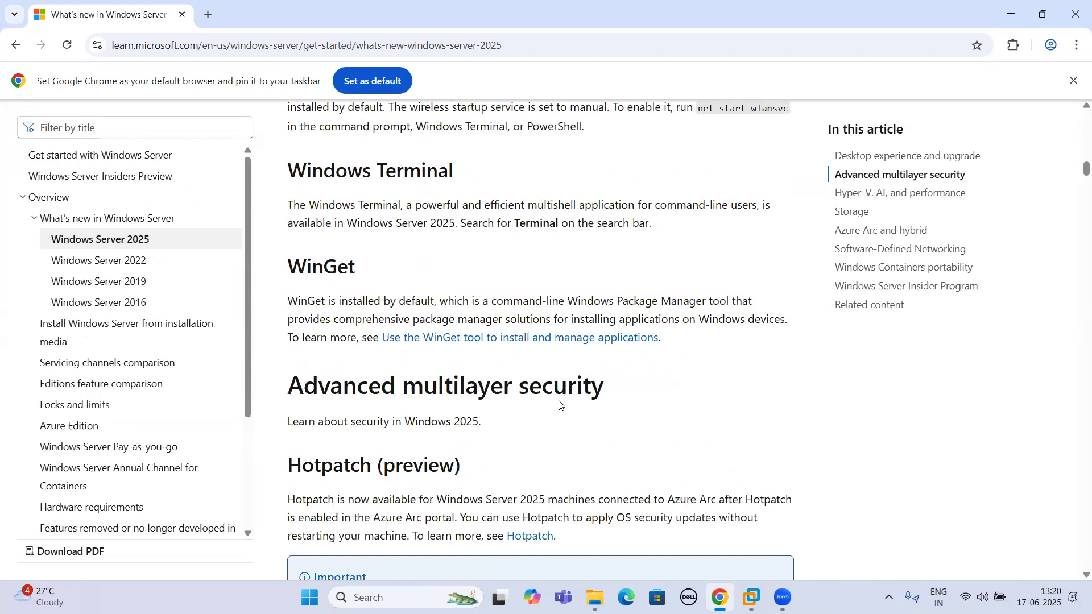
scroll(541, 432, "down", 2)
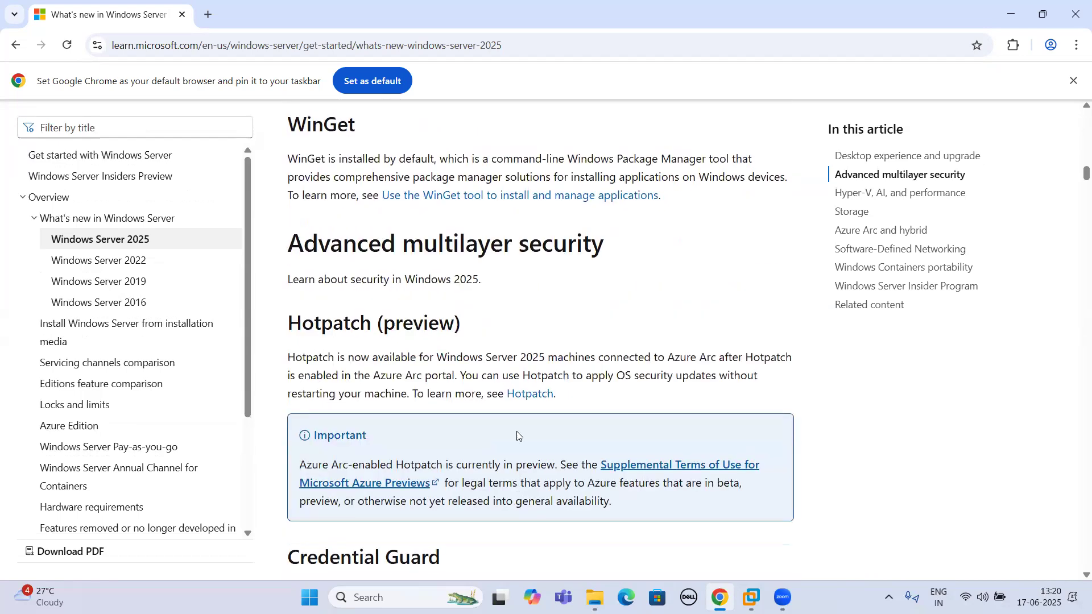
scroll(516, 436, "down", 5)
scroll(490, 403, "down", 2)
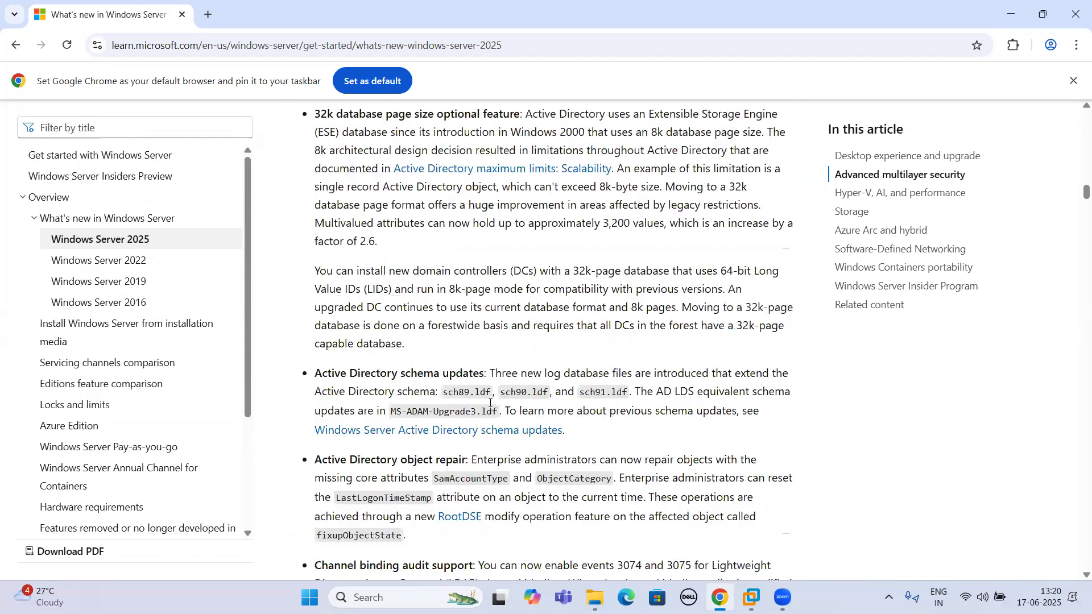
scroll(490, 402, "down", 10)
scroll(554, 461, "down", 6)
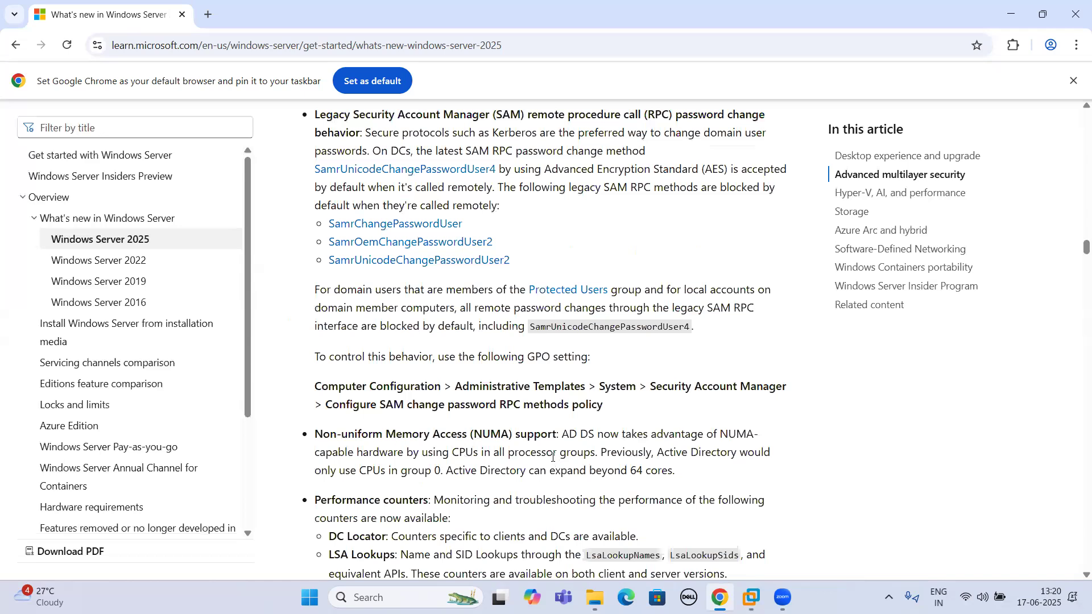
scroll(552, 456, "down", 8)
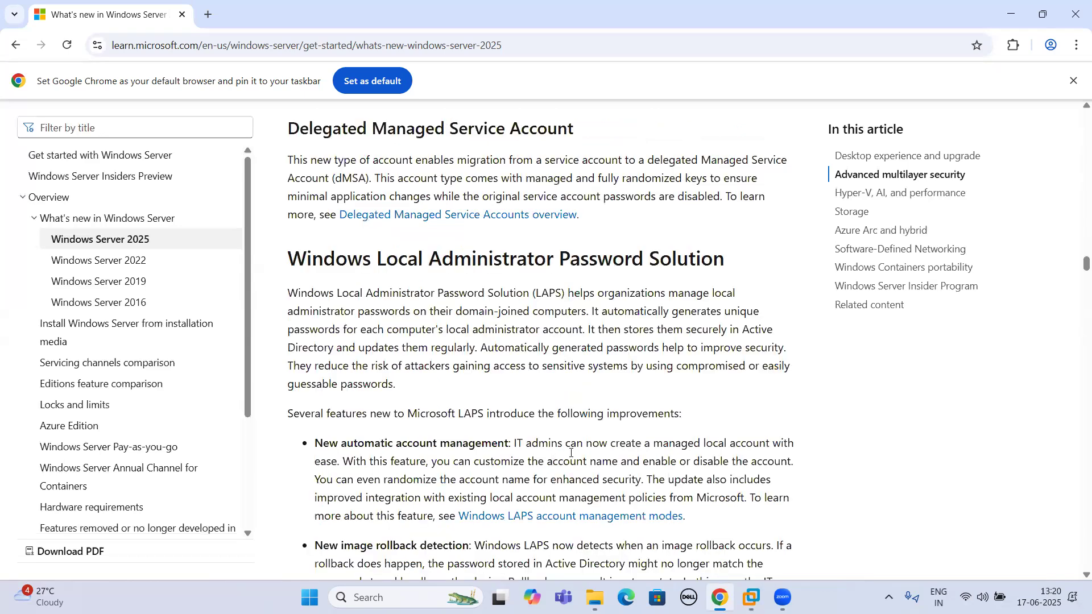
scroll(571, 456, "up", 15)
scroll(573, 458, "up", 5)
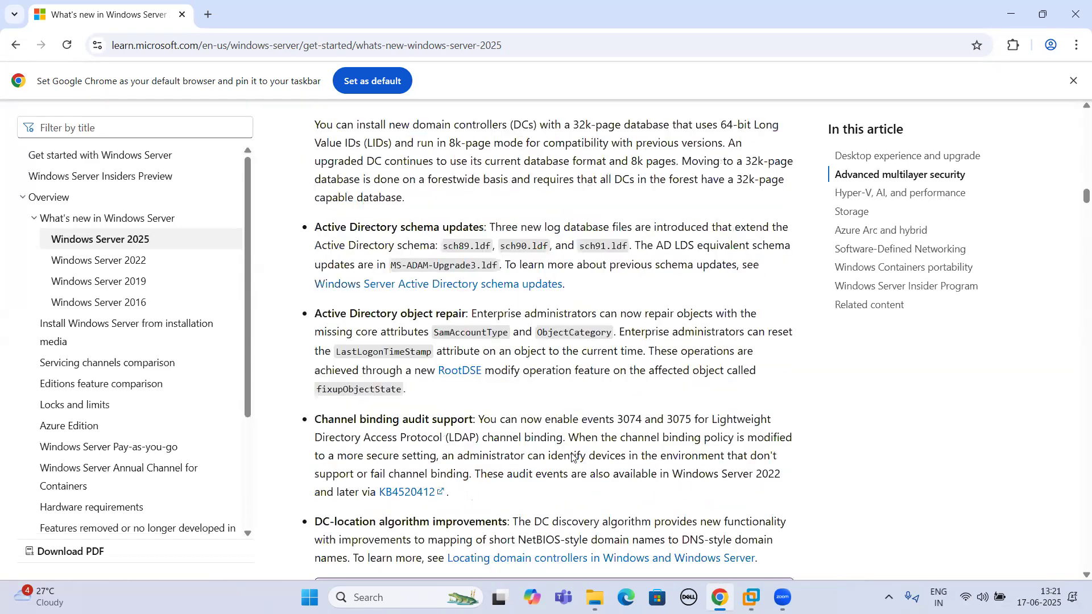
scroll(573, 457, "up", 12)
scroll(573, 457, "up", 15)
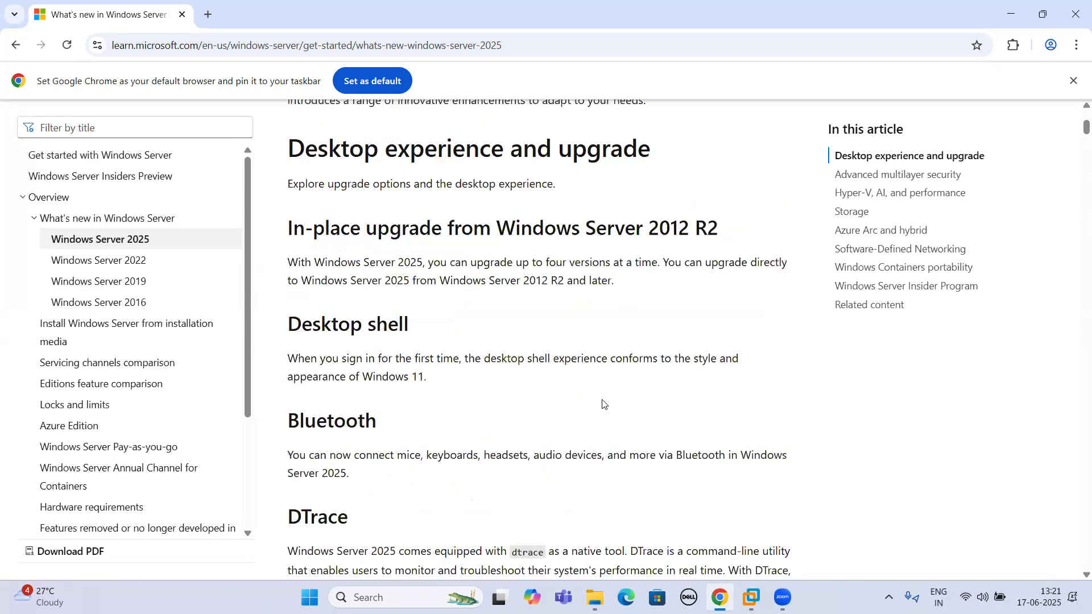
scroll(573, 457, "up", 3)
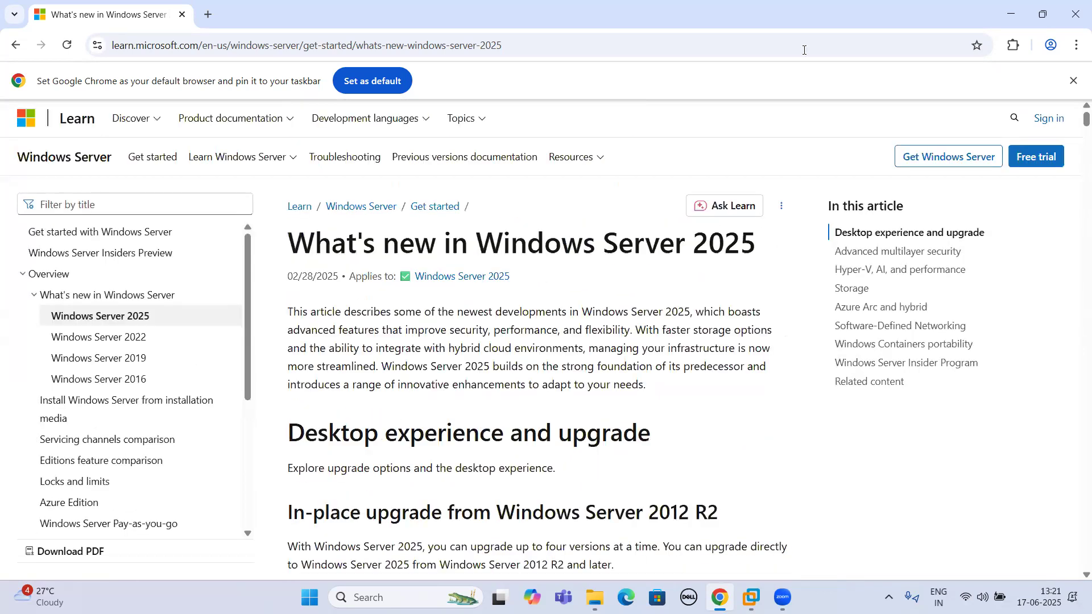
left_click(1018, 21)
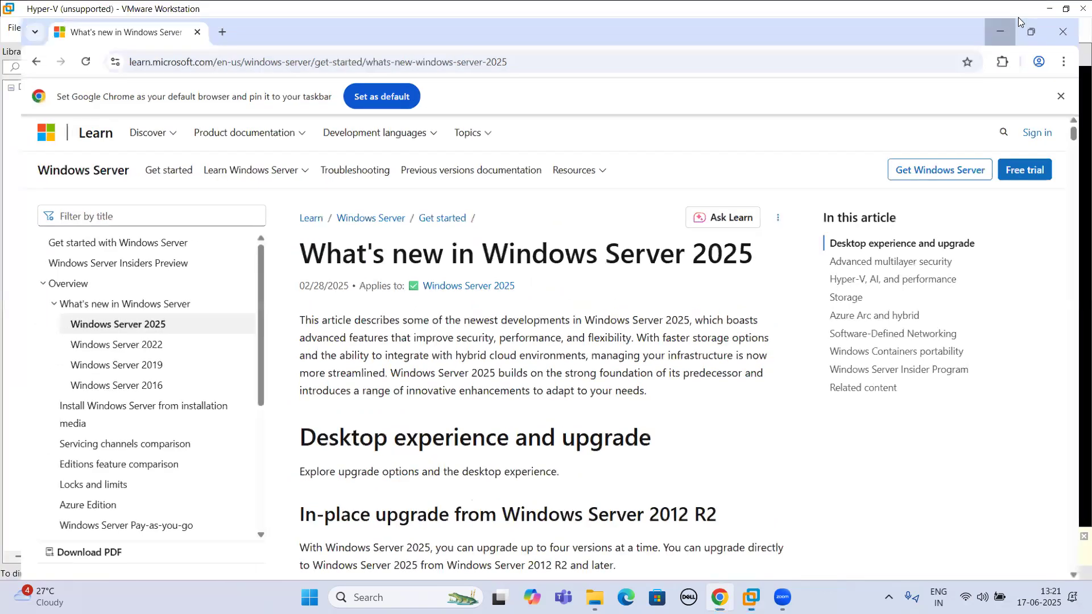
left_click(1000, 31)
Set the setup's time and currency format to English (India) and continue to the keyboard settings
left_click(677, 254)
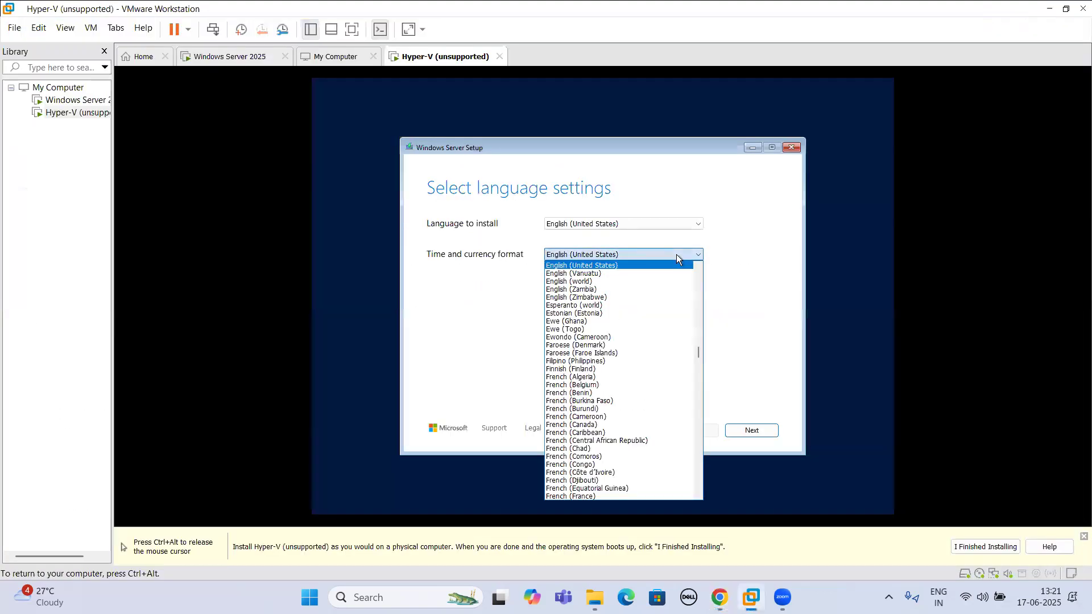
key("e")
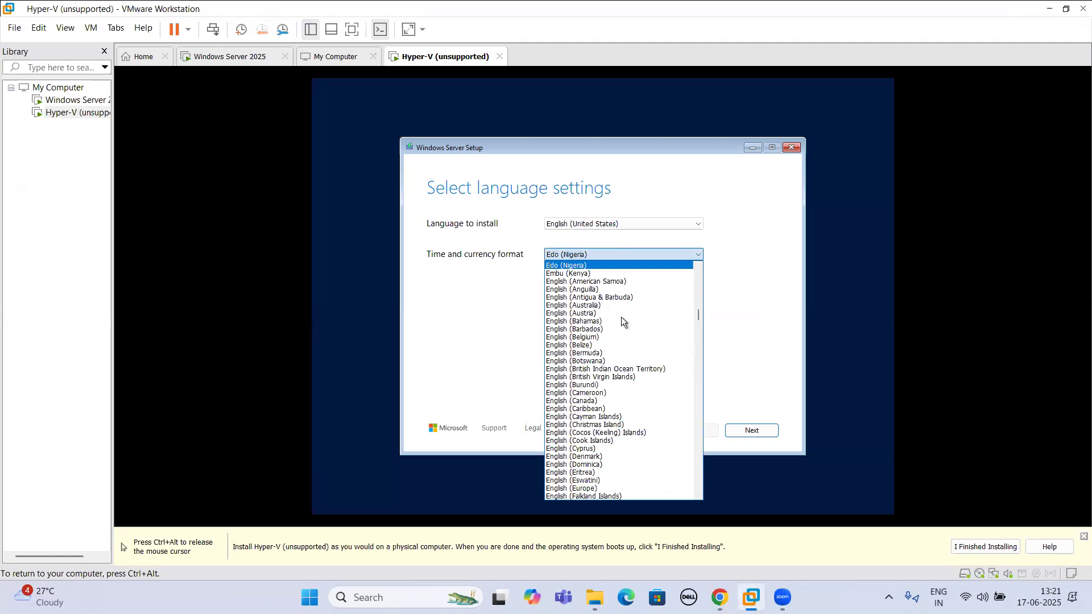
type("en")
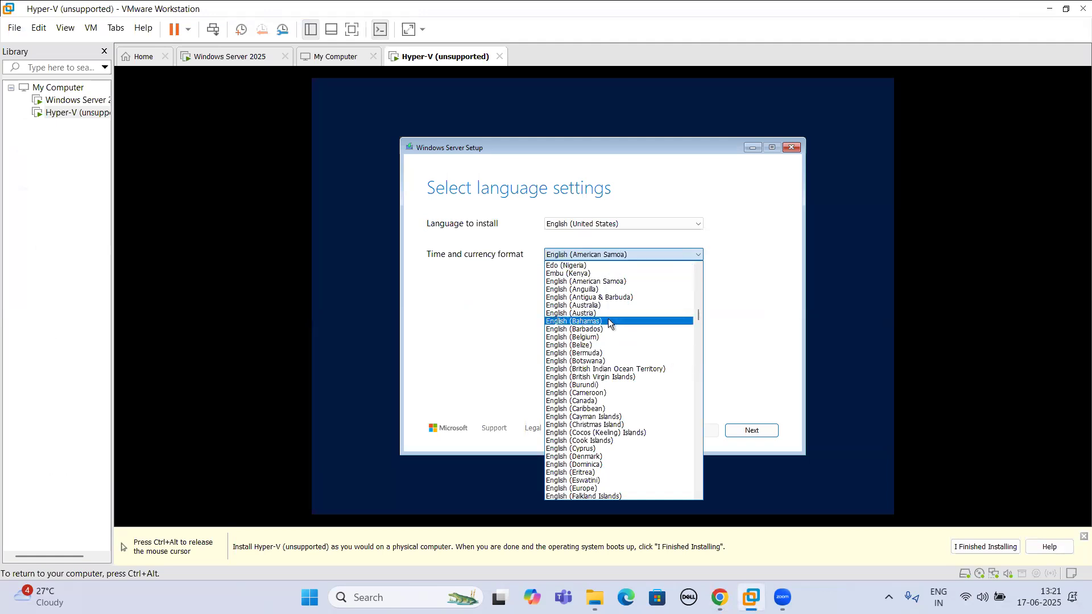
scroll(608, 409, "down", 1)
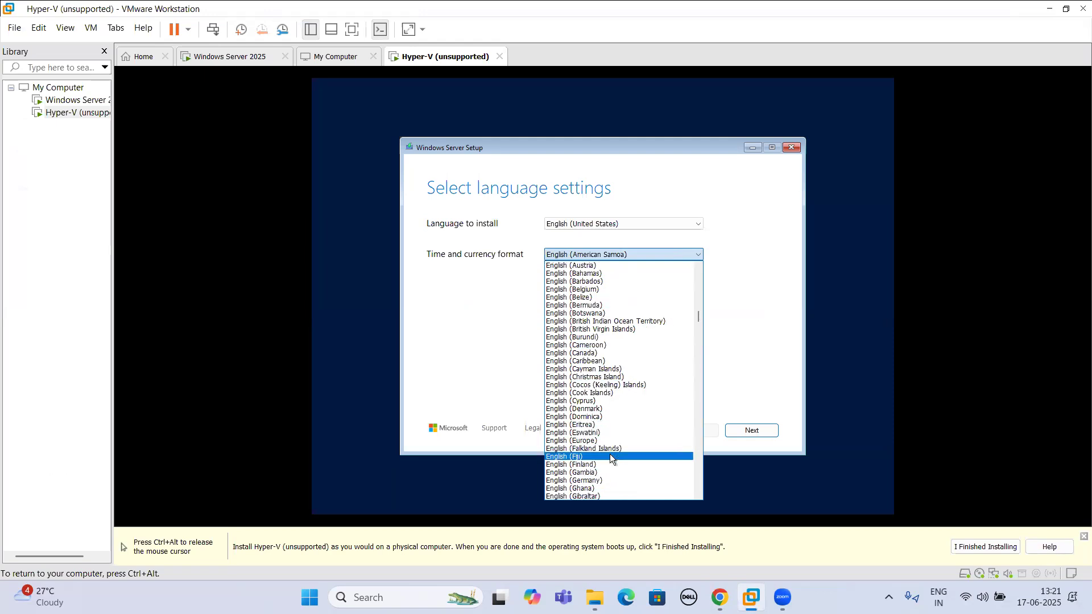
scroll(609, 454, "down", 3)
scroll(610, 455, "down", 1)
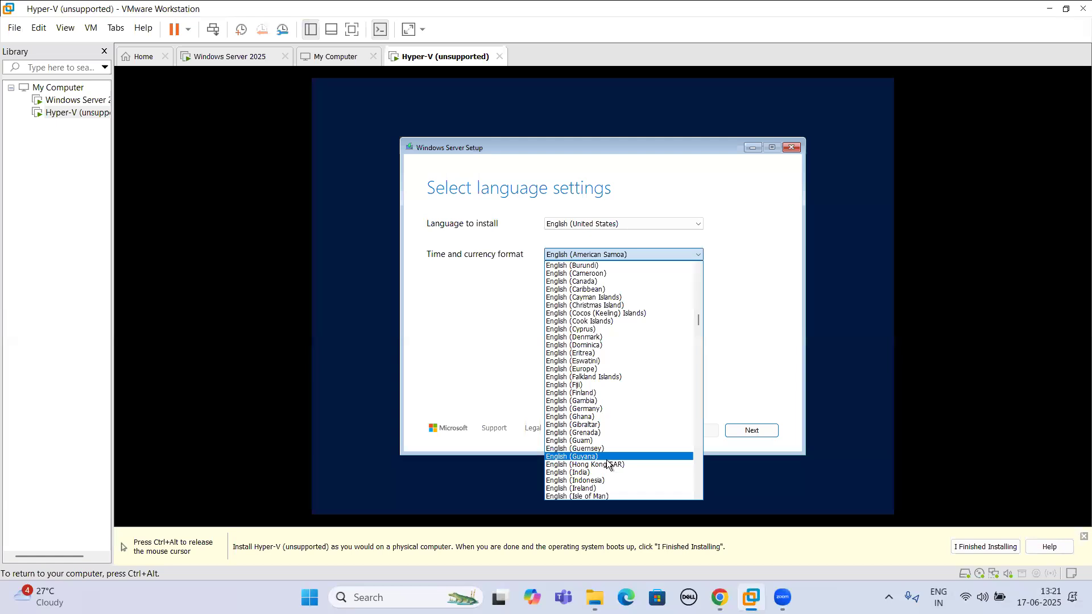
left_click(604, 472)
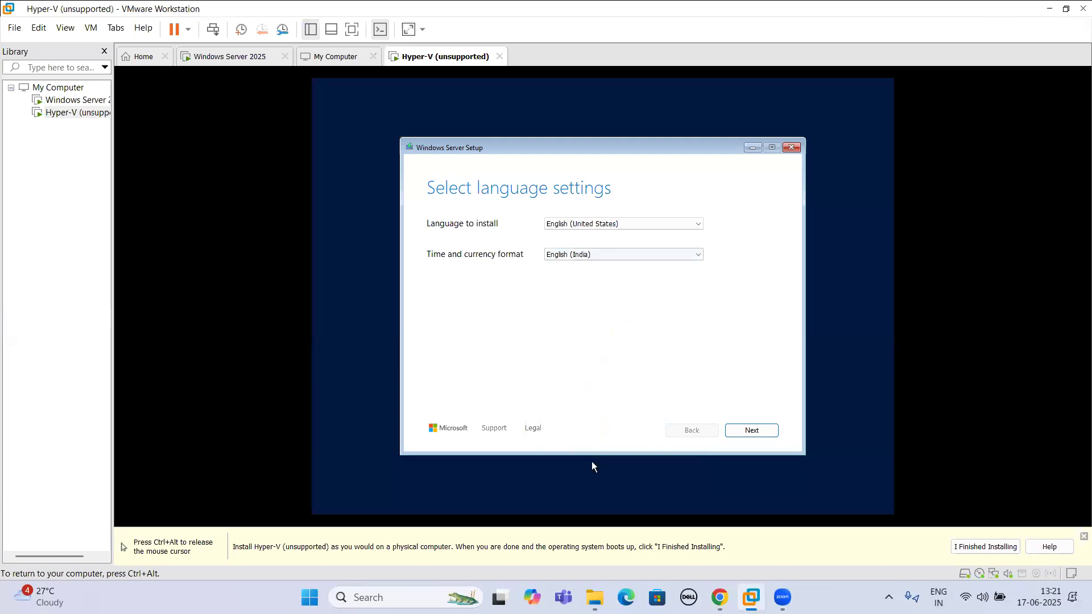
left_click(772, 435)
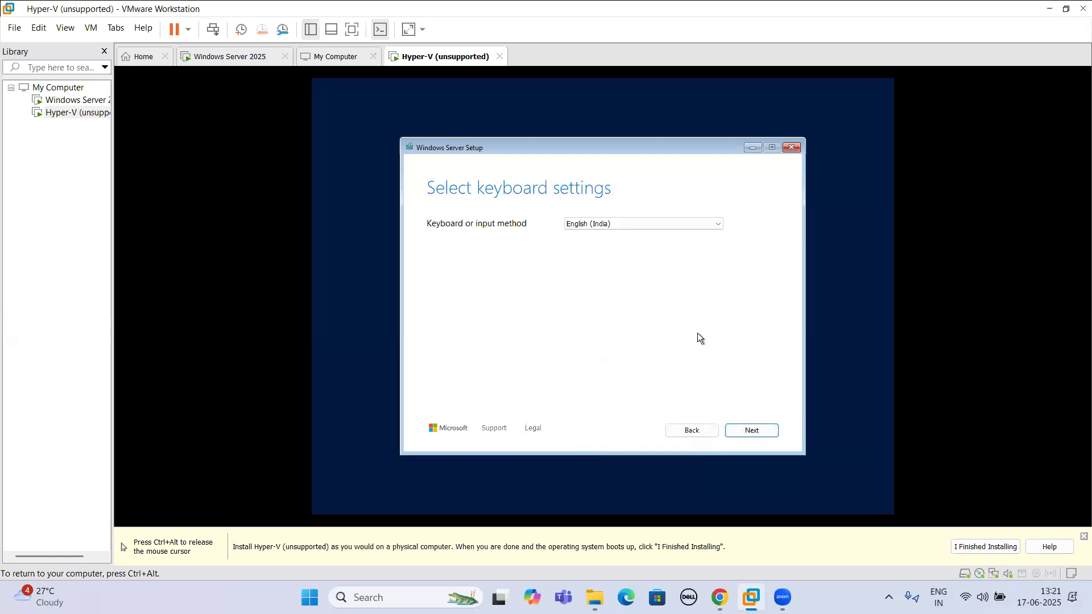
Accept the English (India) keyboard, agree to deleting all files, apps and settings for Install Windows Server, and continue to image selection
left_click(753, 430)
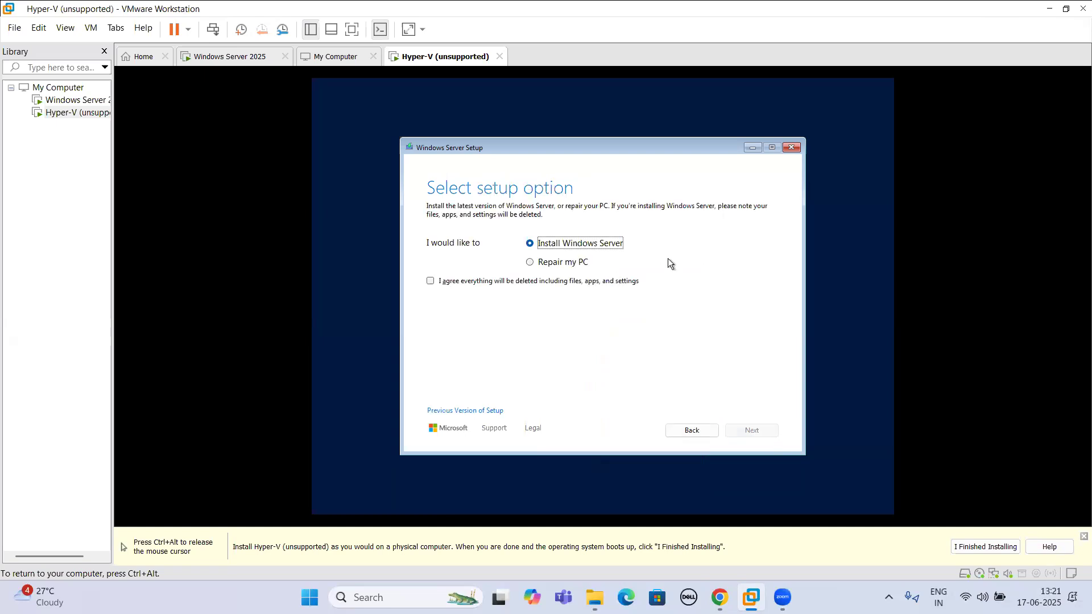
left_click(519, 283)
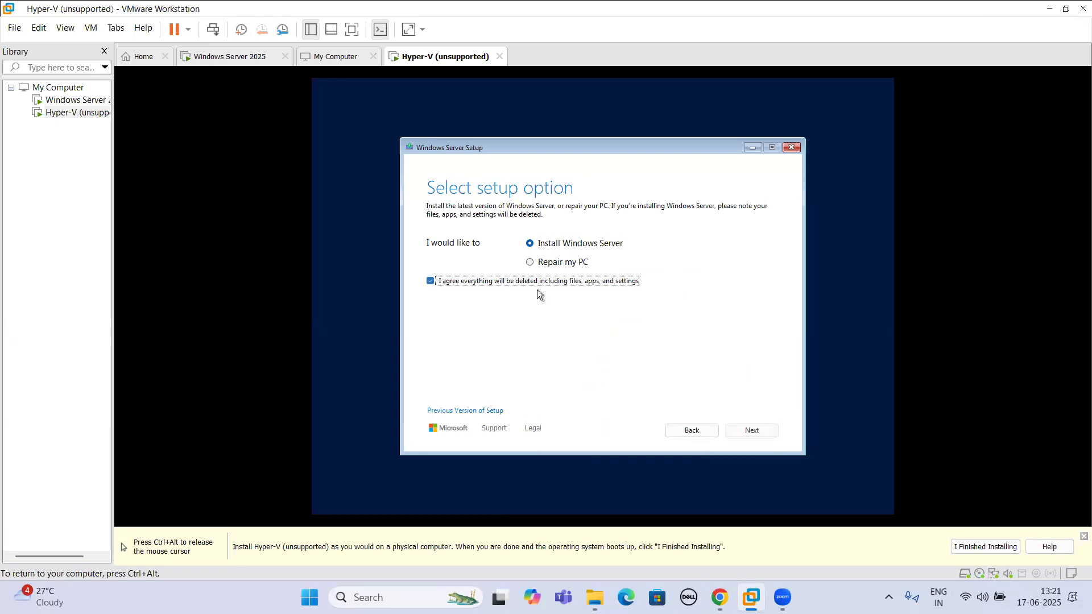
left_click(756, 432)
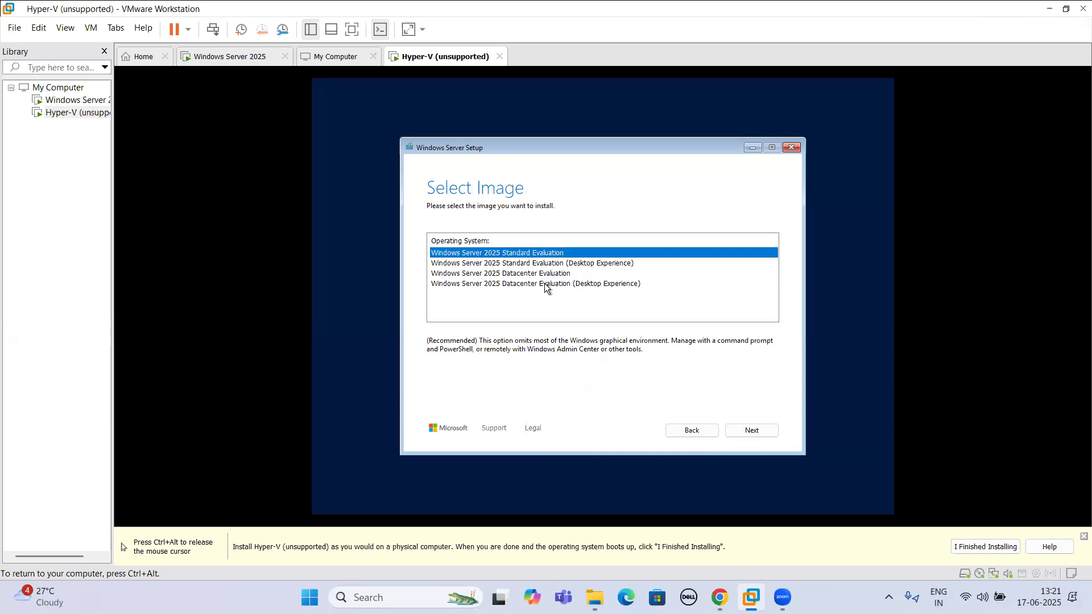
Choose the Windows Server 2025 Datacenter Evaluation image without Desktop Experience and continue the setup
left_click(544, 284)
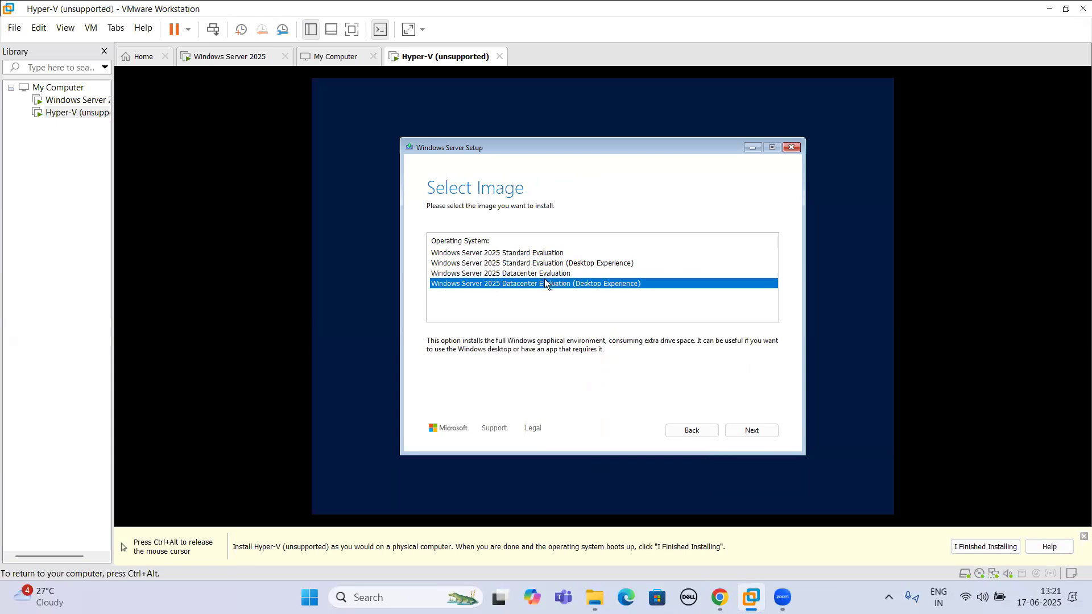
left_click(551, 277)
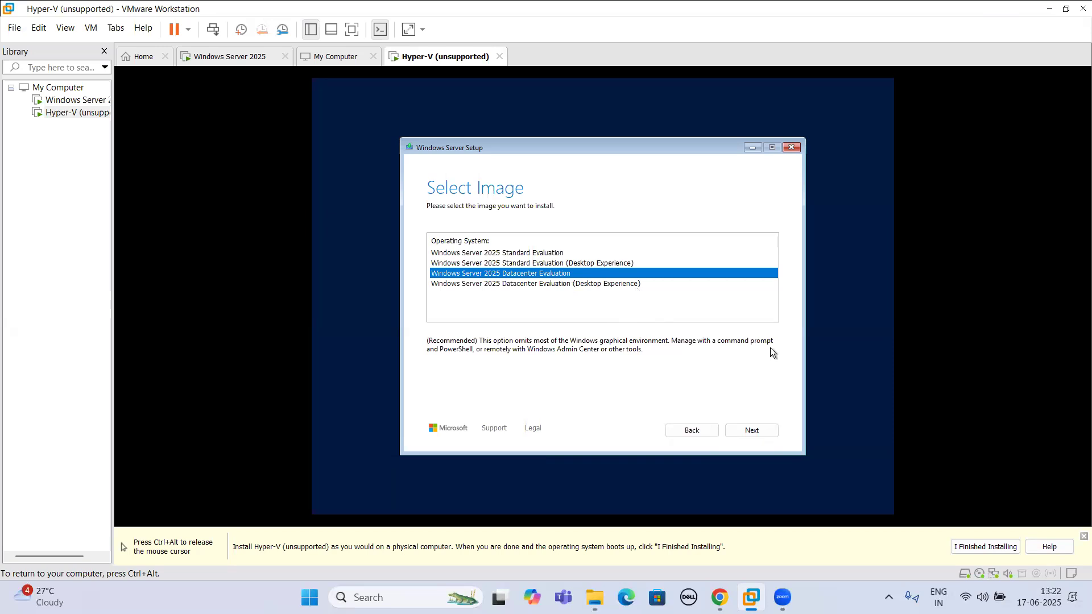
left_click(747, 433)
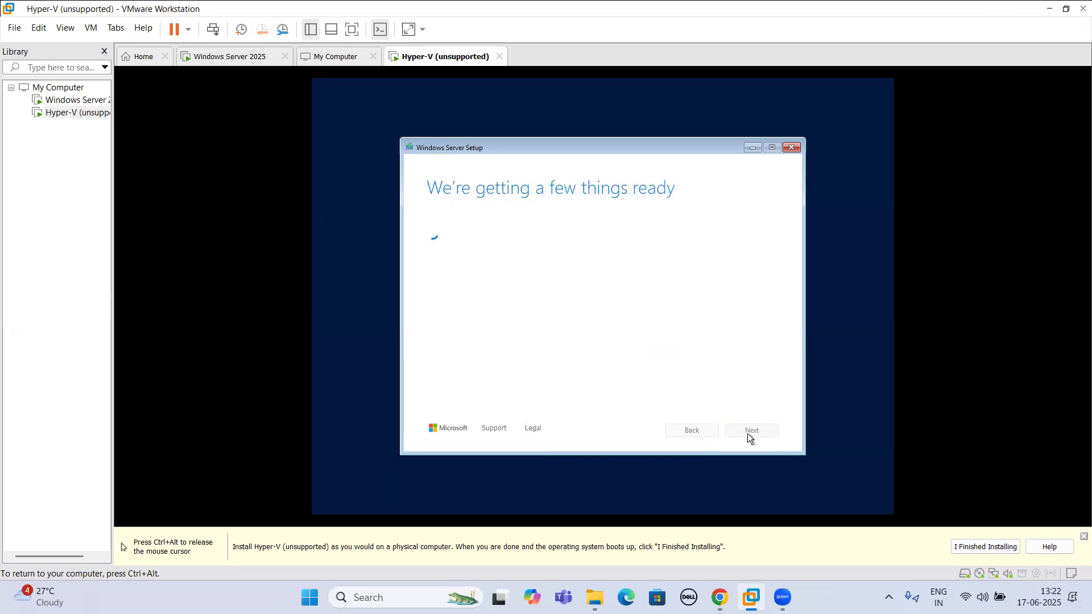
Proceed to the install location, accept Disk 0 Unallocated Space as the target, and start installing Windows Server
left_click(742, 434)
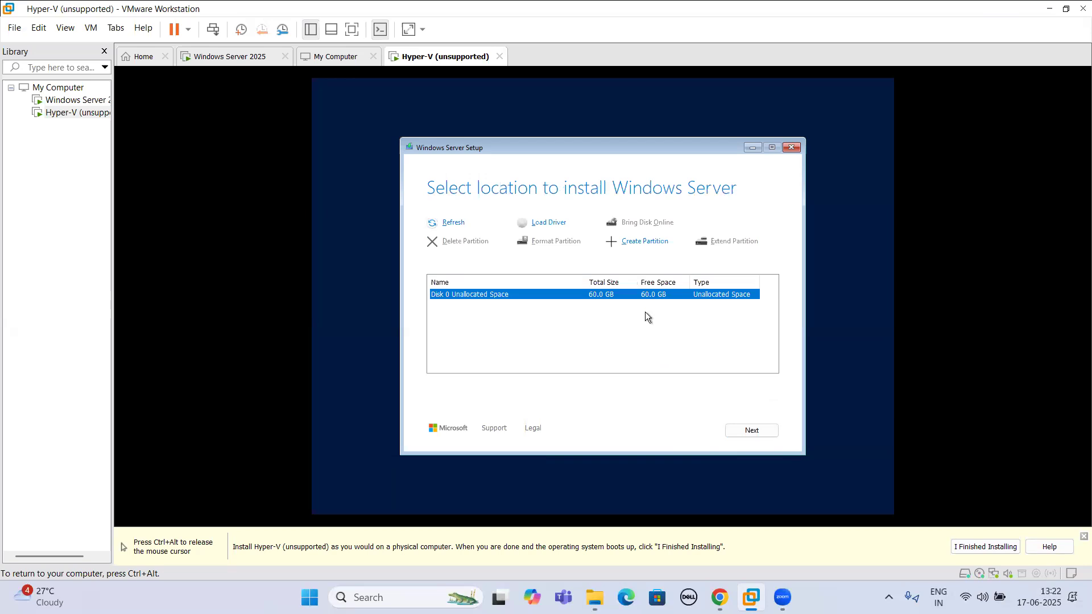
left_click(749, 430)
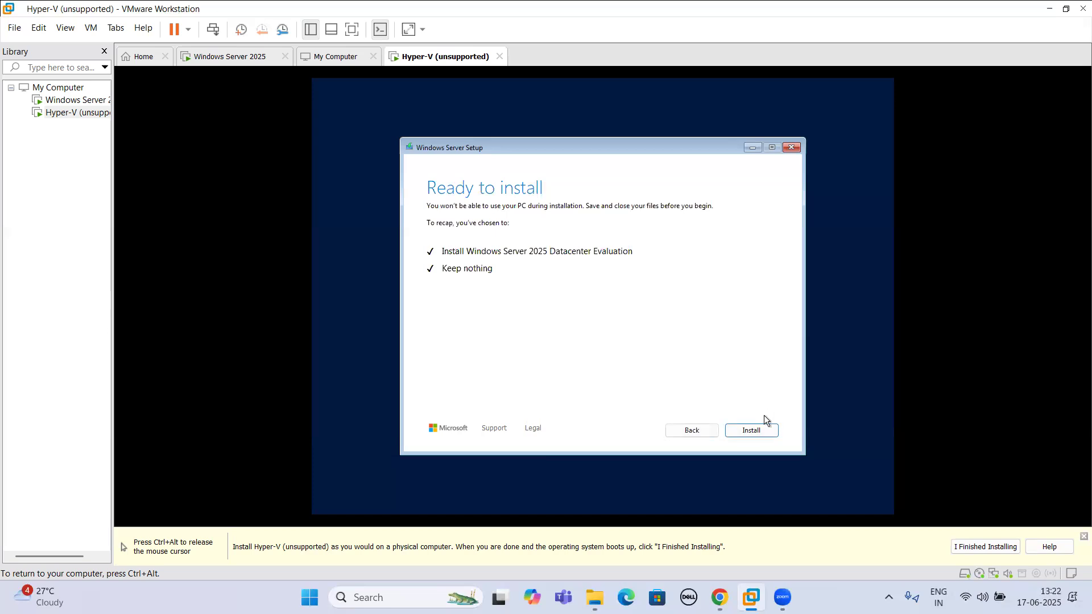
left_click(763, 428)
Release the cursor from the Hyper-V virtual machine and switch to the Windows Server 2025 virtual machine to check its installation progress
key("ctrl+alt")
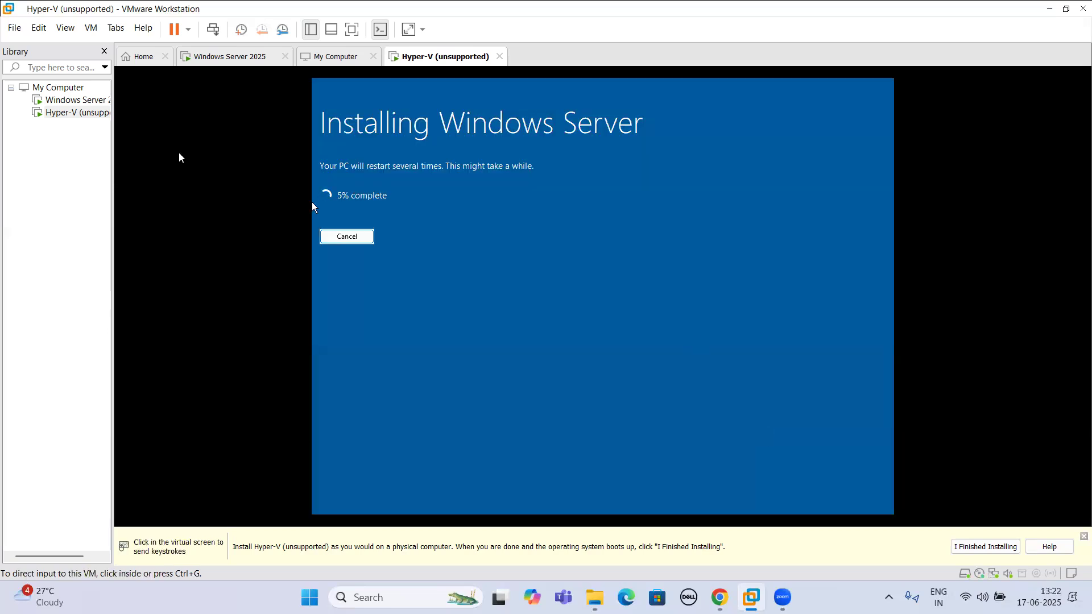
mouse_move(782, 597)
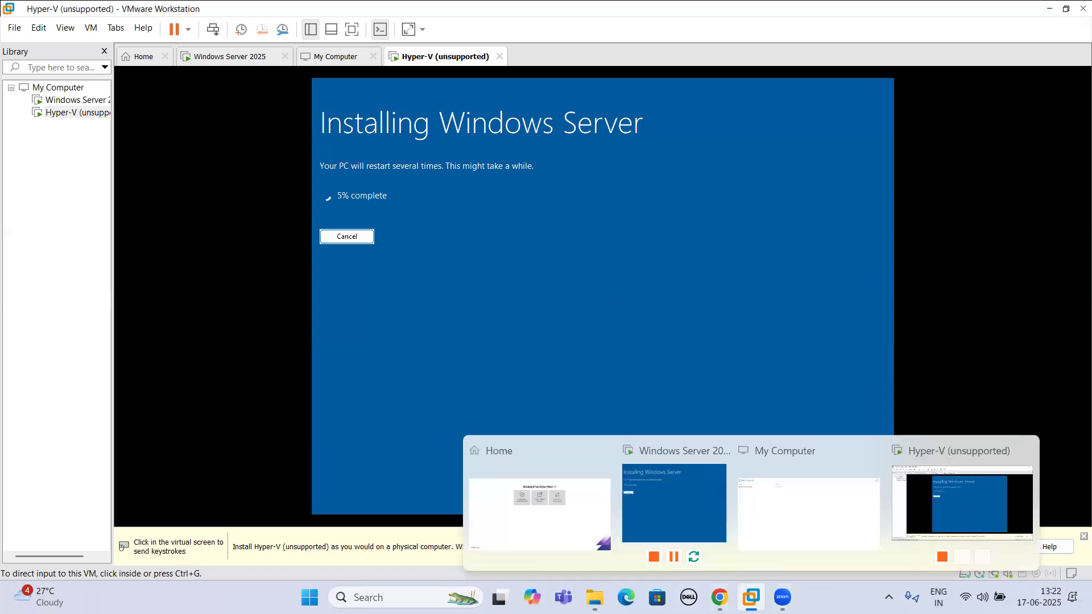
left_click(670, 515)
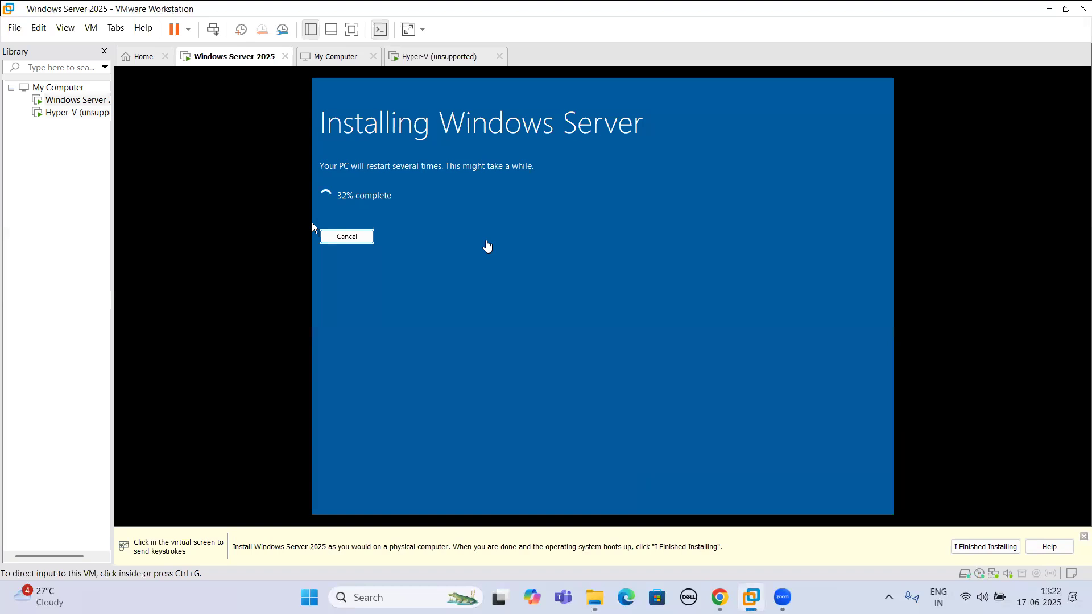